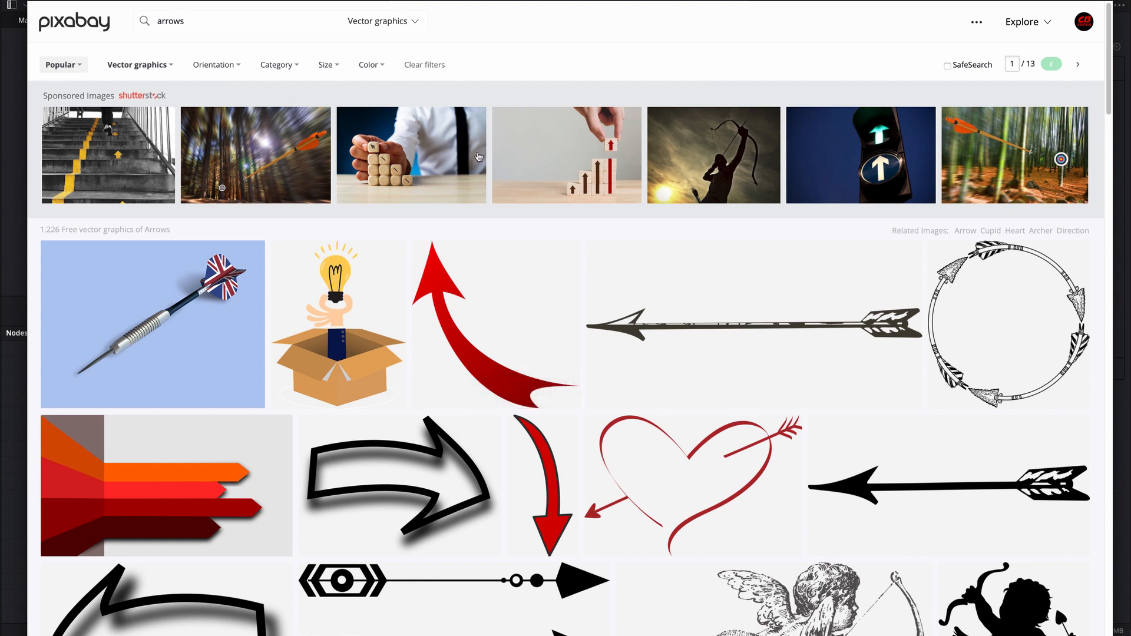
Browse the Pixabay vector graphics results for arrows for a suitable arrow image.
scroll(643, 365, down, 3)
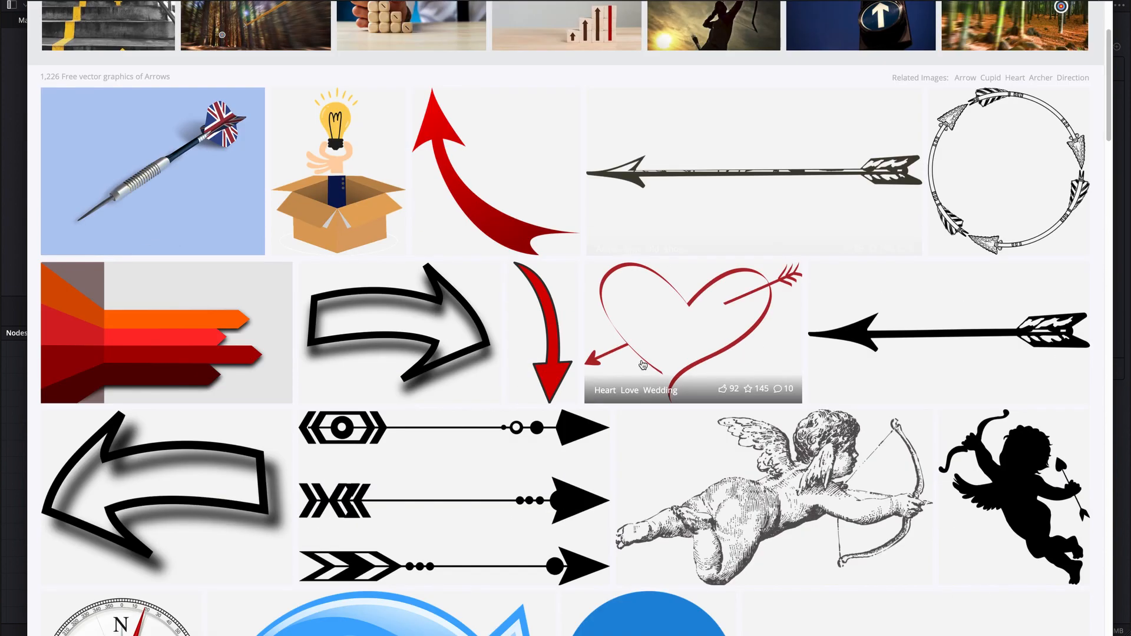
scroll(622, 379, down, 3)
scroll(623, 378, down, 15)
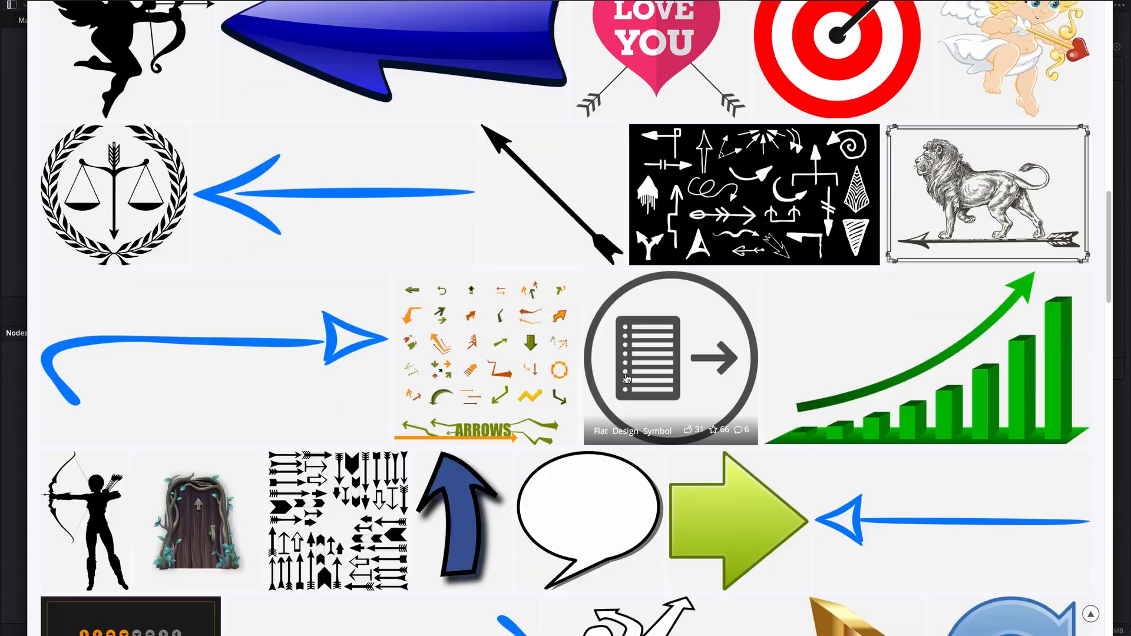
scroll(703, 365, up, 5)
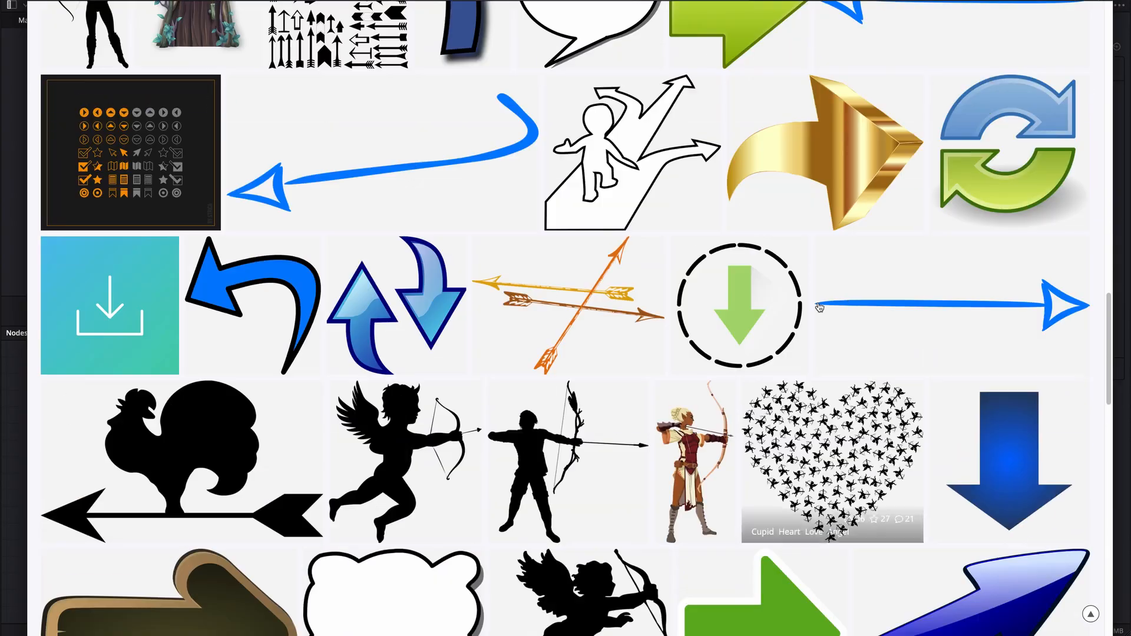
scroll(636, 342, down, 15)
scroll(636, 341, down, 2)
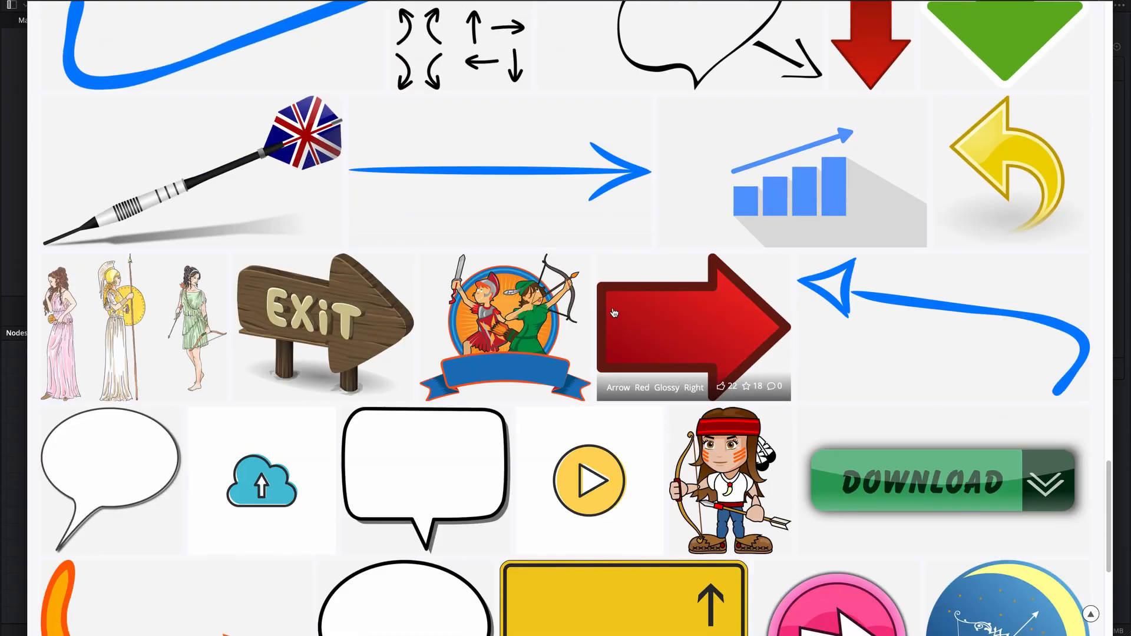
scroll(550, 216, up, 4)
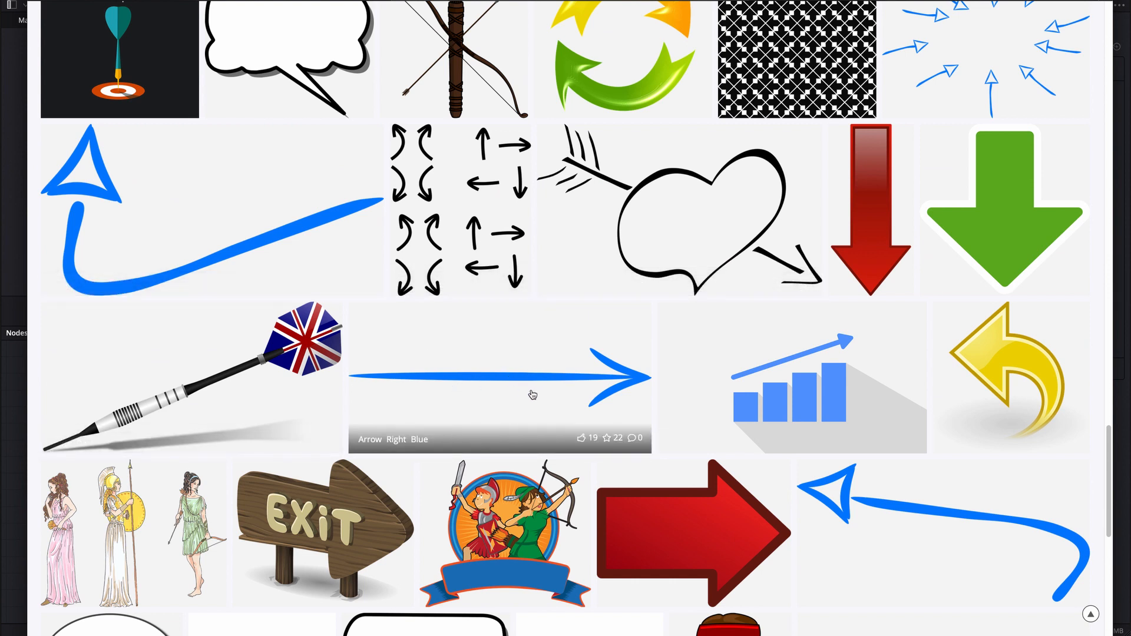
scroll(528, 394, down, 12)
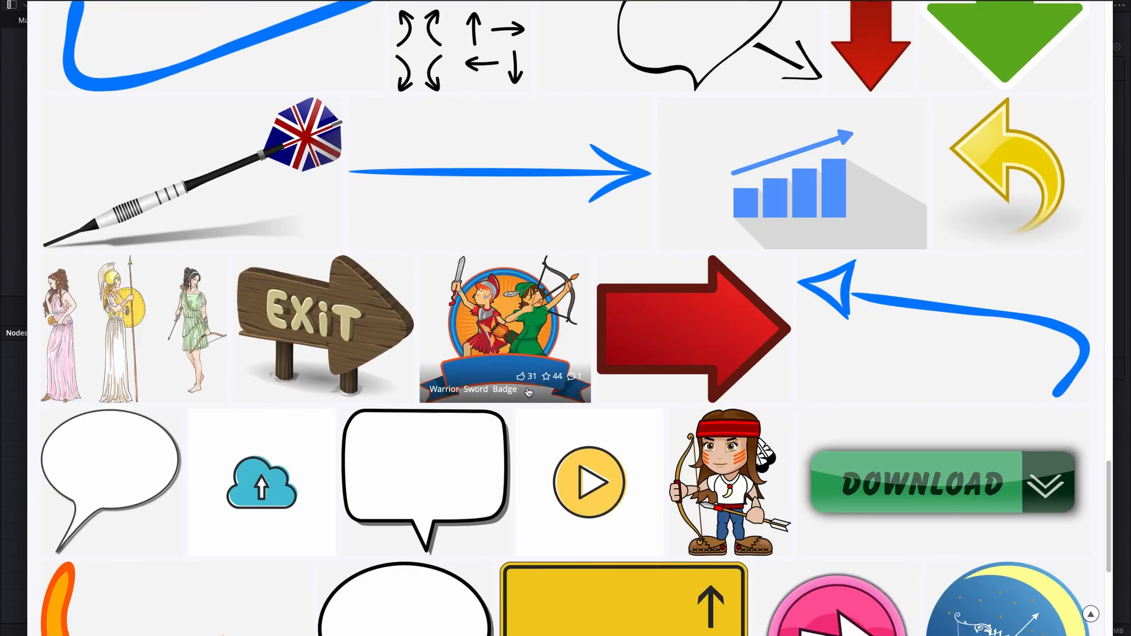
scroll(528, 392, up, 7)
scroll(290, 229, up, 4)
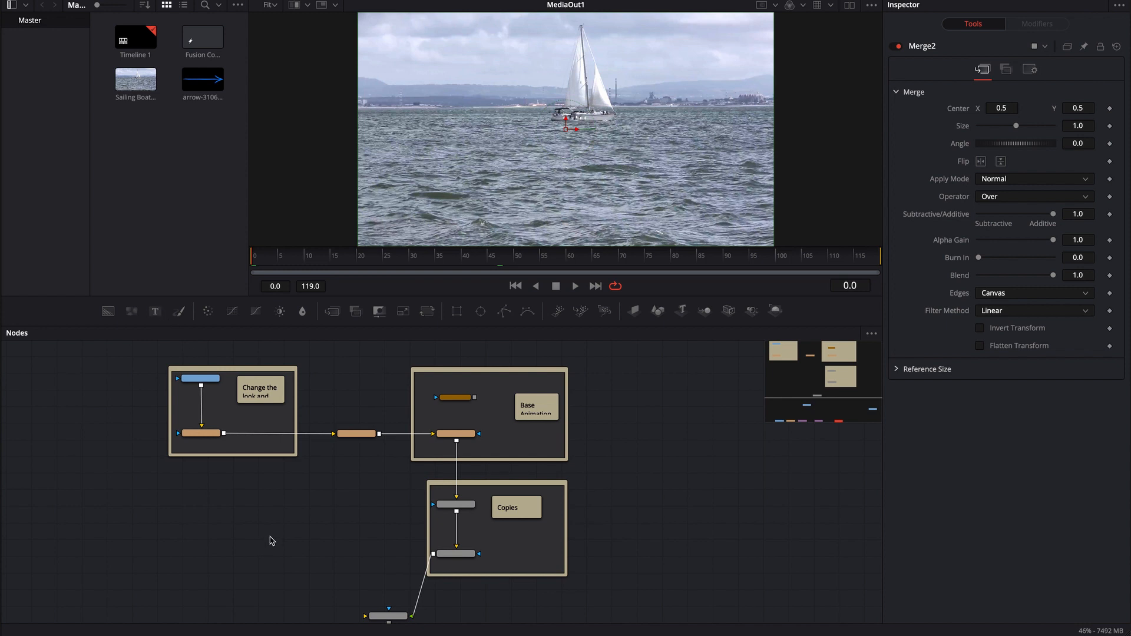
Add the Fusion composition from the media pool to Video 1, leaving a gap after the first clip, and open it in Fusion.
click(270, 537)
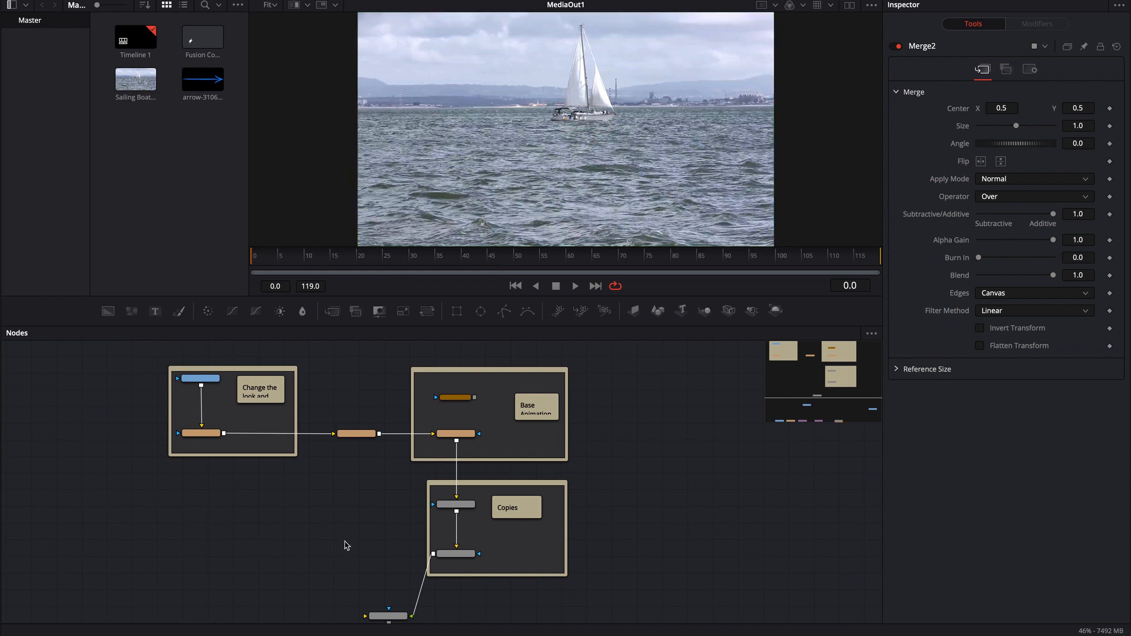
click(509, 635)
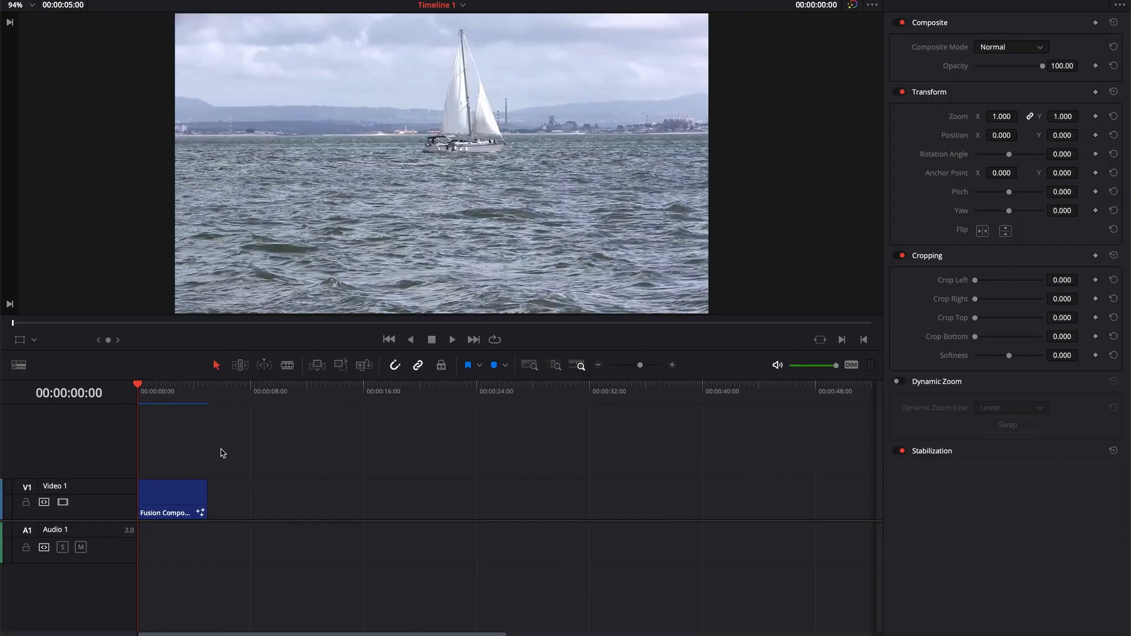
click(50, 0)
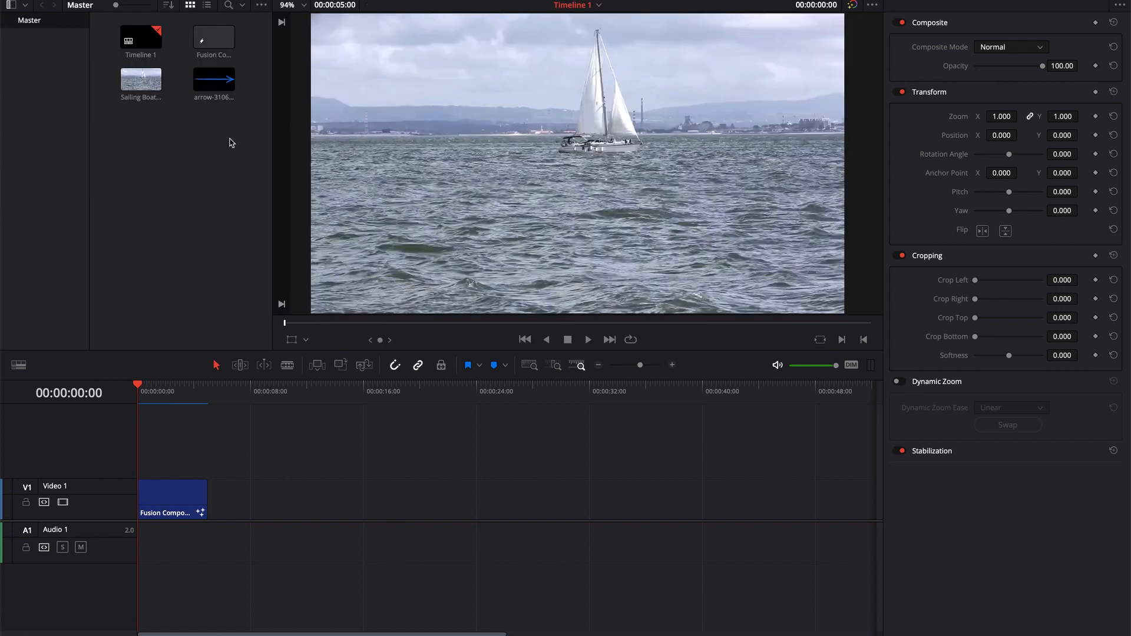
drag(212, 37, 328, 499)
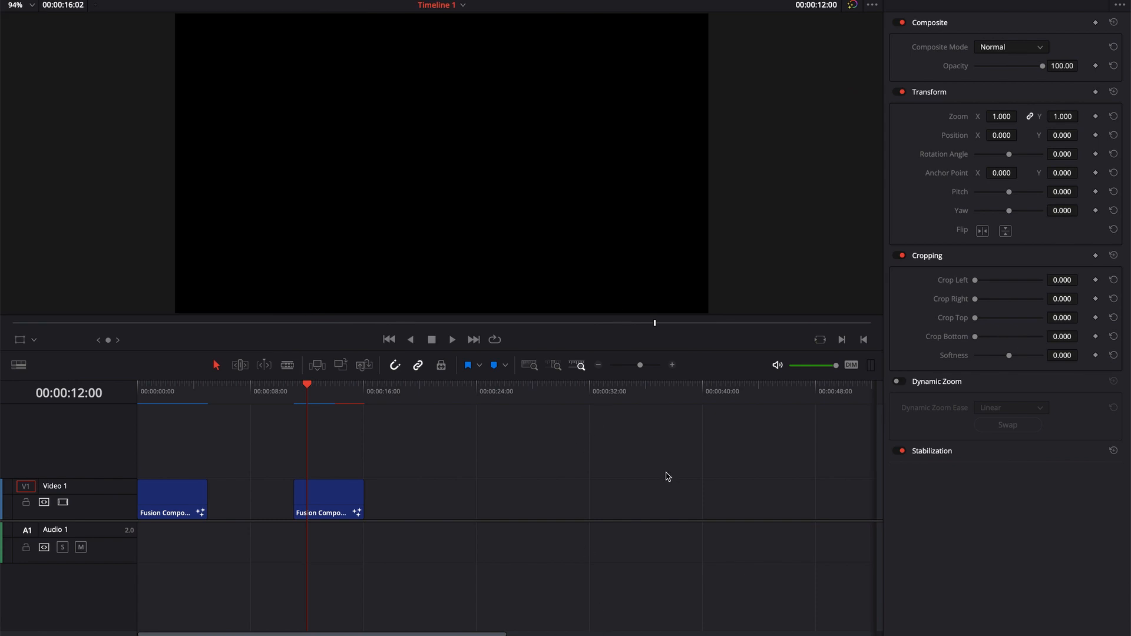
key(shift+5)
Bring the Sailing Boat clip and the arrow image into the node graph and hide the media pool.
drag(315, 386, 501, 461)
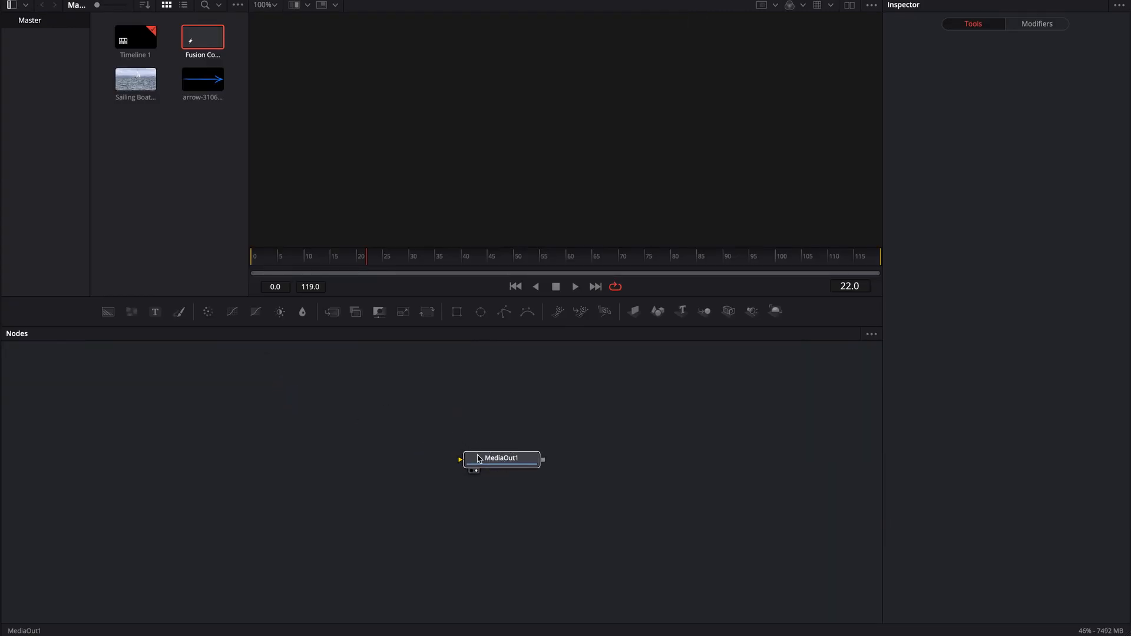
drag(136, 80, 307, 456)
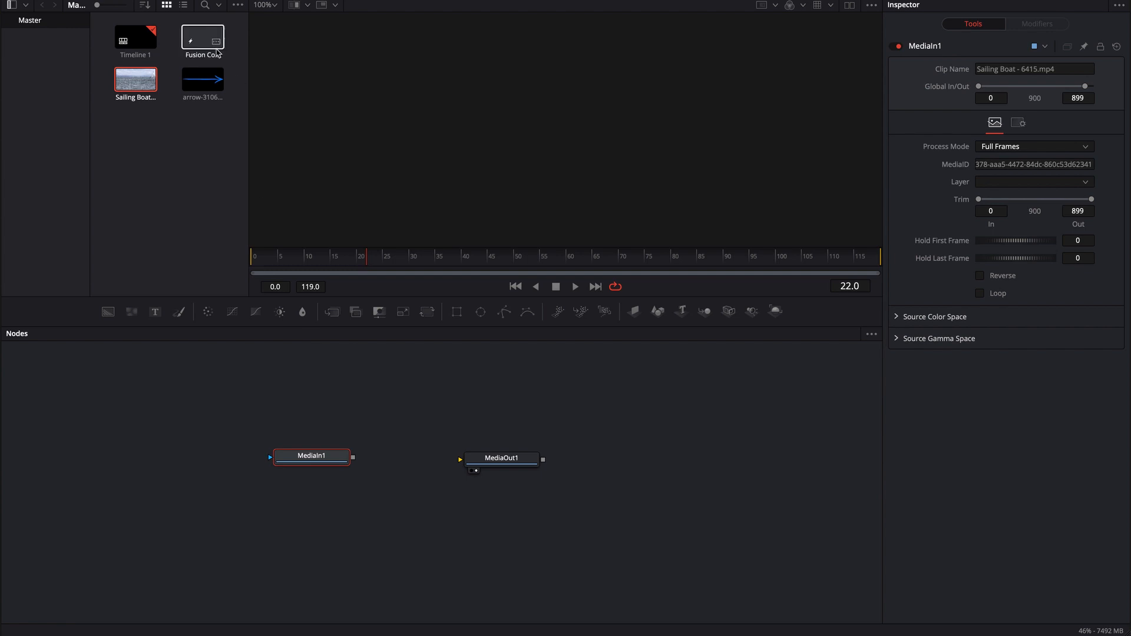
drag(206, 79, 191, 445)
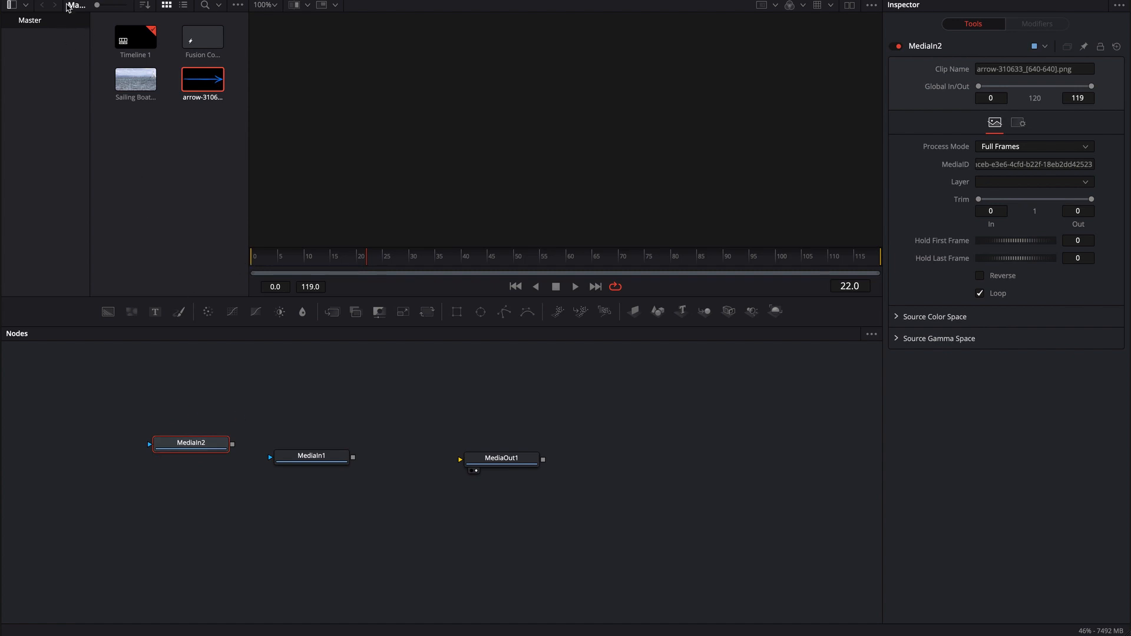
click(68, 0)
Display the sailing clip MediaIn1 in the viewer and connect its output to MediaOut1, spacing the nodes apart.
drag(343, 454, 370, 446)
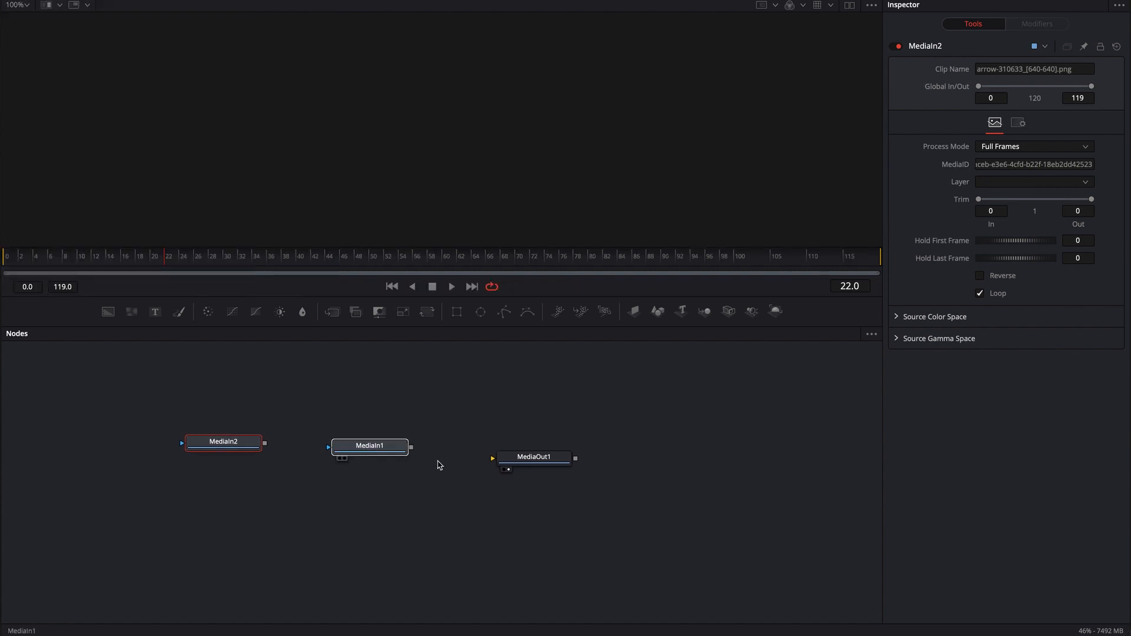
drag(514, 461, 515, 452)
drag(480, 407, 495, 495)
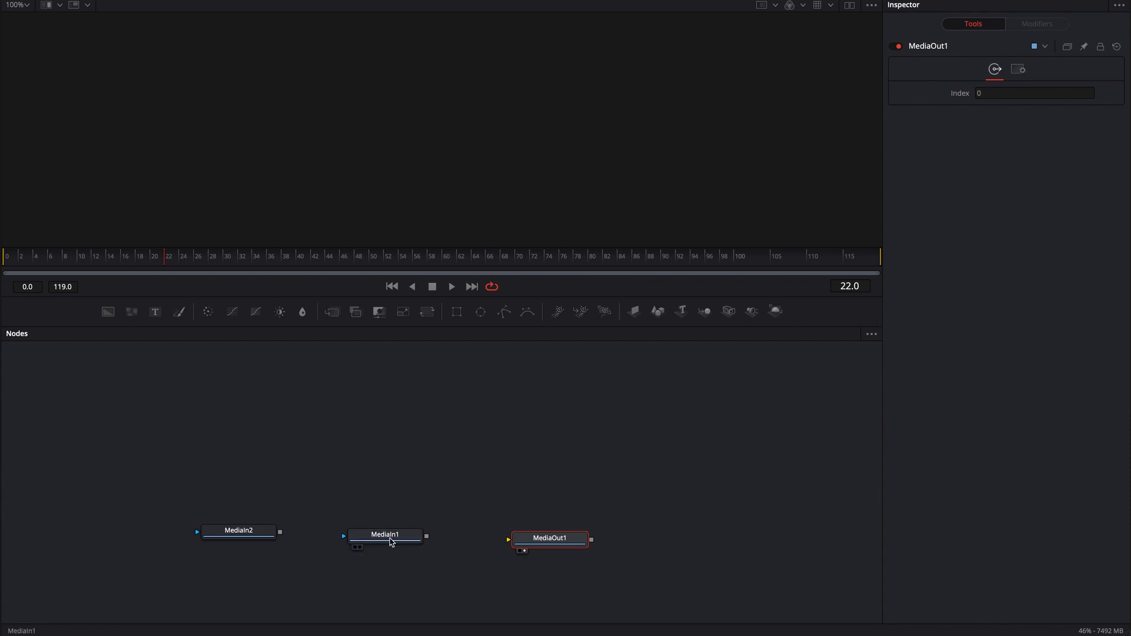
drag(391, 542, 415, 155)
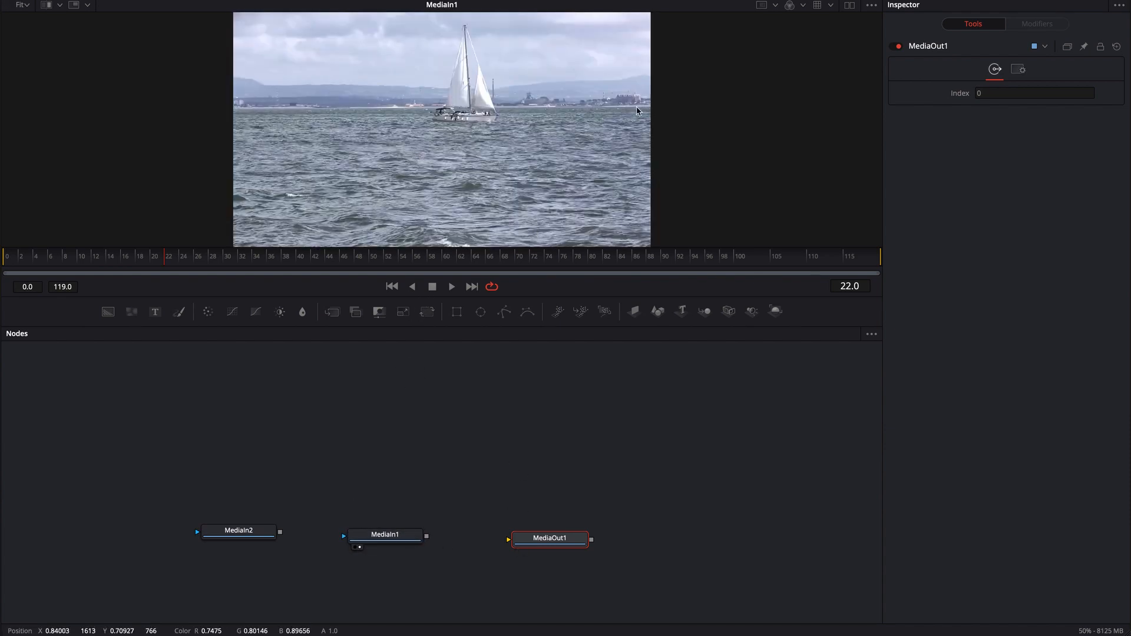
drag(553, 542, 576, 484)
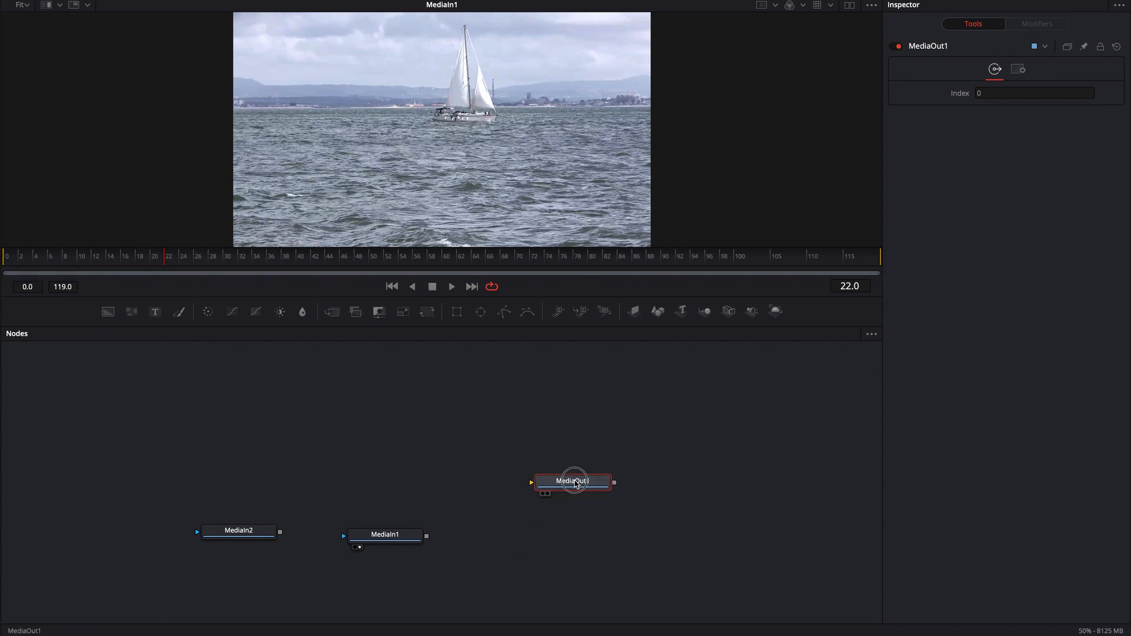
drag(426, 536, 651, 511)
drag(417, 536, 447, 508)
Move the arrow image node away from the others, display it in the viewer and rename it Arrow.
drag(264, 537, 125, 460)
text(2)
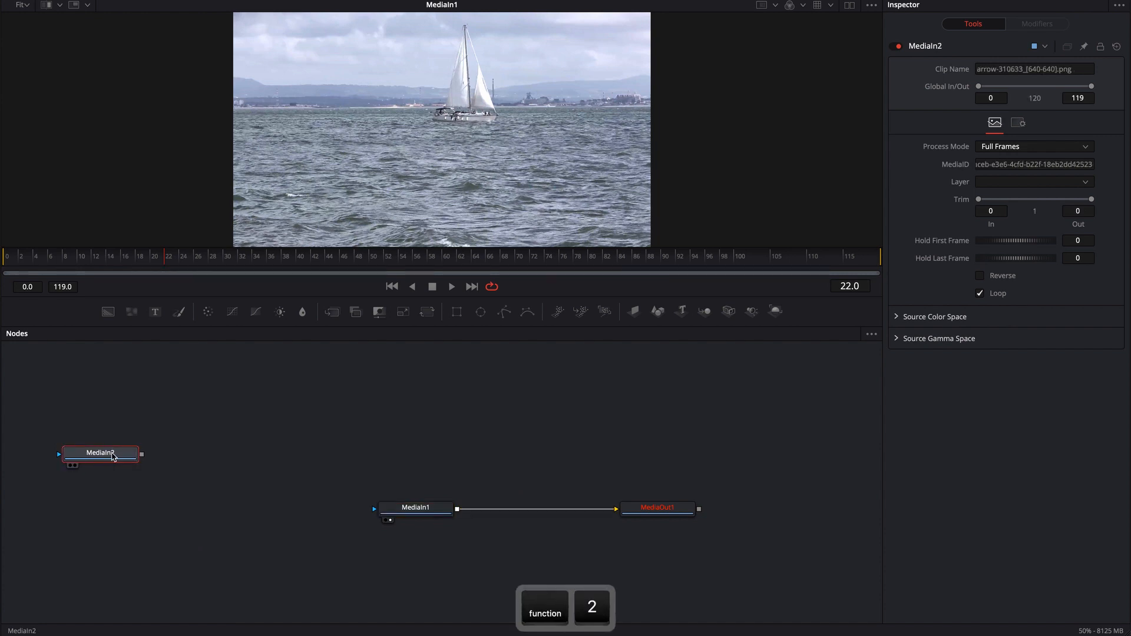
text(Arrow)
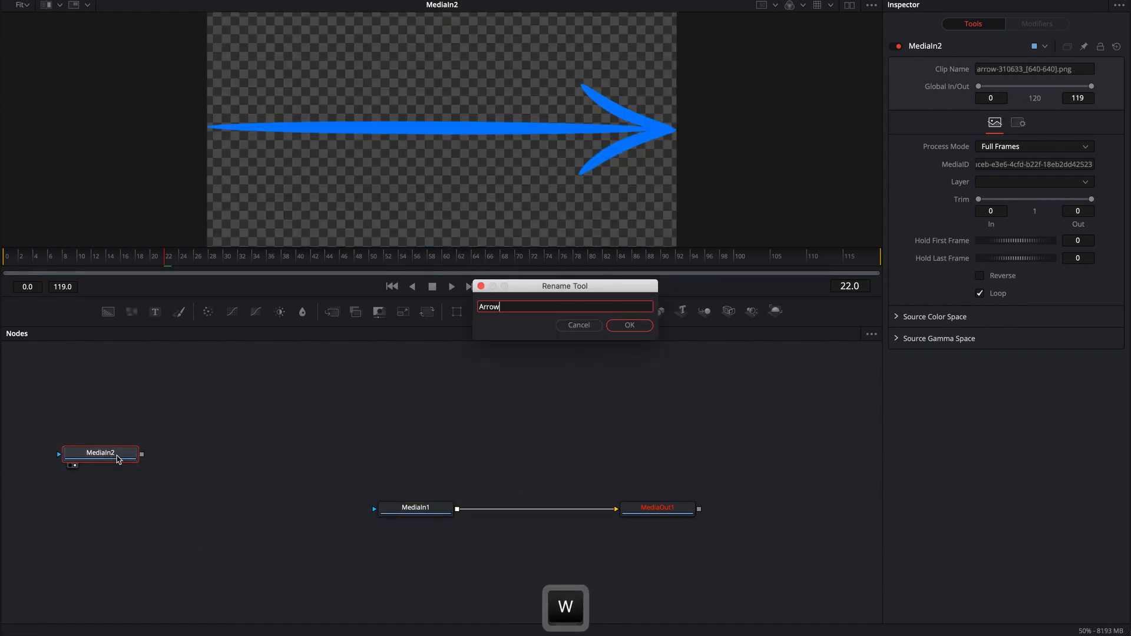
key(Return)
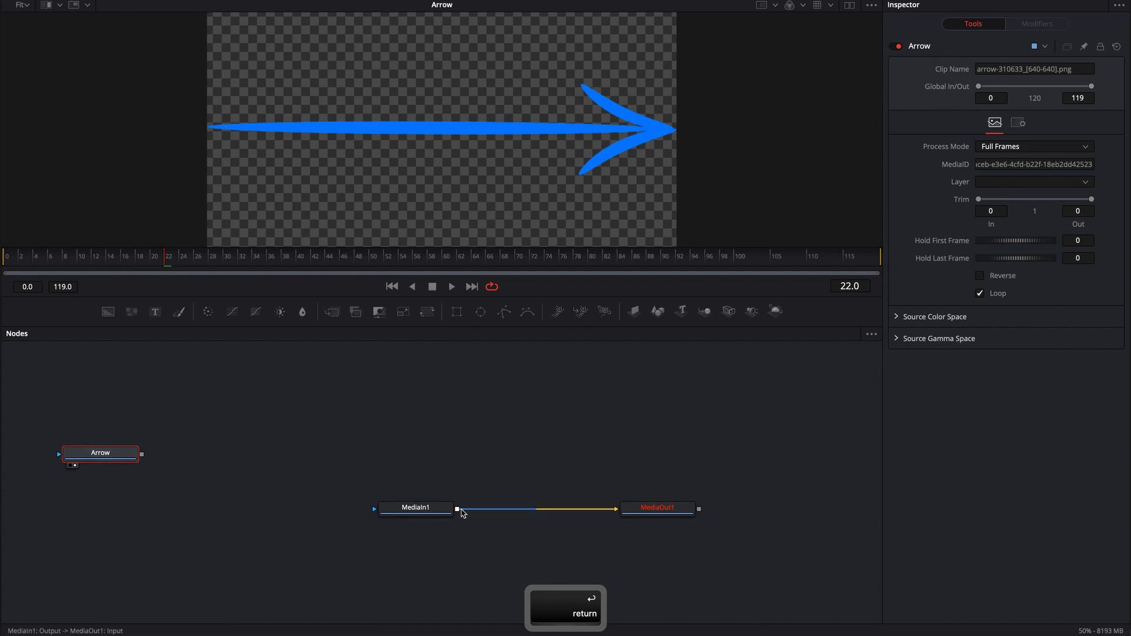
Rename the MediaIn1 node as Sailboat and deselect it.
click(420, 514)
key(F2)
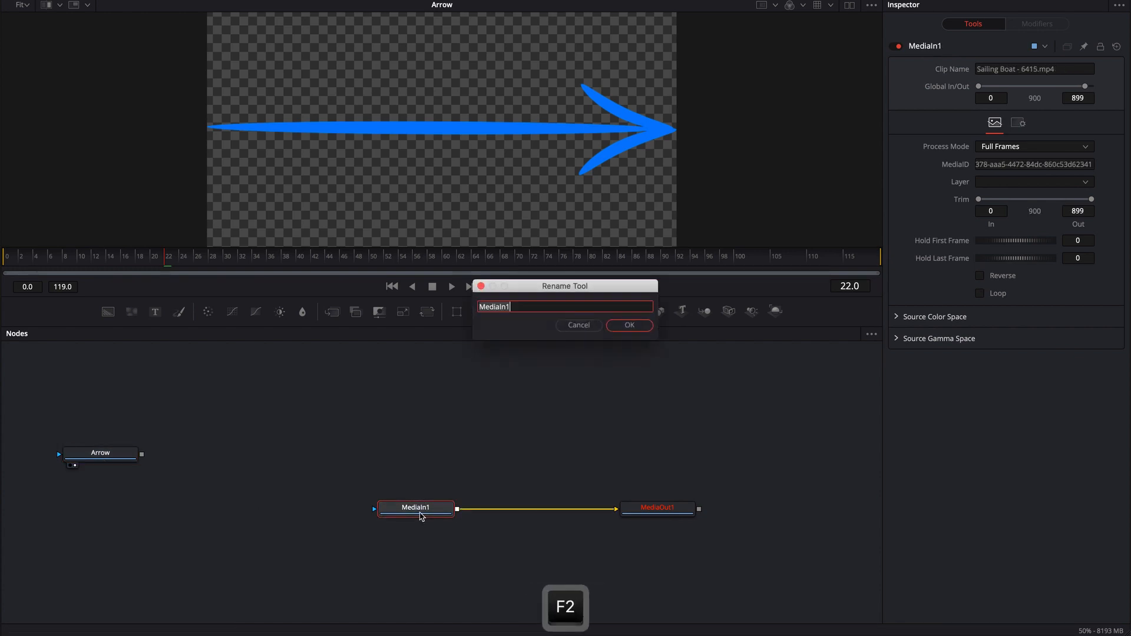
text(Sailboat)
key(Return)
click(437, 404)
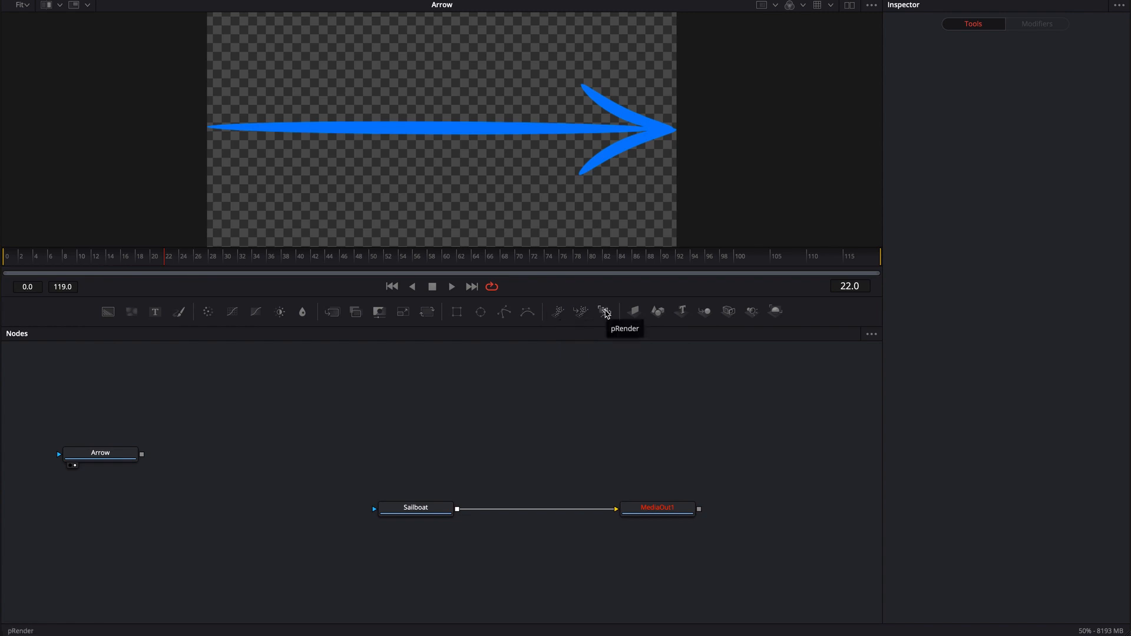
Add a pEmitter node feeding a pRender node and place the pair between Arrow and Sailboat.
click(605, 313)
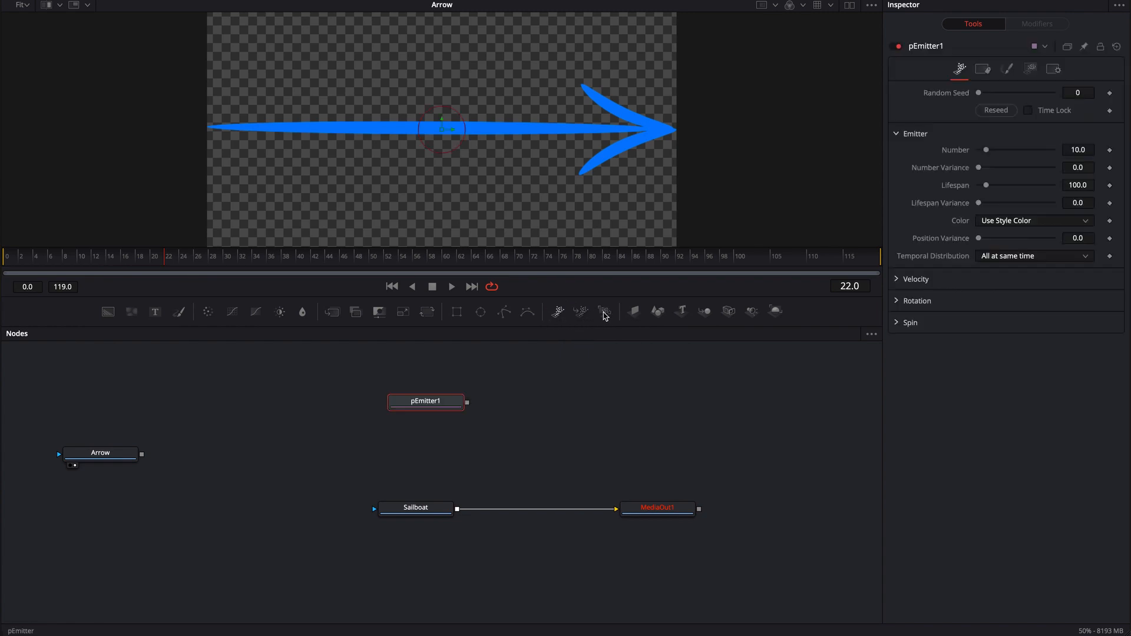
drag(412, 372, 303, 509)
drag(412, 514, 413, 530)
click(287, 495)
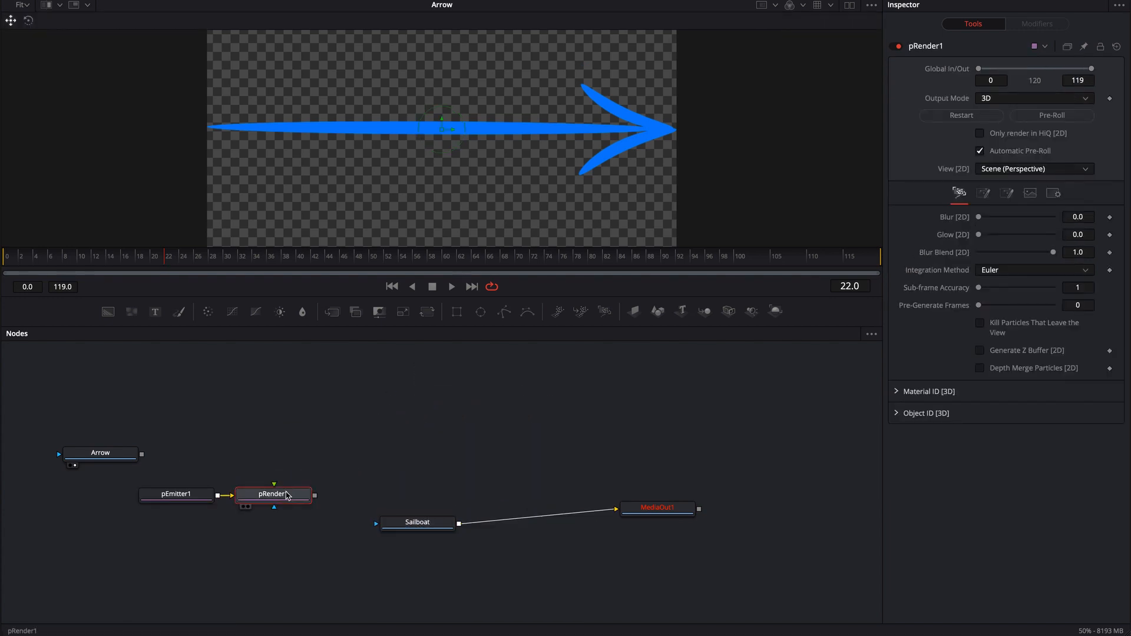
Merge the pRender1 output with the Sailboat clip ahead of MediaOut1 and display pRender1 in the viewer.
drag(314, 496, 515, 427)
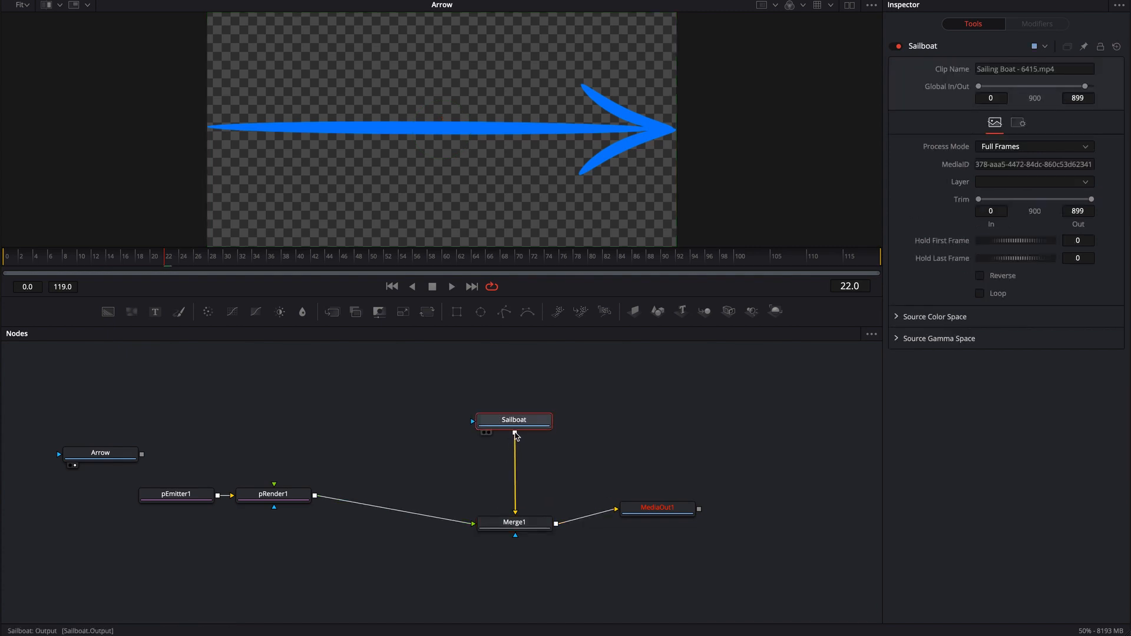
drag(514, 523, 515, 505)
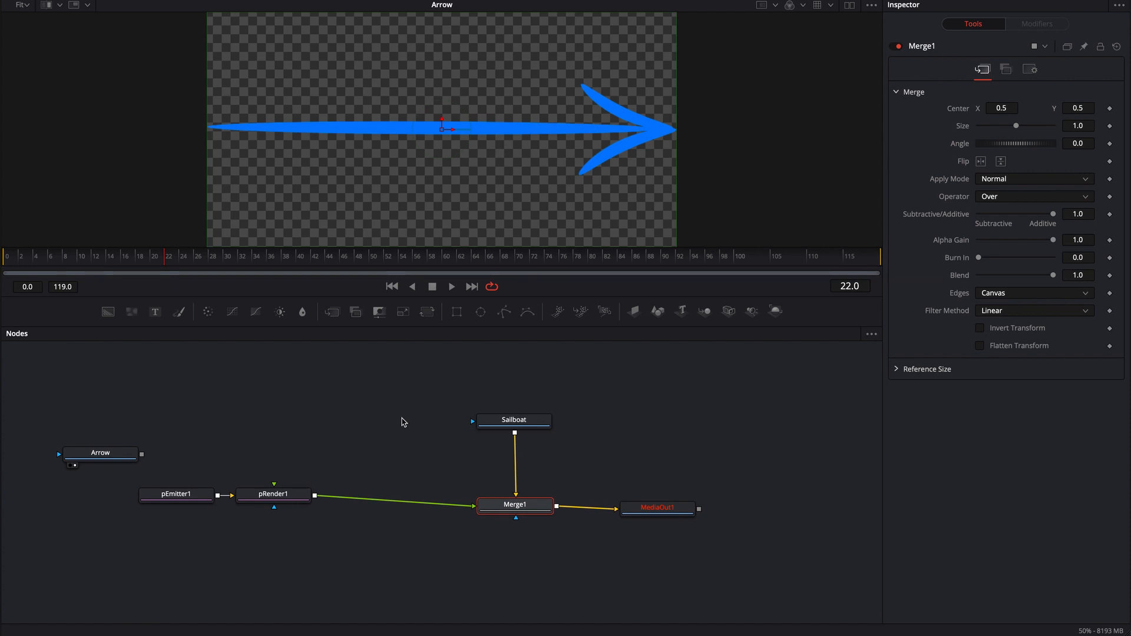
click(243, 506)
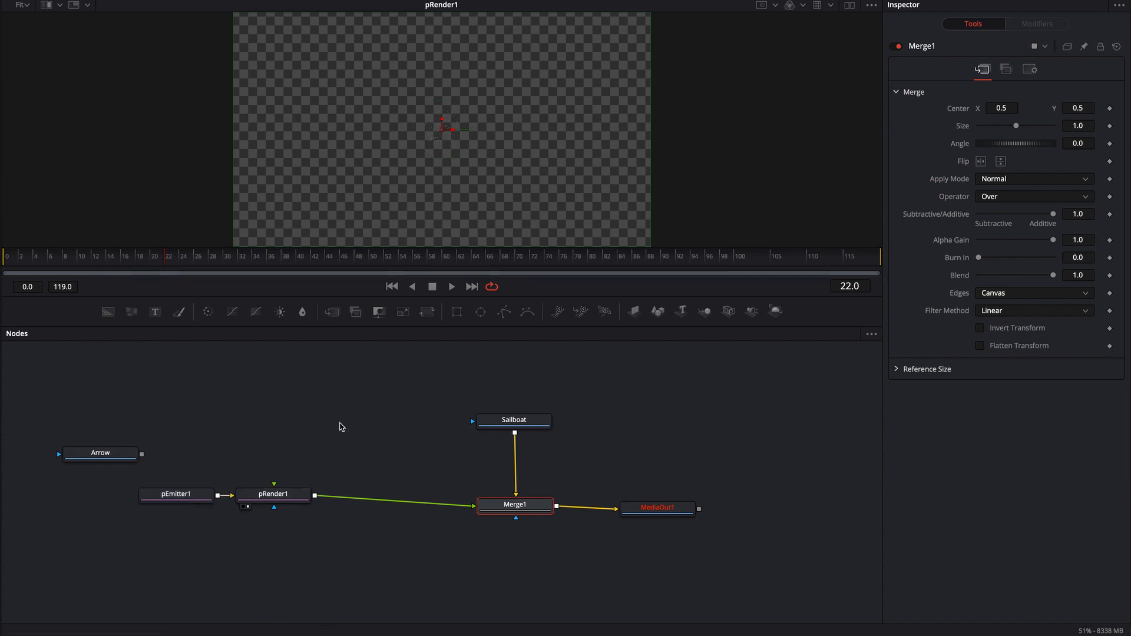
click(323, 491)
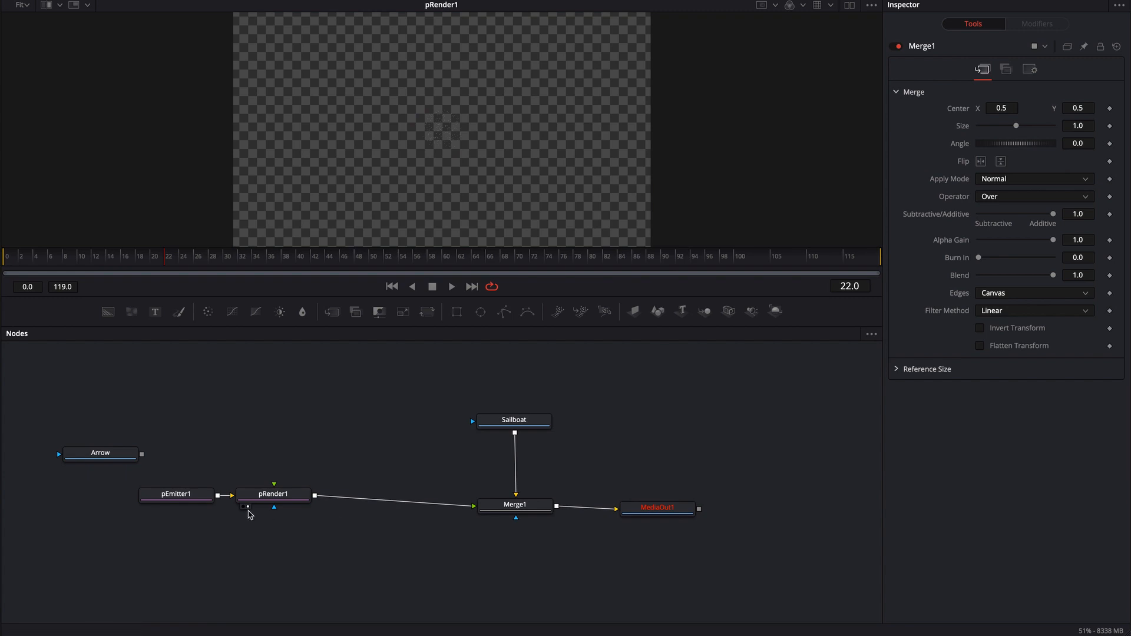
click(265, 496)
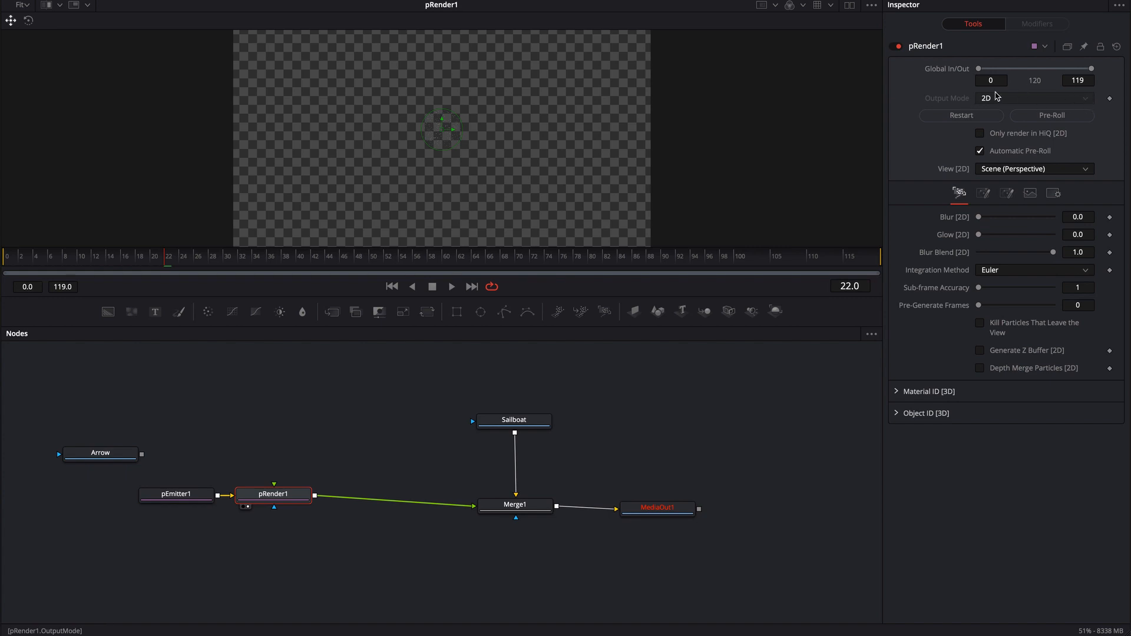
Disconnect pRender1 from Merge1, set its Output Mode to 3D and try to reconnect it to the merge.
drag(474, 505, 383, 462)
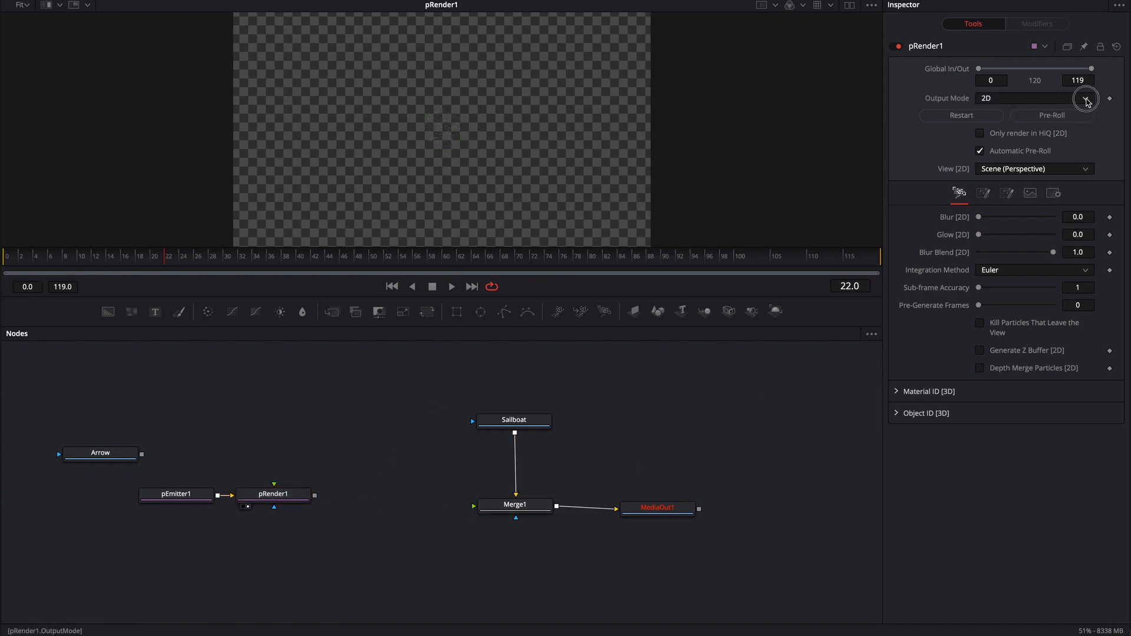
click(1086, 99)
click(1006, 116)
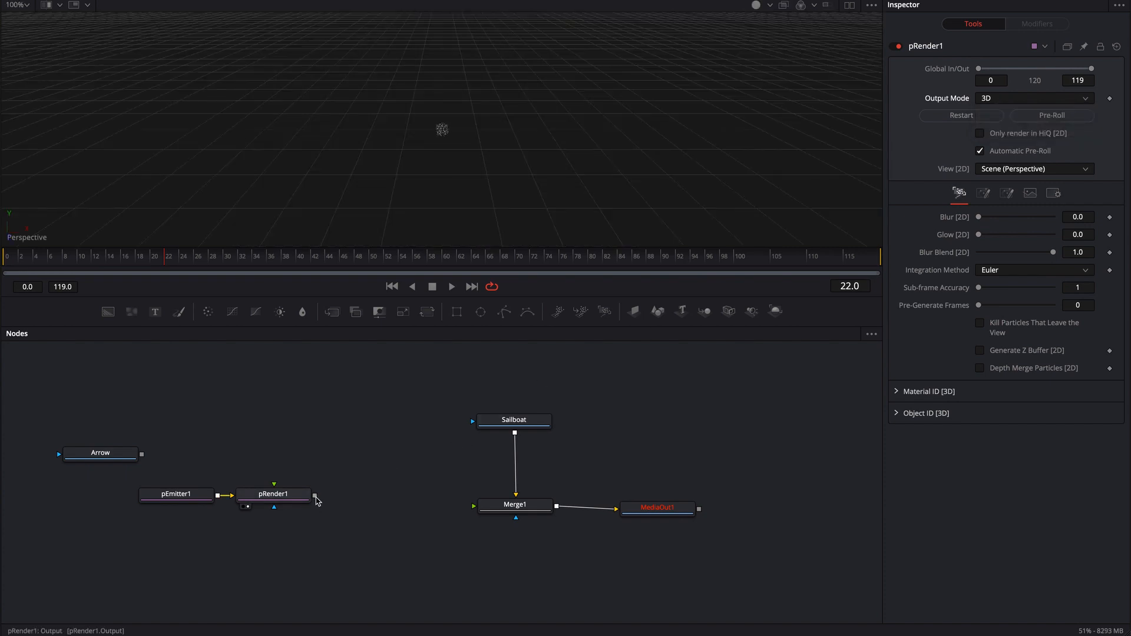
drag(315, 495, 505, 511)
drag(315, 497, 505, 507)
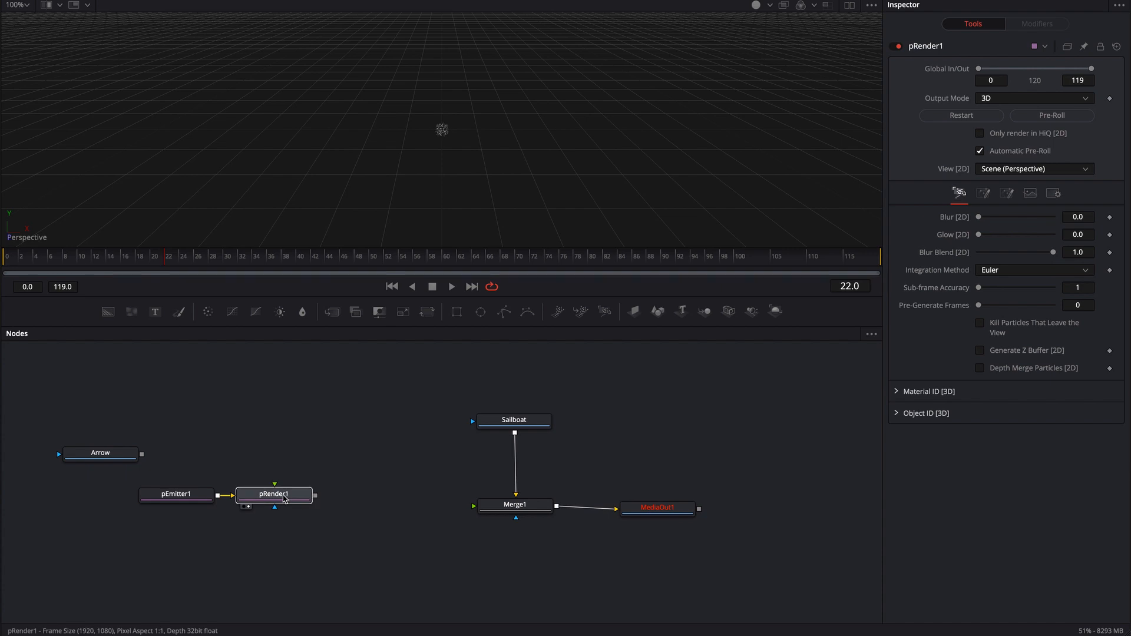
Set the Output Mode of pRender1 to 2D and connect its output to Merge1.
click(274, 495)
click(1089, 100)
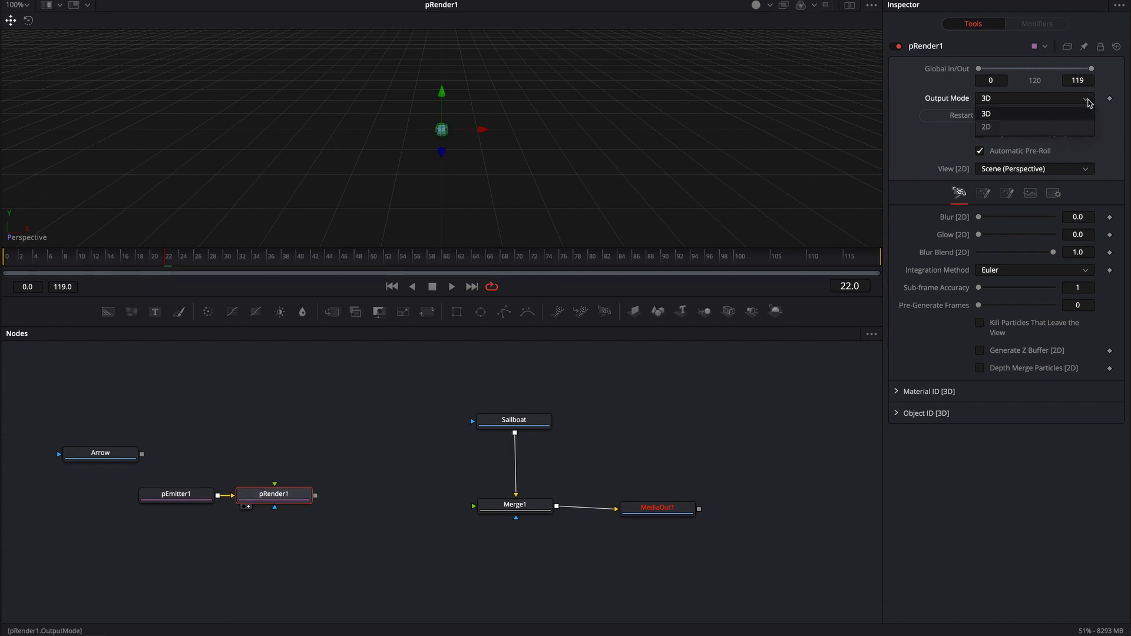
click(992, 135)
drag(315, 496, 503, 511)
drag(504, 510, 504, 507)
Position pRender1 midway between pEmitter1 and Merge1 in the node graph.
drag(339, 446, 419, 458)
drag(380, 510, 458, 515)
drag(279, 510, 348, 412)
key(ctrl+z)
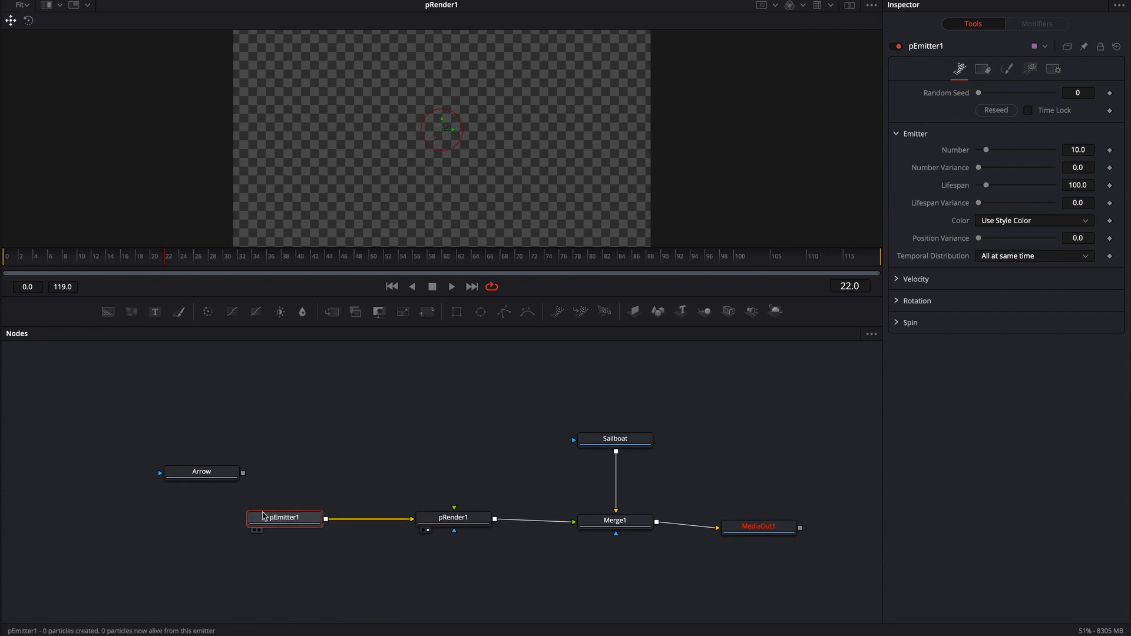
Set pEmitter1's particle style to Bitmap, connect the Arrow image as its bitmap input and preview the playback.
drag(237, 480, 268, 522)
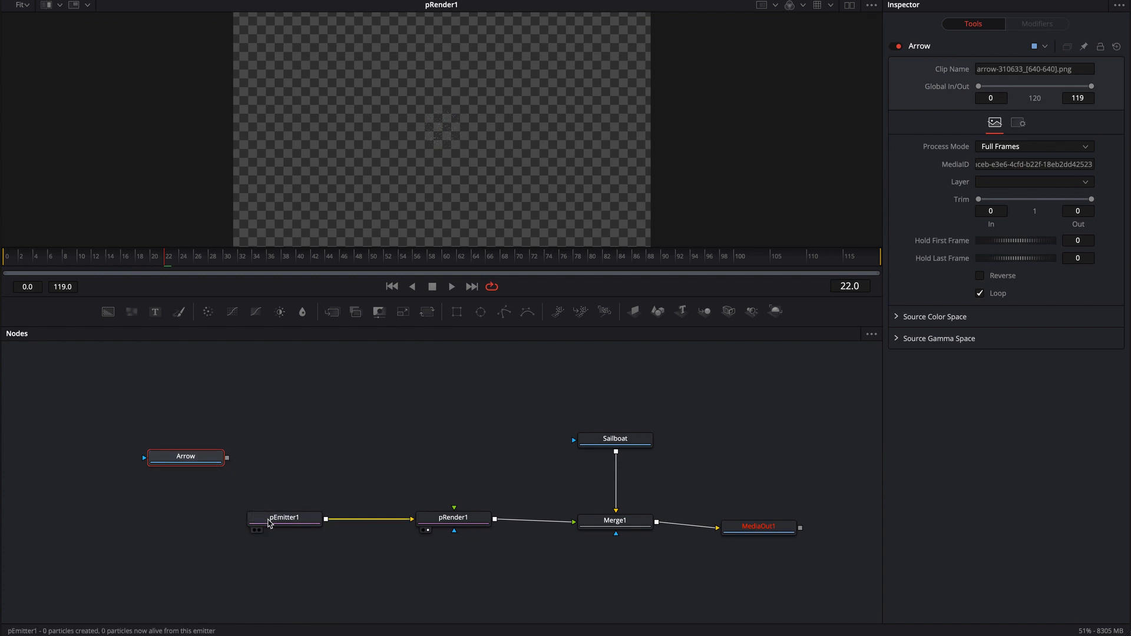
click(298, 522)
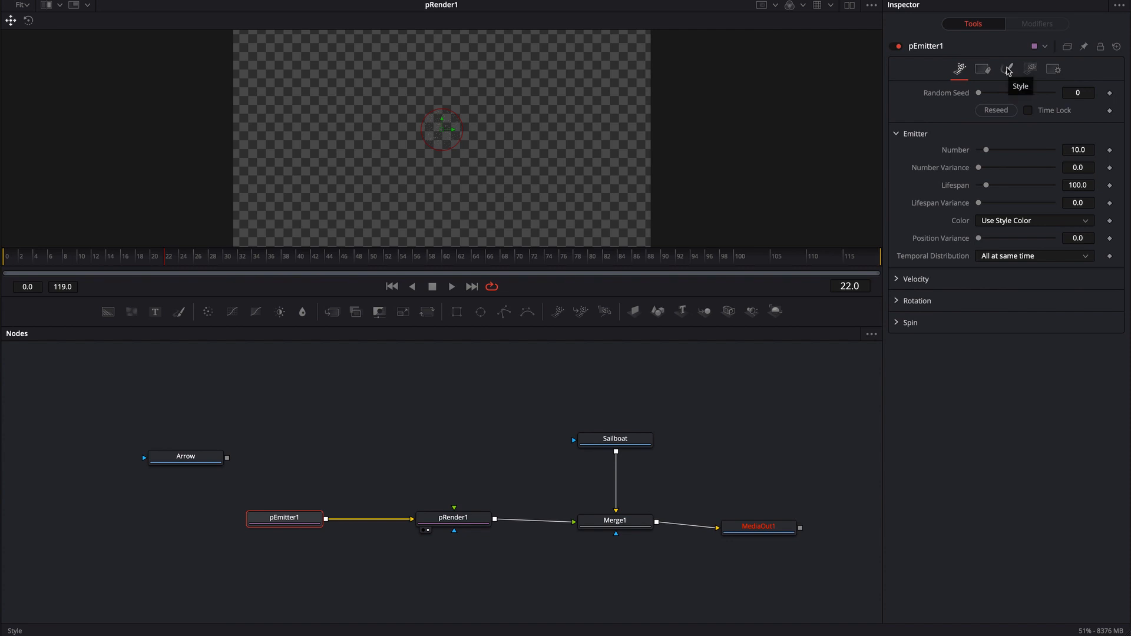
click(1008, 70)
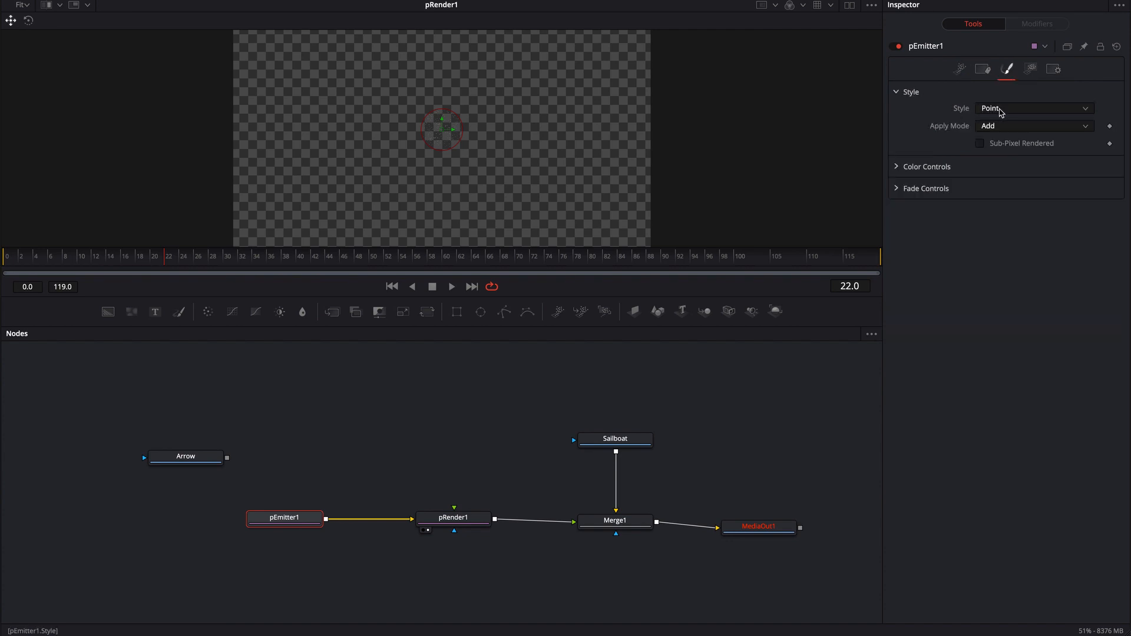
click(1007, 110)
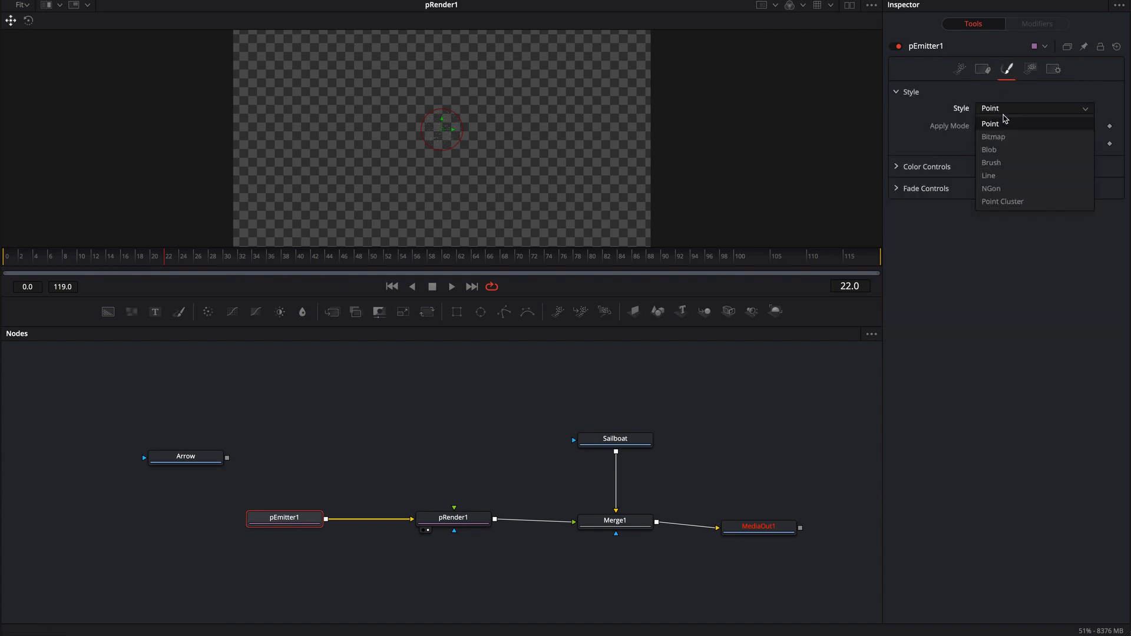
click(997, 138)
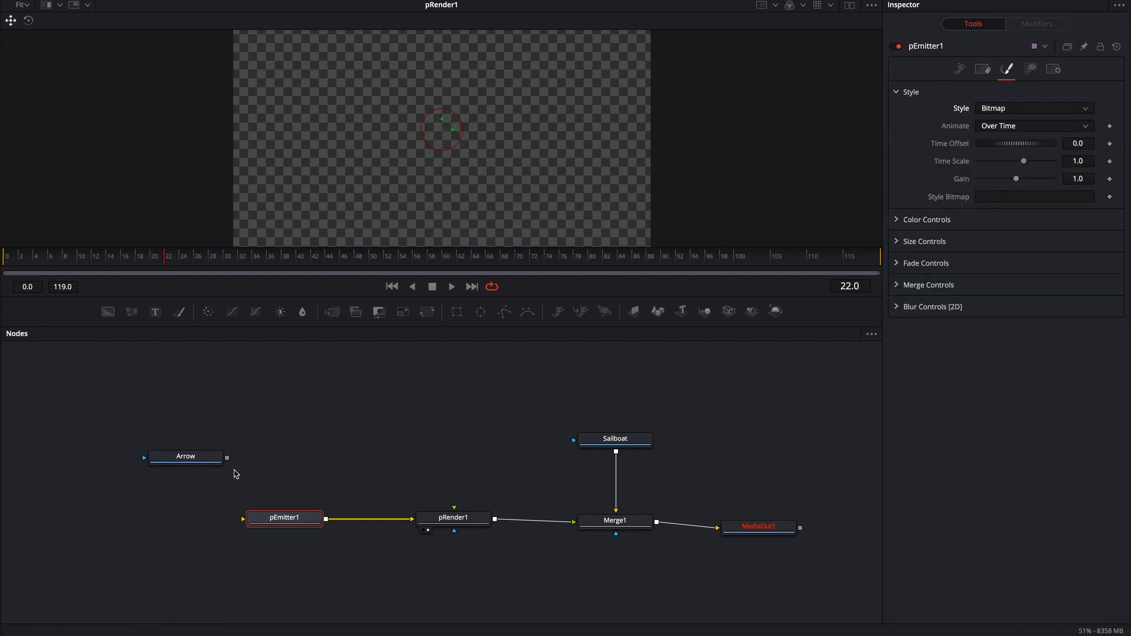
drag(228, 460, 243, 519)
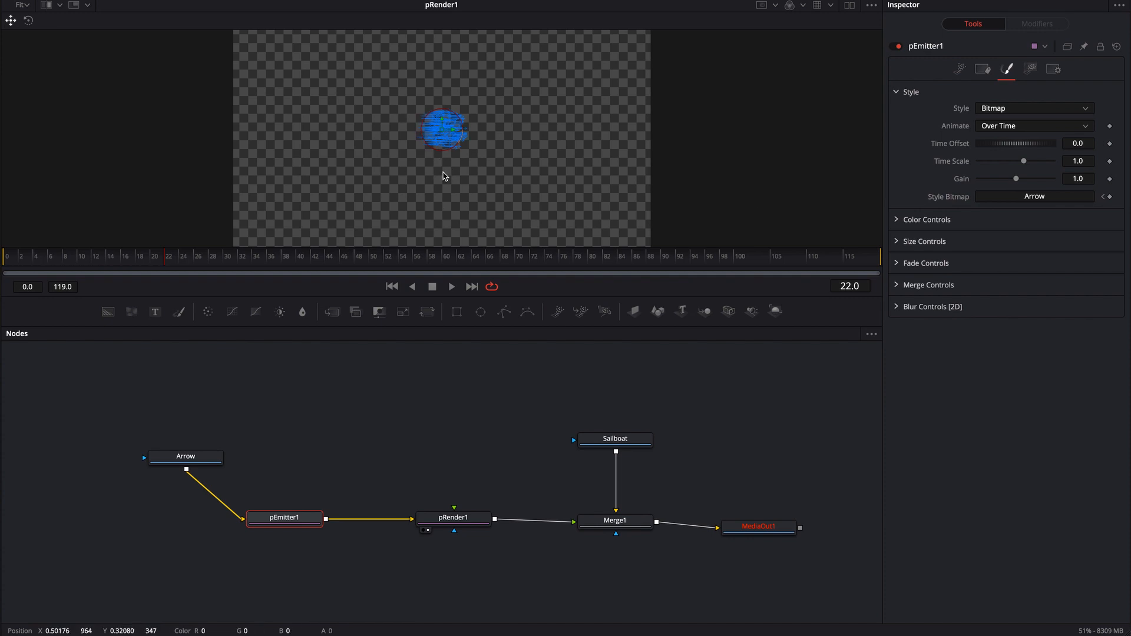
key(space)
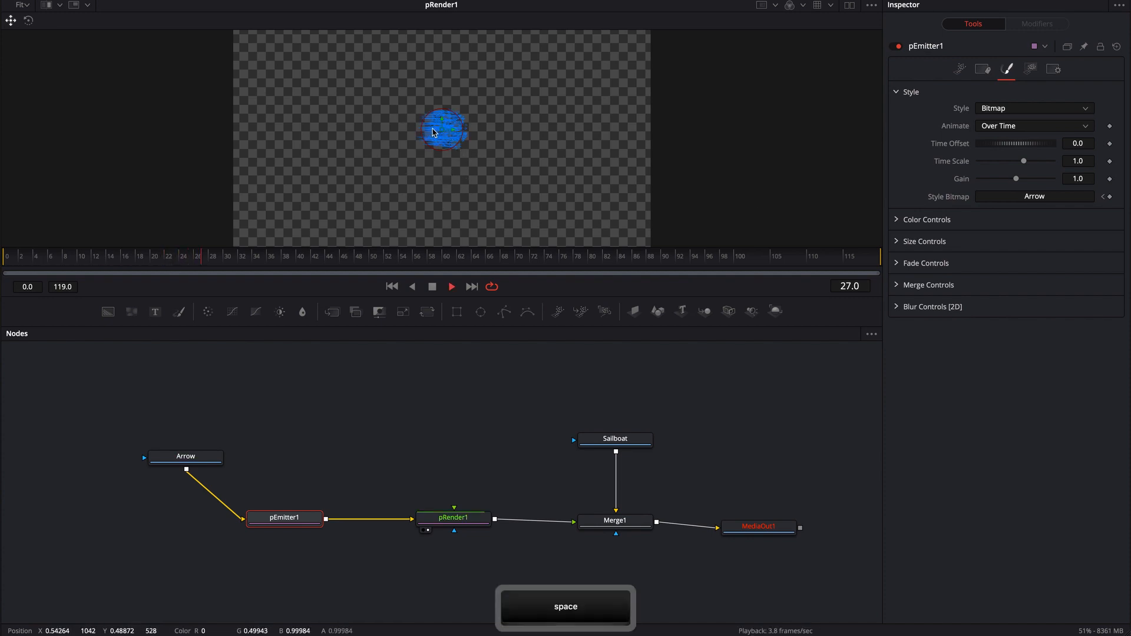
key(space)
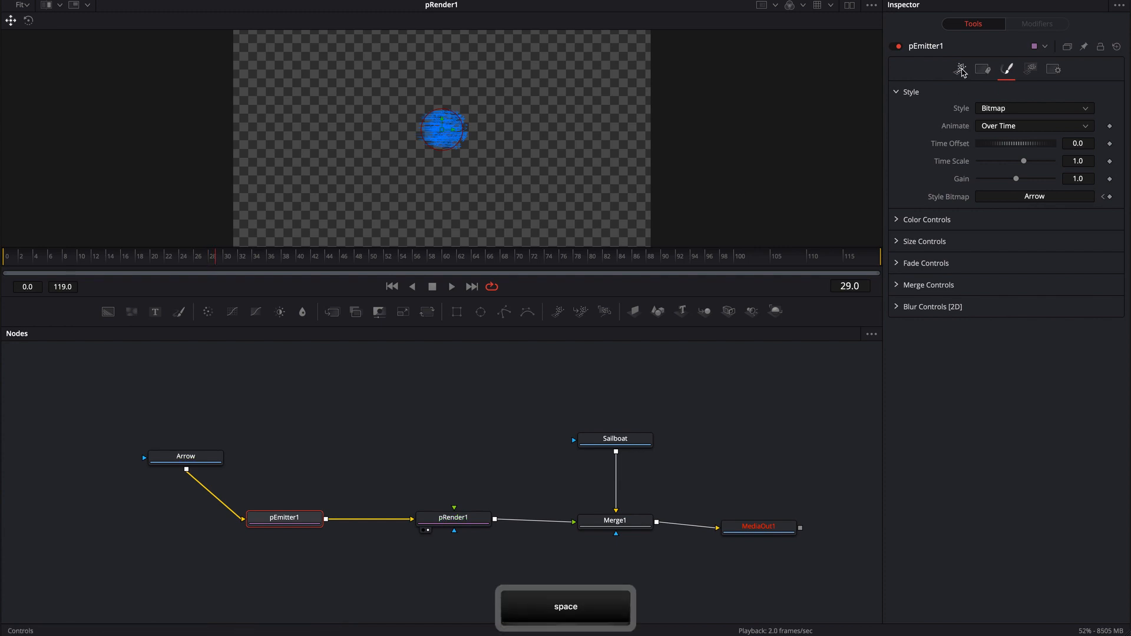
Set pEmitter1's Number to 0.0 and its Number Variance to 0.16, and play the composition to check the emission.
click(961, 70)
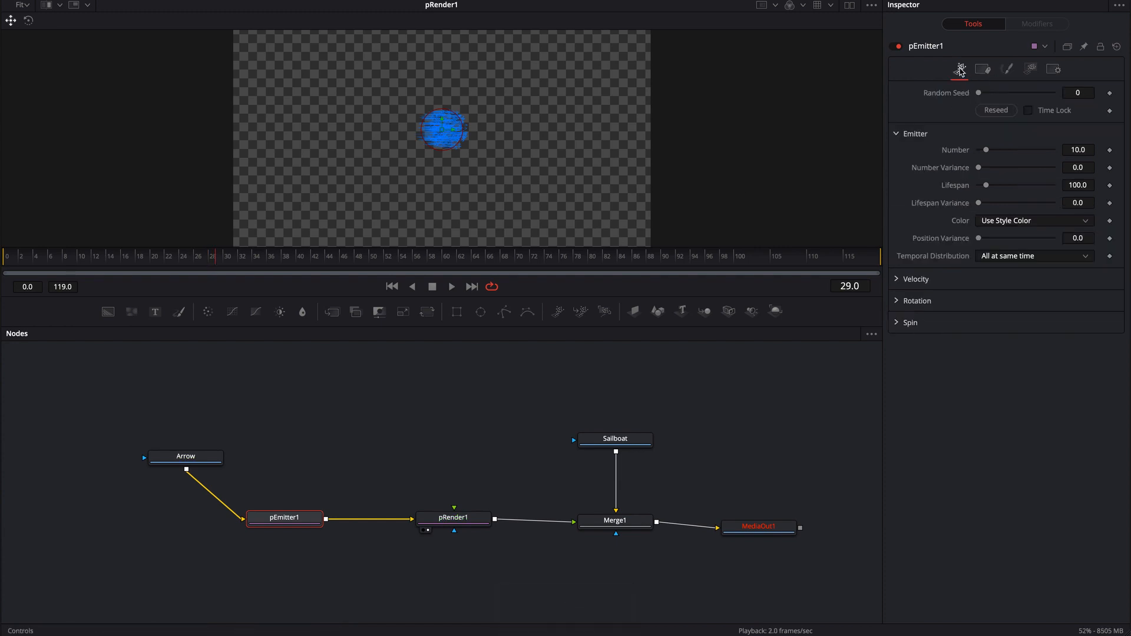
drag(987, 150, 956, 152)
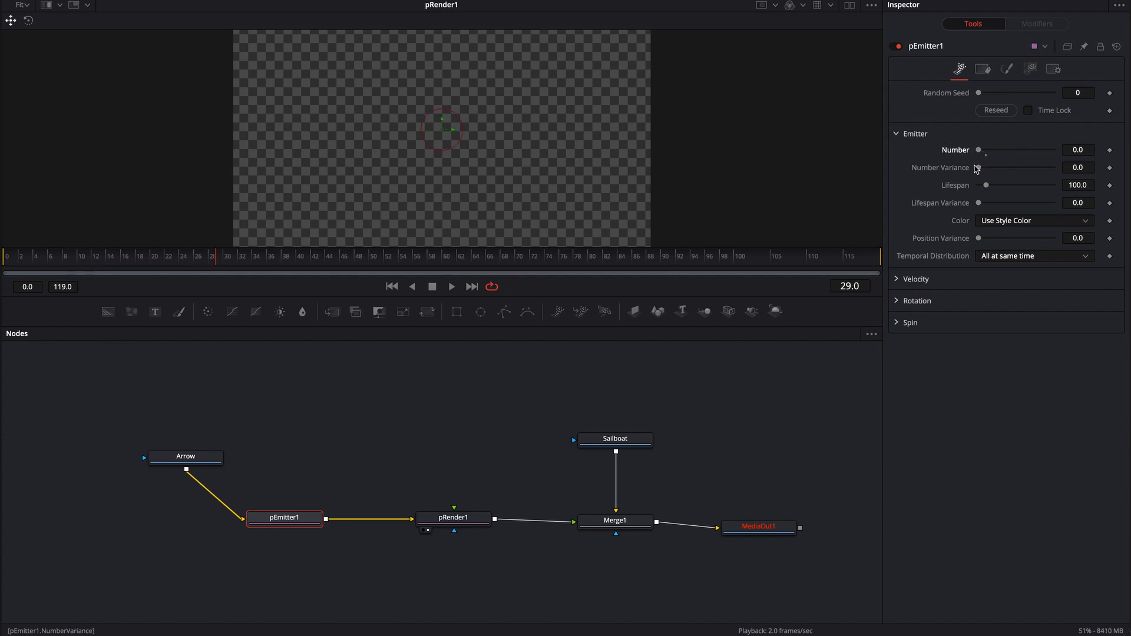
drag(981, 170, 982, 170)
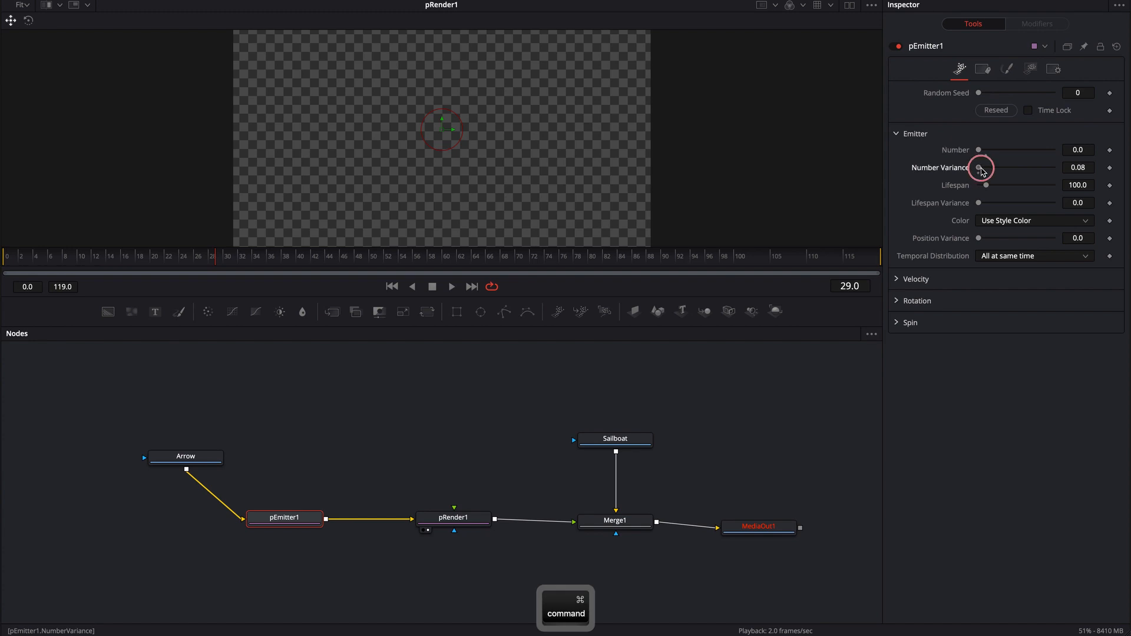
key(space)
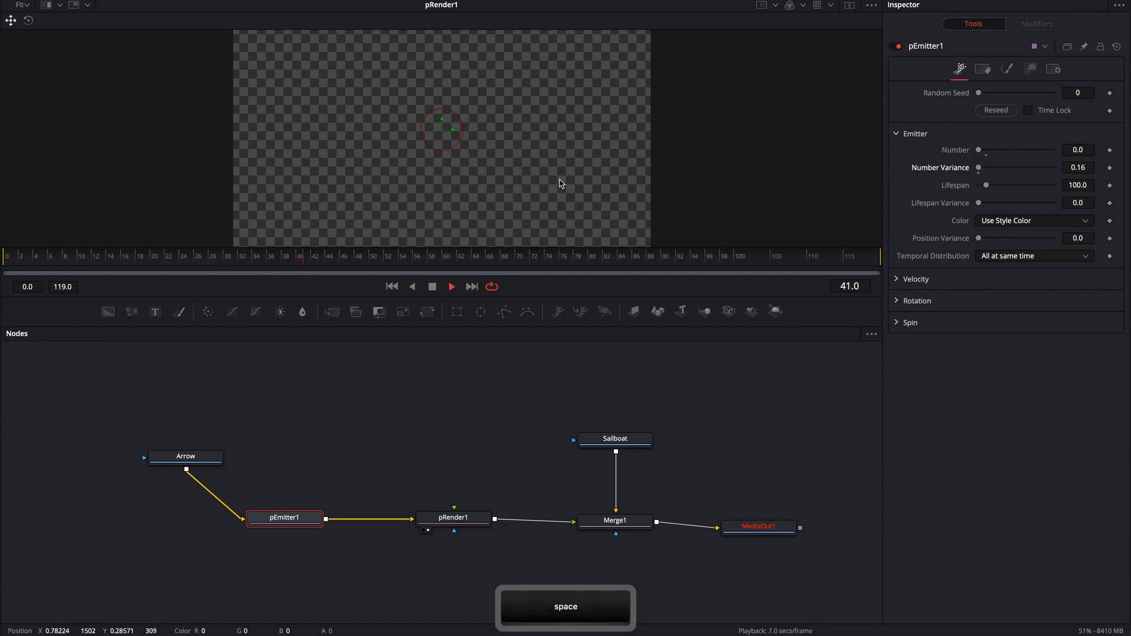
key(space)
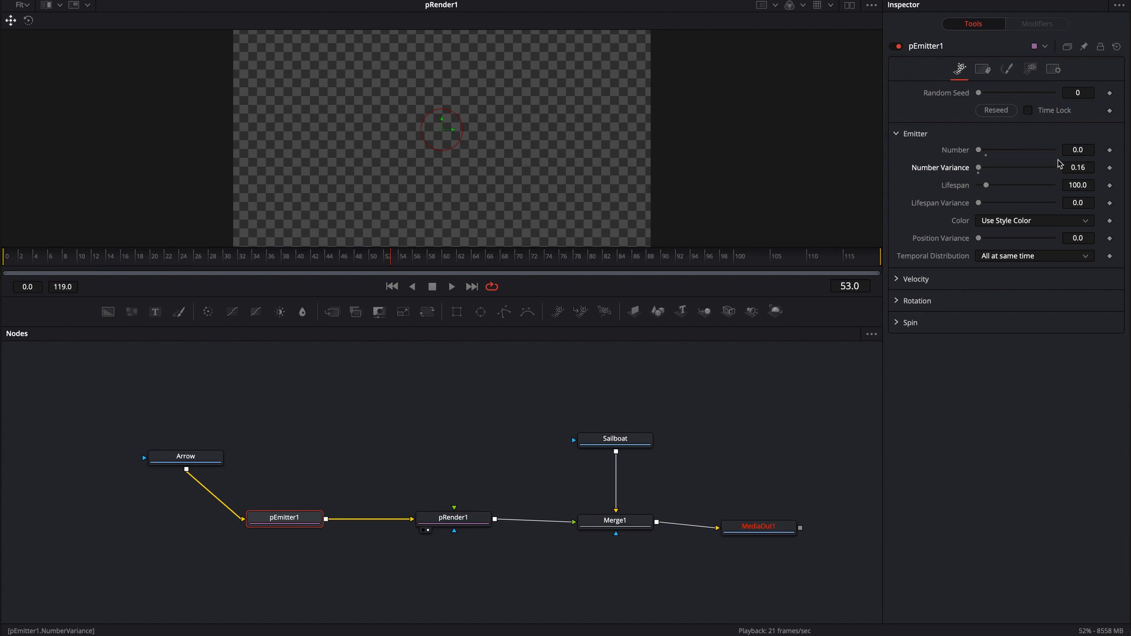
Set pEmitter1's Velocity to 0.252 and the particle Size in its style settings to 0.189.
click(900, 279)
drag(979, 297, 997, 296)
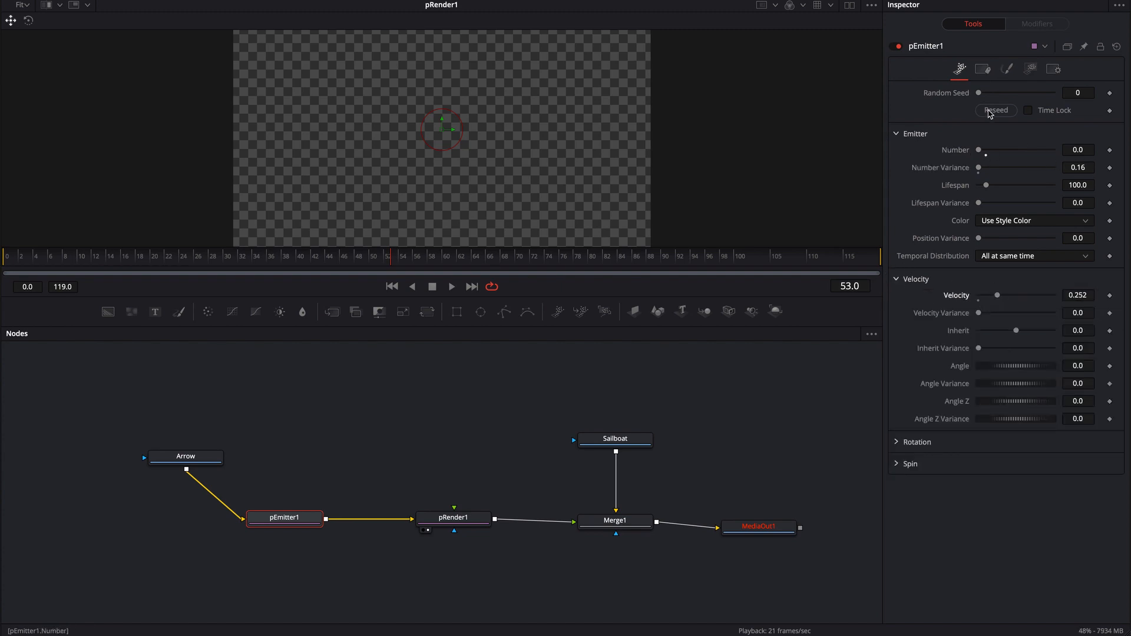
click(1008, 70)
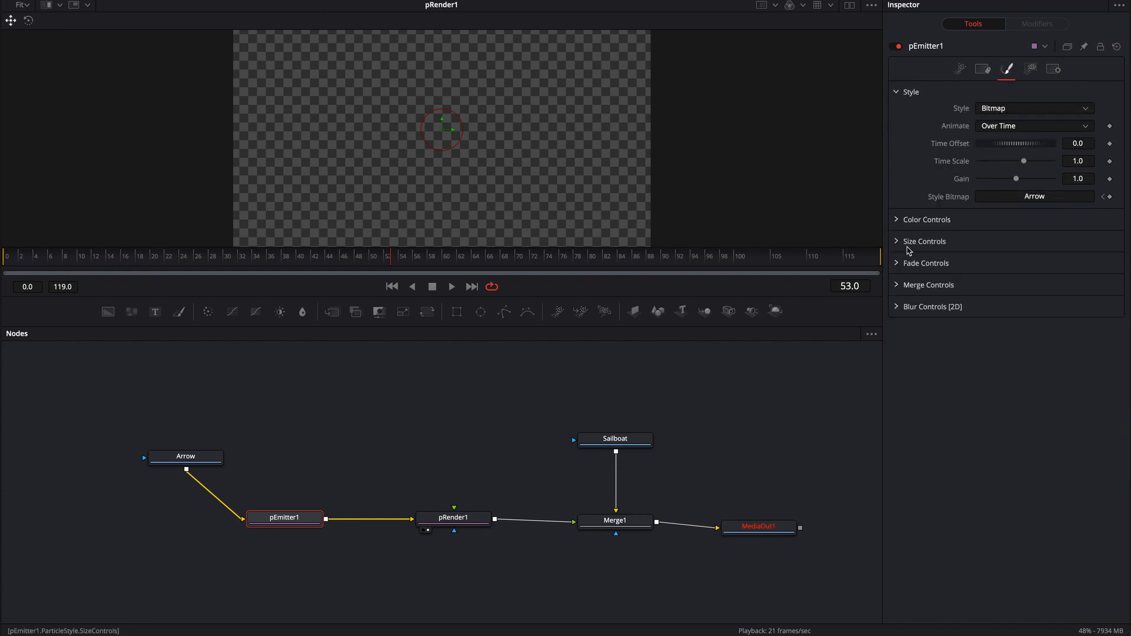
click(899, 242)
drag(995, 259, 1007, 258)
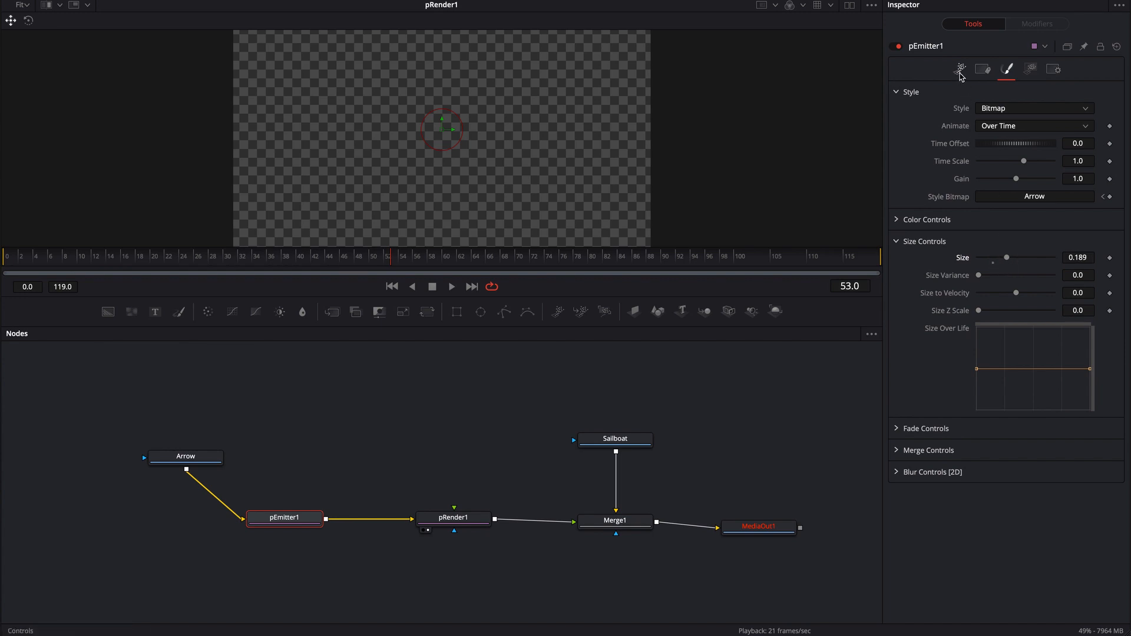
Set pEmitter1's Number to 0.8 and pRender1's Pre-Generate Frames to 100.
click(960, 70)
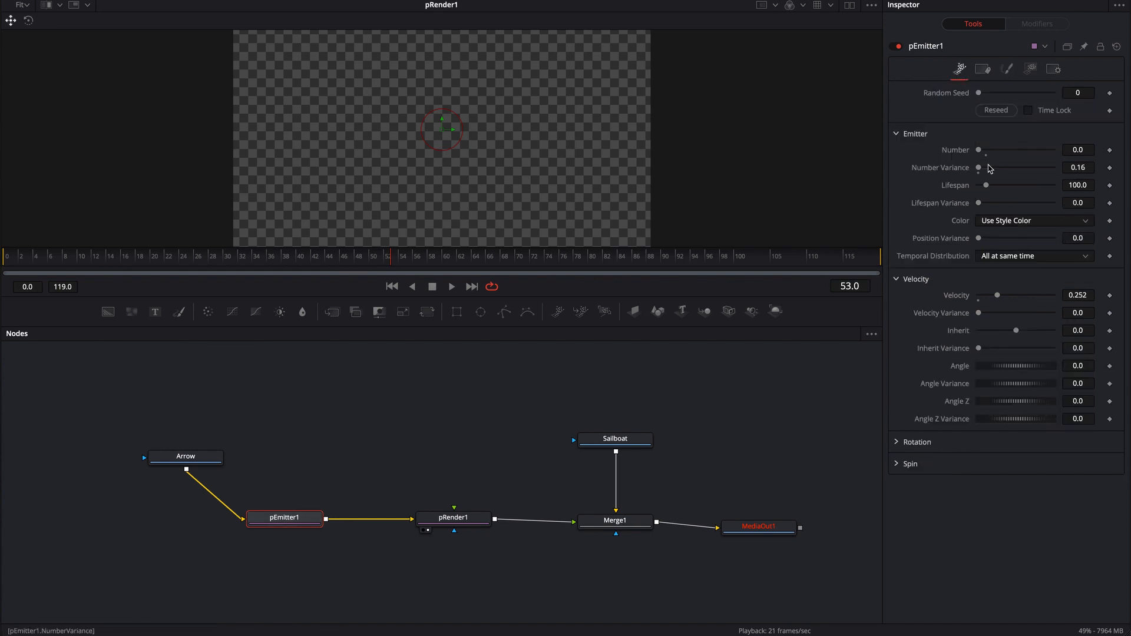
click(979, 150)
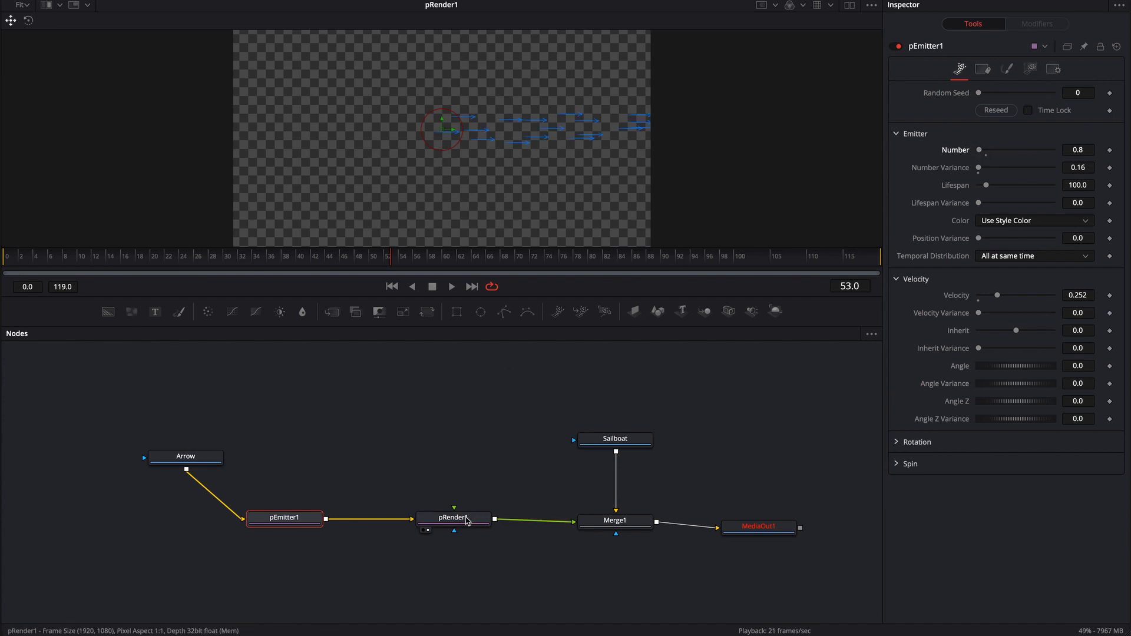
click(466, 520)
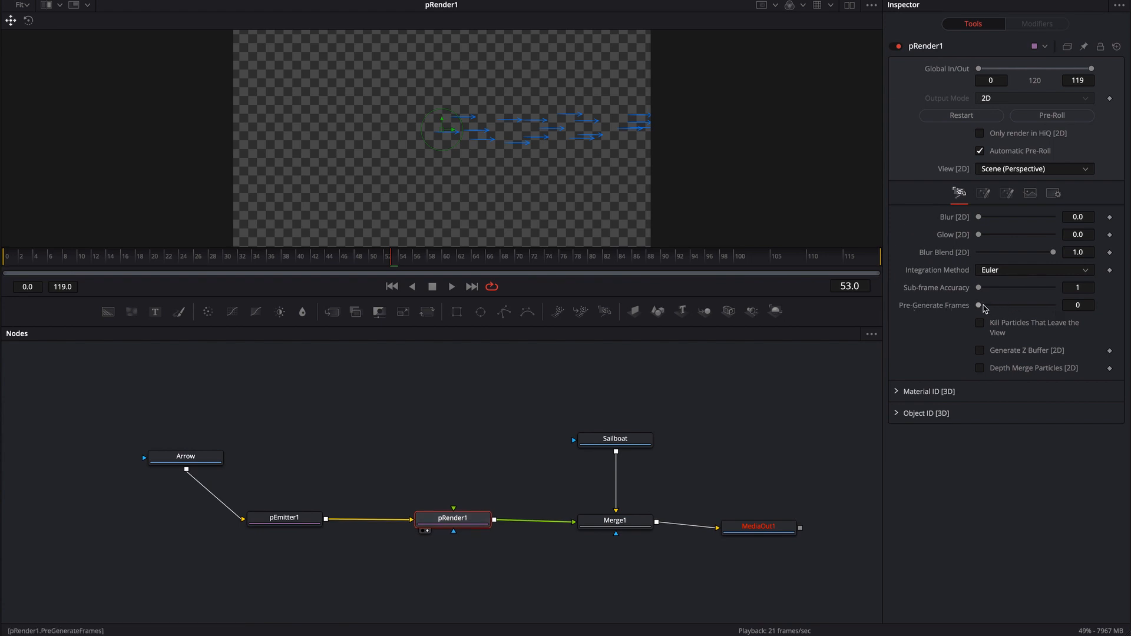
drag(981, 307, 1055, 306)
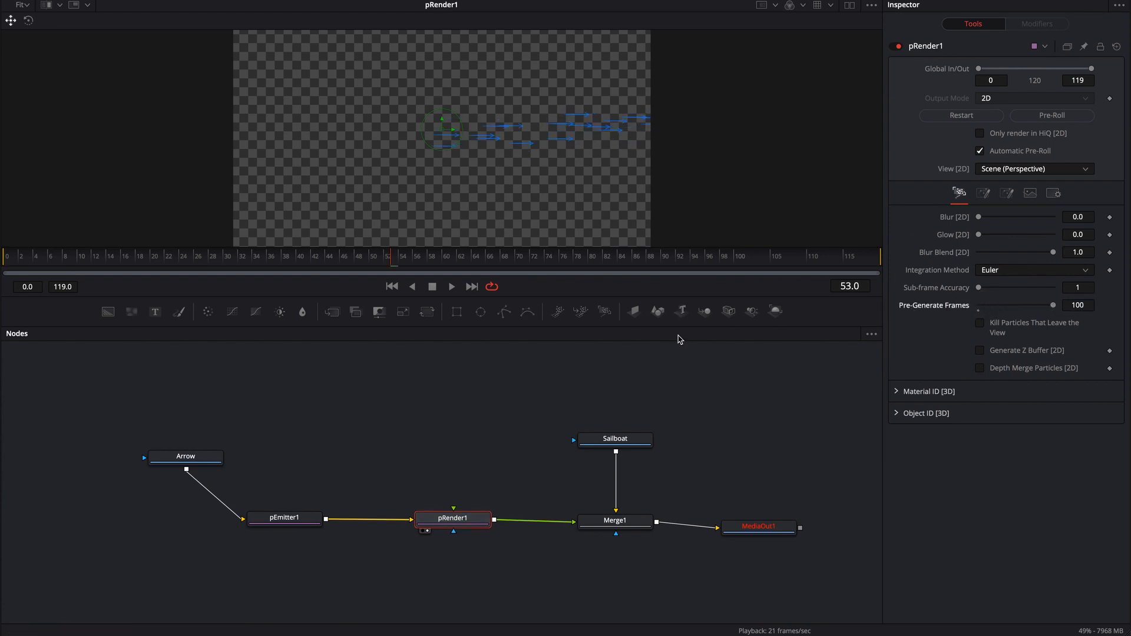
Set pEmitter1's Number to 0.0 and its Number Variance to 10.2, and preview the arrow emission.
click(279, 523)
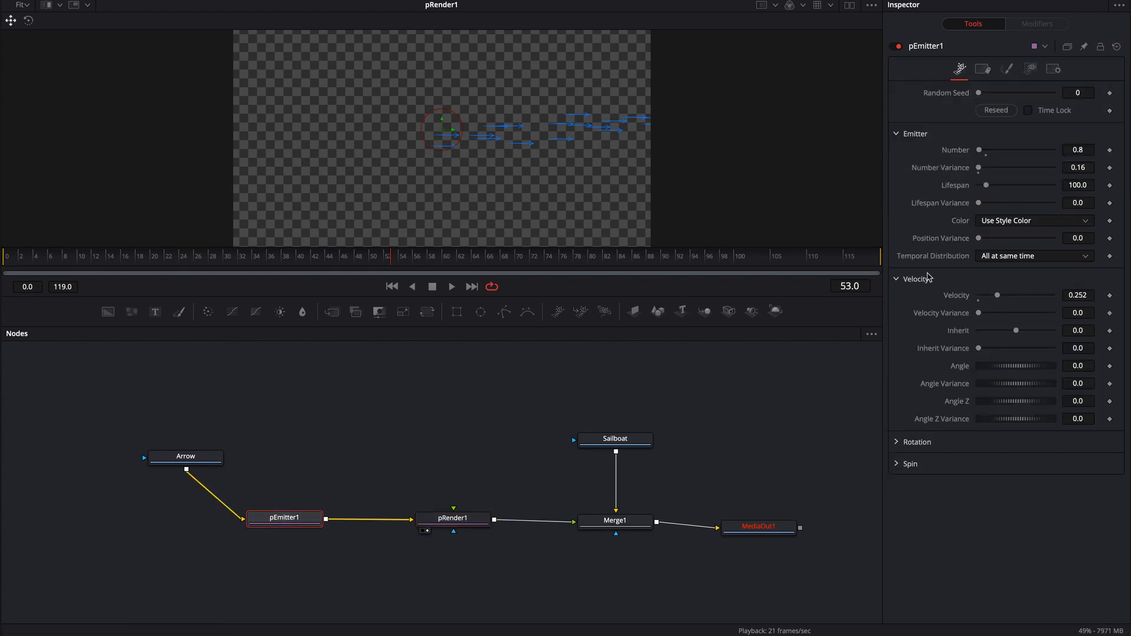
drag(980, 150, 935, 153)
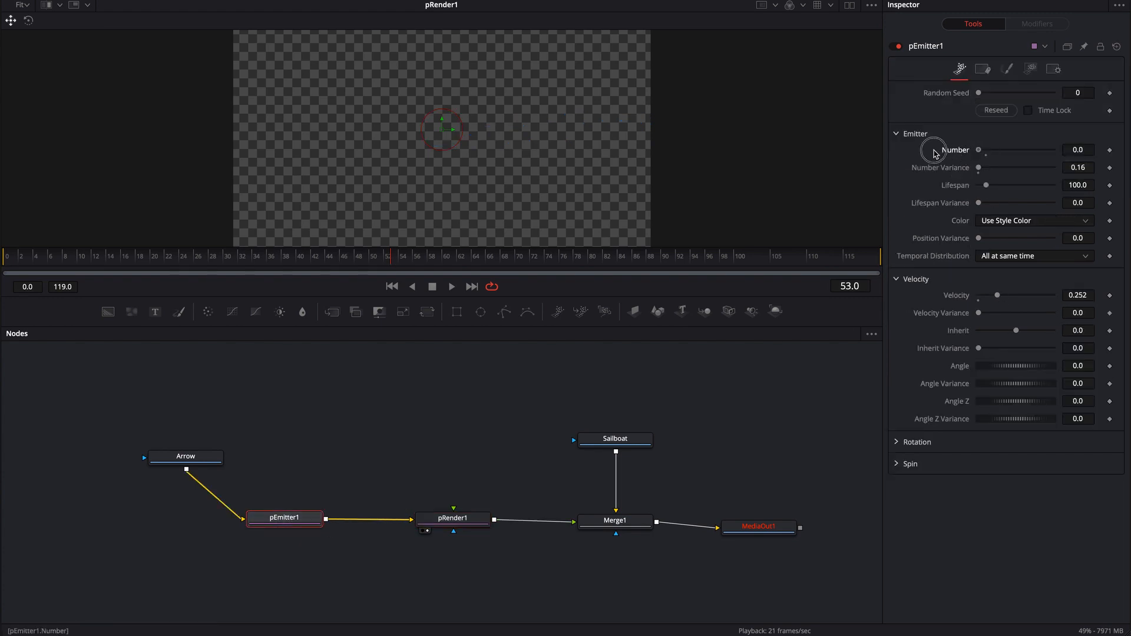
key(space)
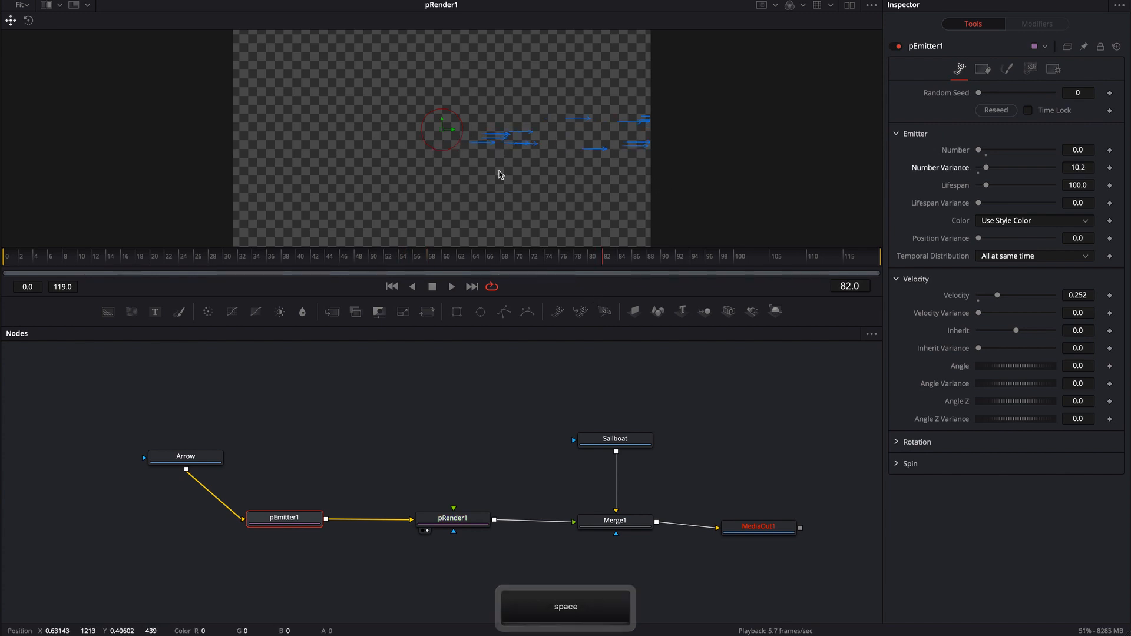
key(space)
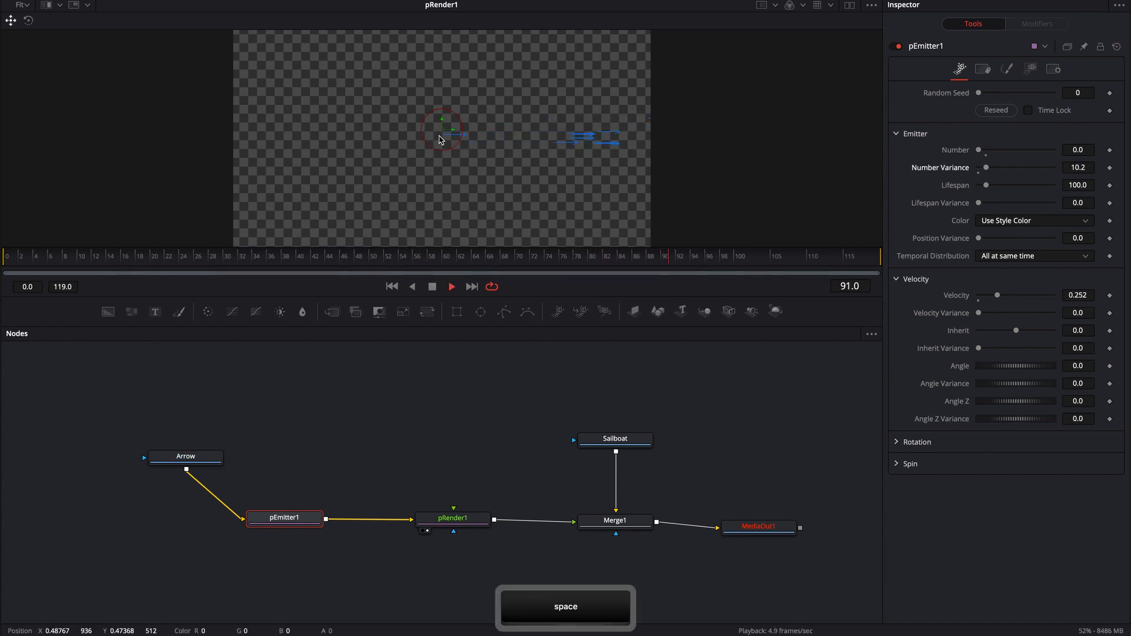
key(space)
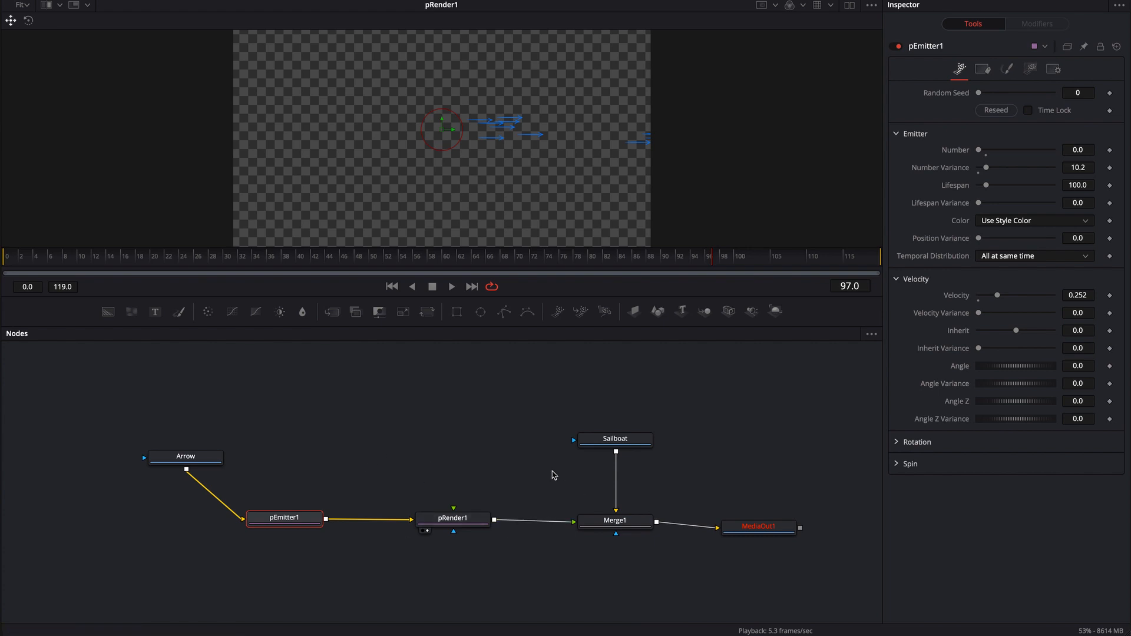
Switch to dual viewers showing pRender1 and Merge1 side by side, and preview the arrows over the sailboat clip.
drag(551, 472, 482, 484)
click(548, 518)
drag(549, 370, 540, 137)
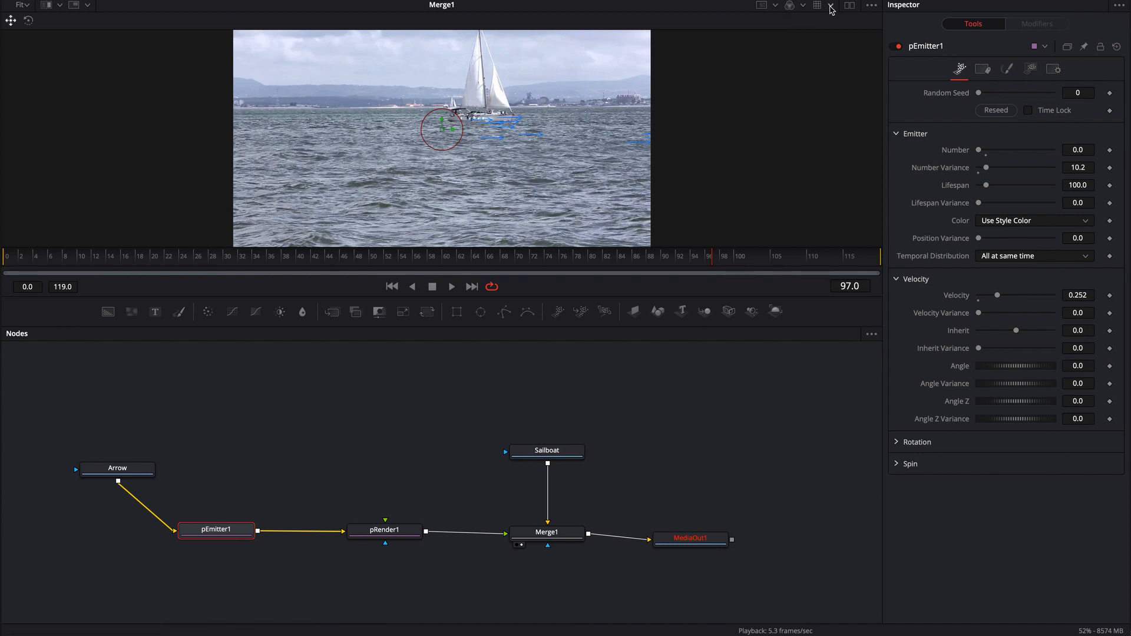
click(849, 5)
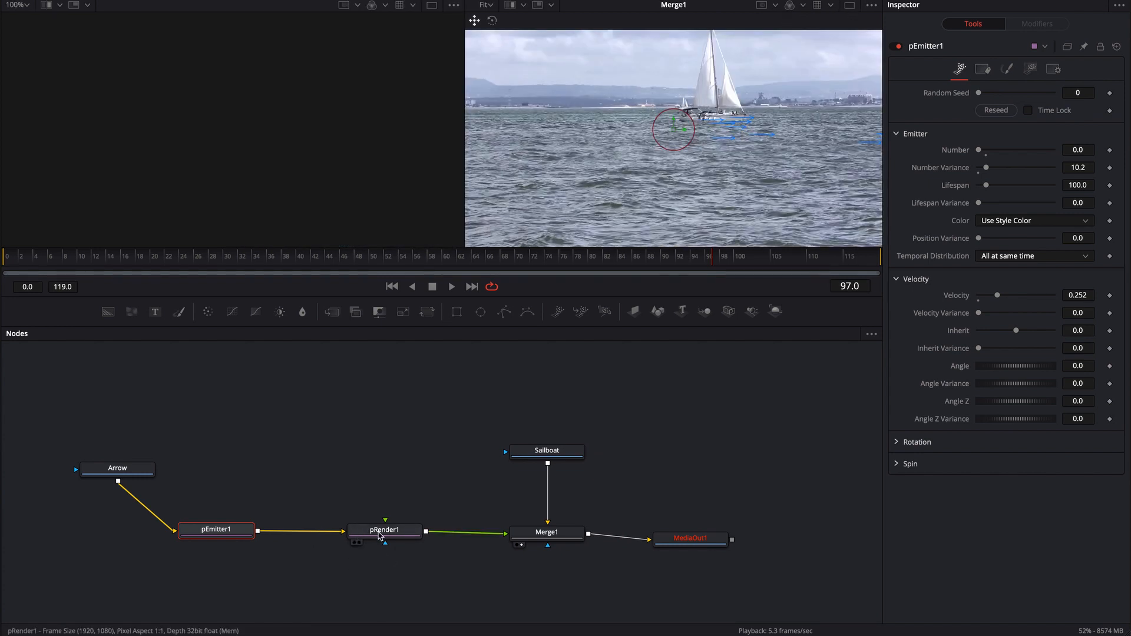
drag(378, 535, 323, 219)
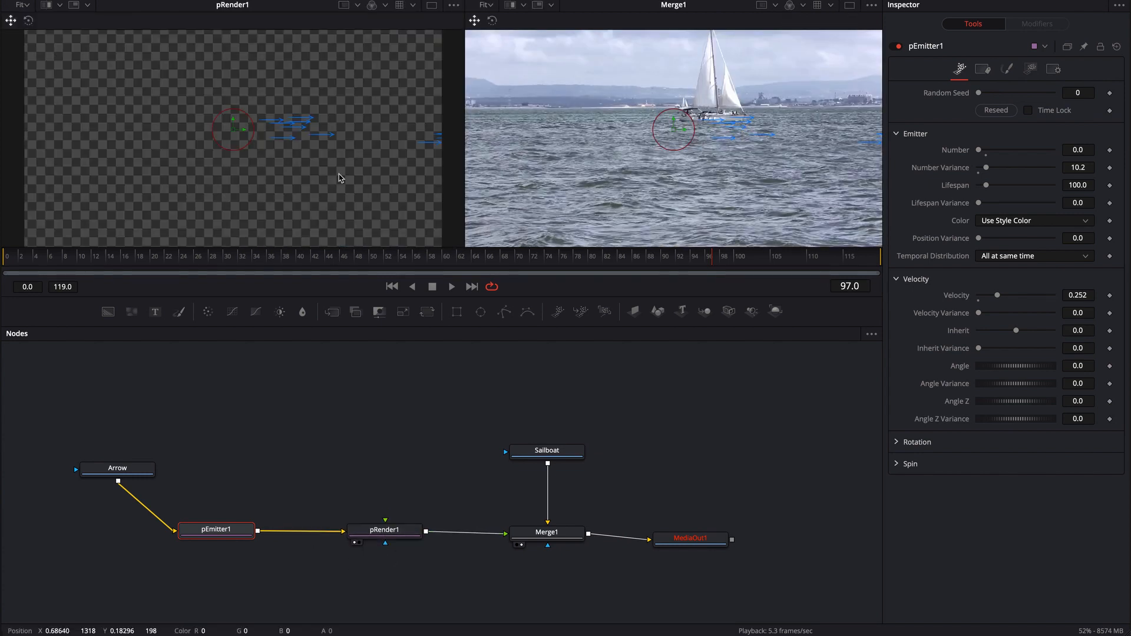
key(space)
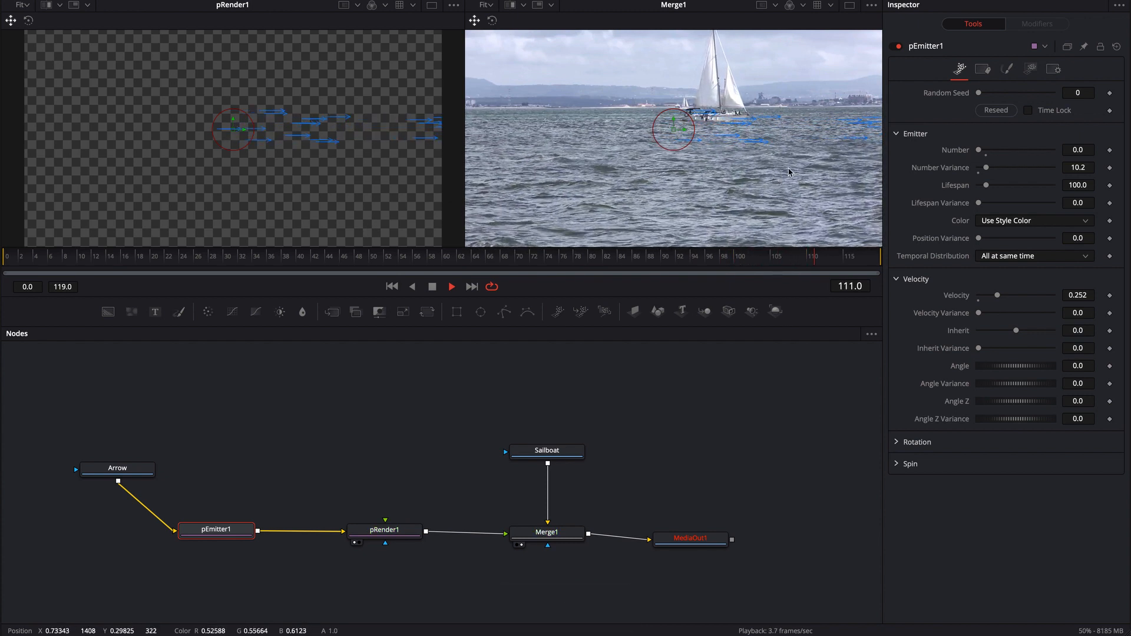
key(space)
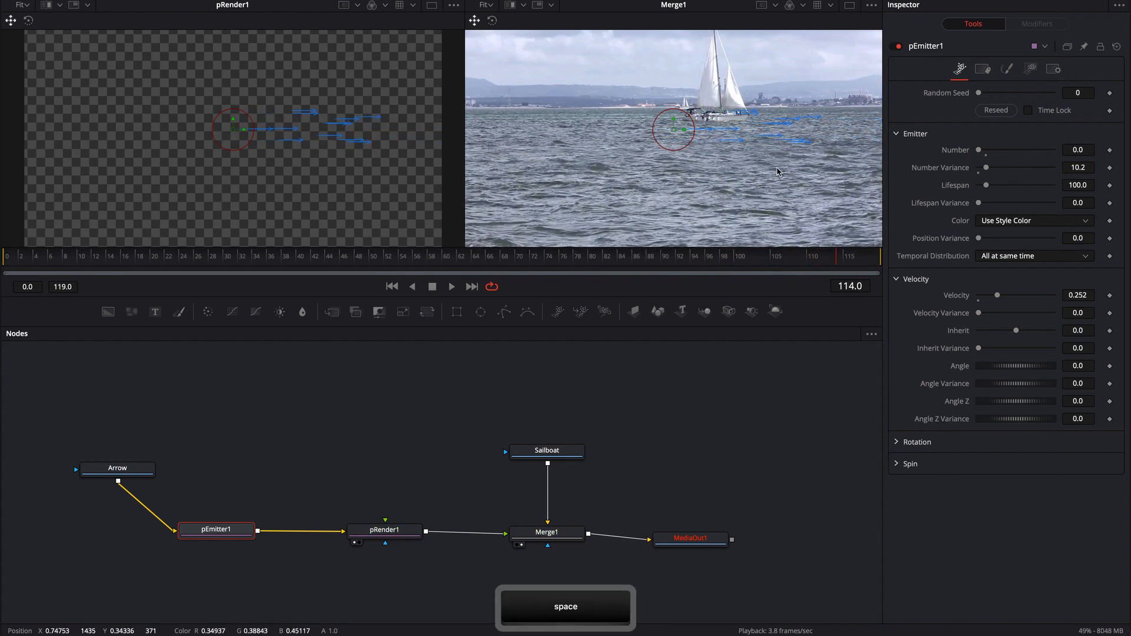
Change pEmitter1's region to Line and move its start point to the frame's lower-right corner, about X 0.498, Y -0.281.
scroll(777, 172, down, 3)
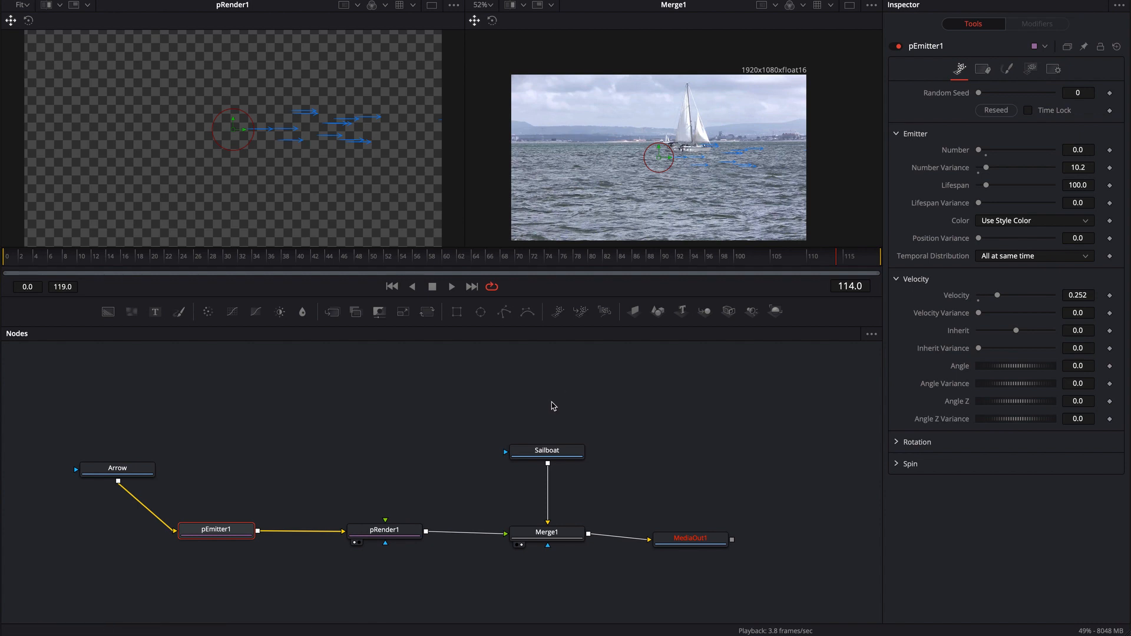
click(1031, 70)
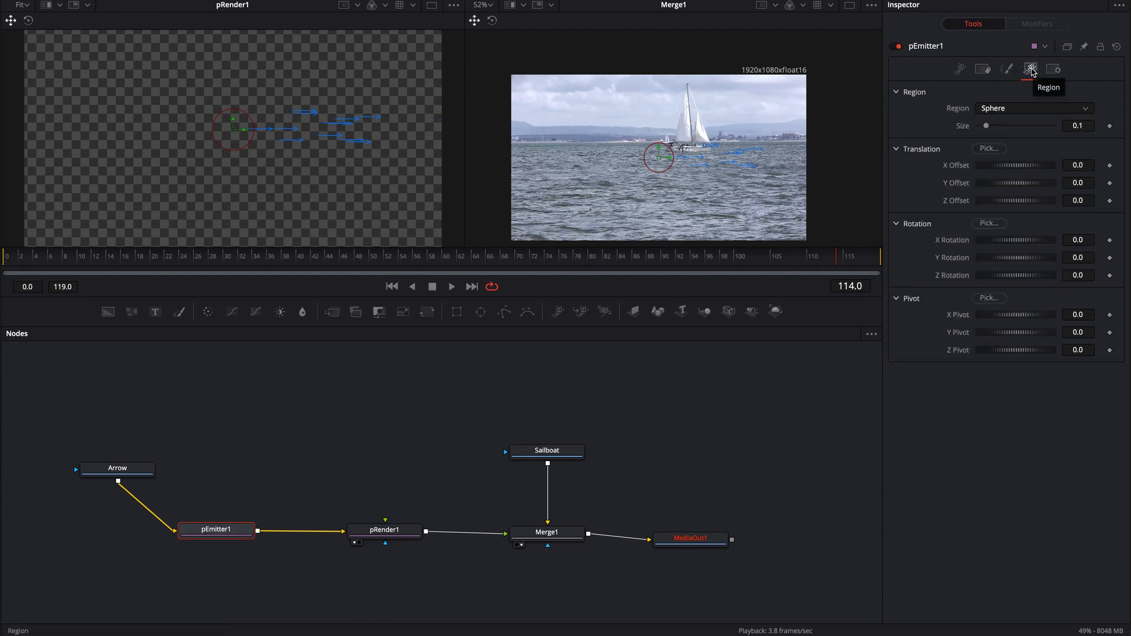
click(1039, 110)
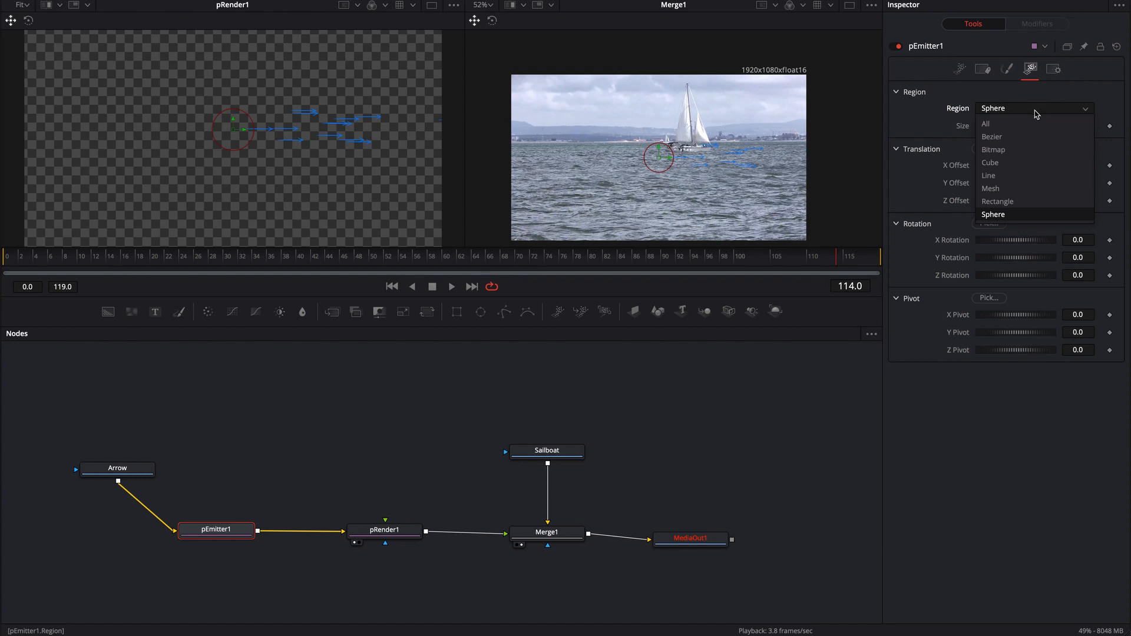
click(996, 176)
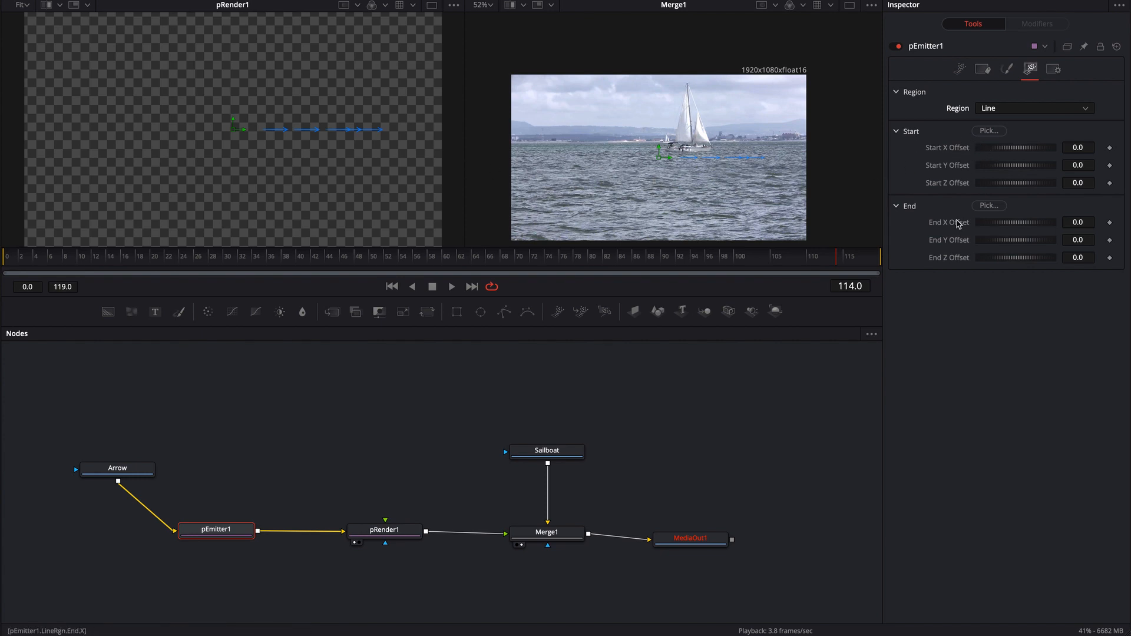
drag(233, 129, 444, 250)
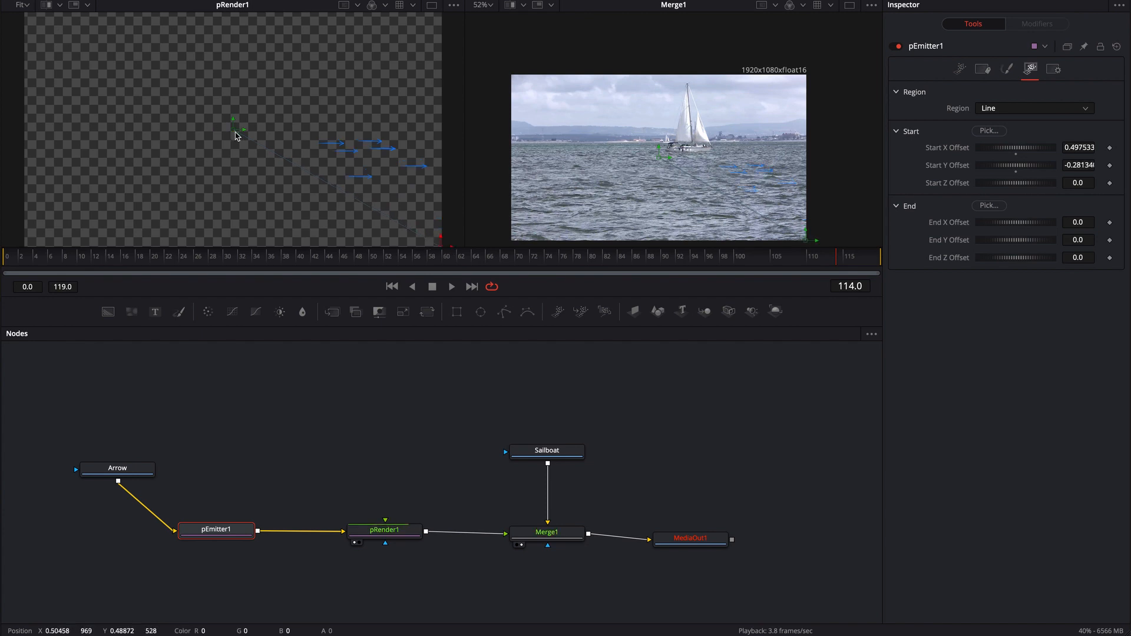
Move the emitter line's end point to about X 0.498, Y 0.280 and raise its start point to about Y 0.053.
drag(236, 133, 443, 15)
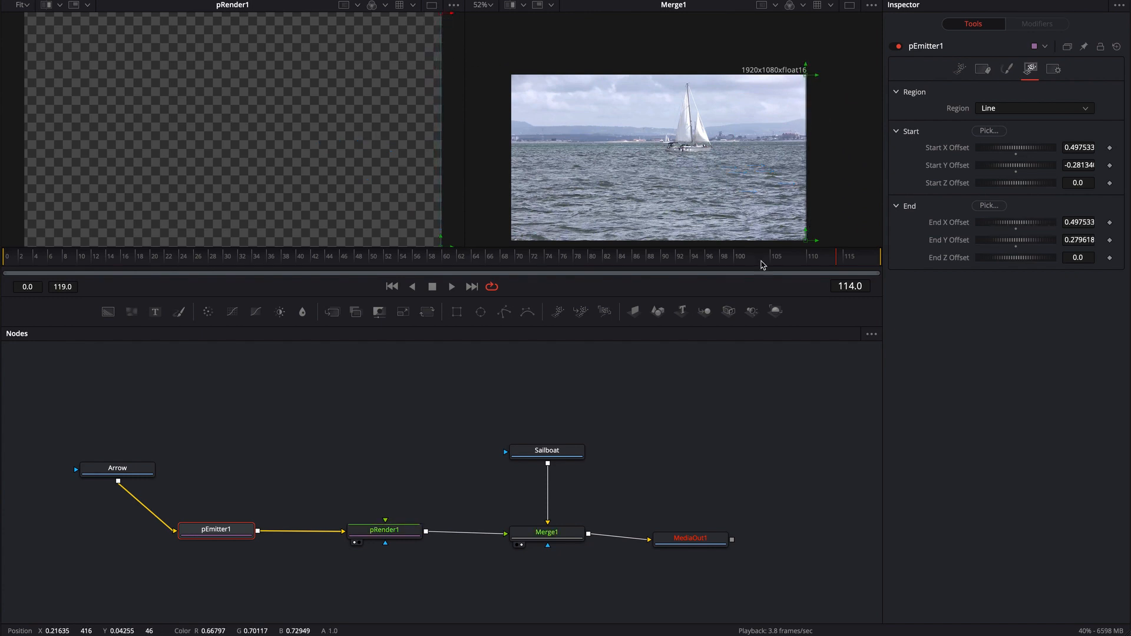
drag(807, 244, 806, 142)
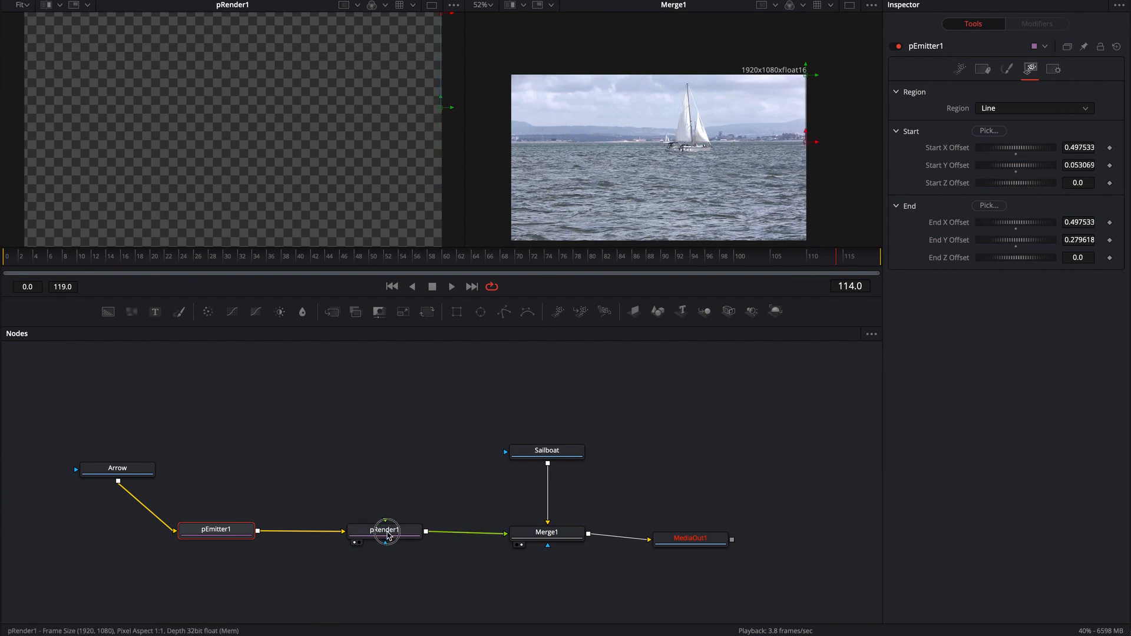
click(387, 536)
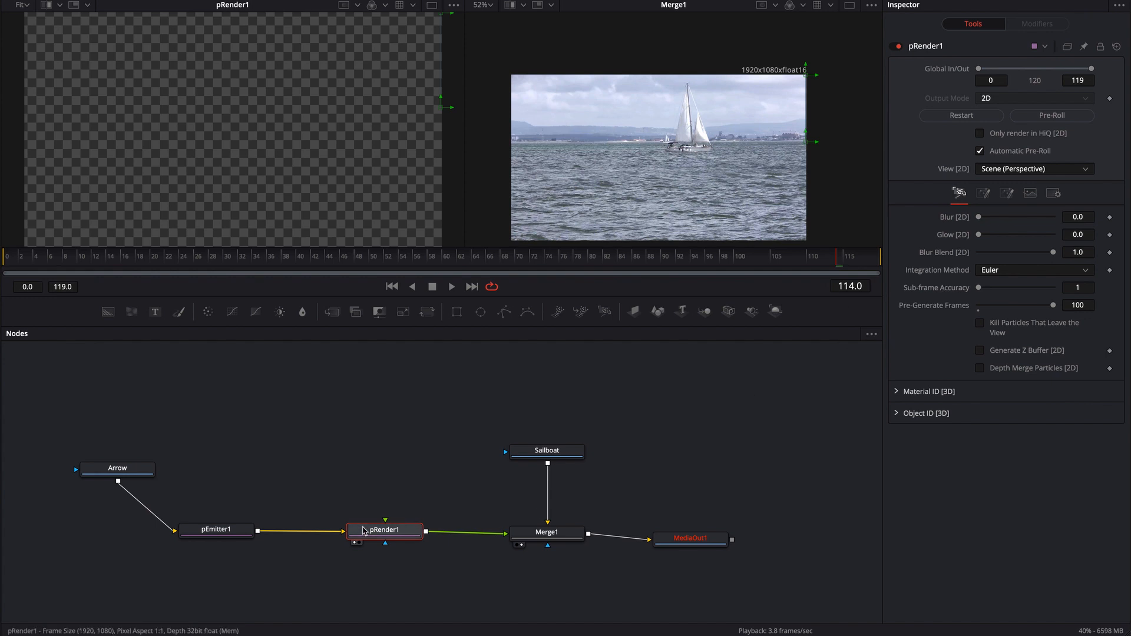
Set pEmitter1's velocity Angle to 180 and preview the arrows travelling across the sailboat clip.
click(217, 530)
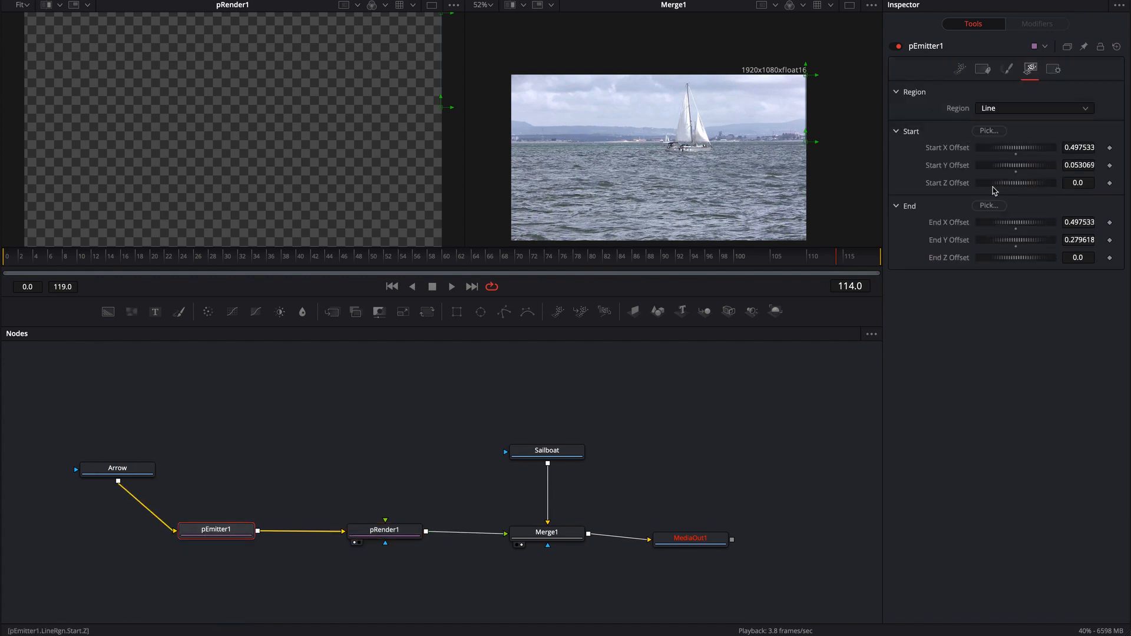
click(960, 68)
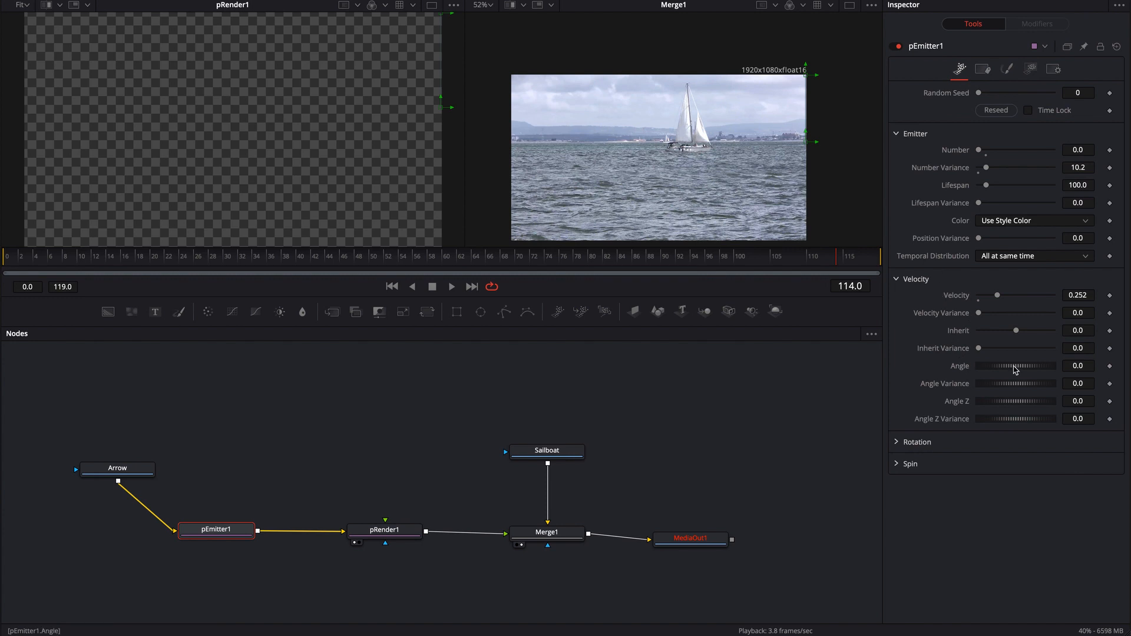
drag(230, 264, 416, 267)
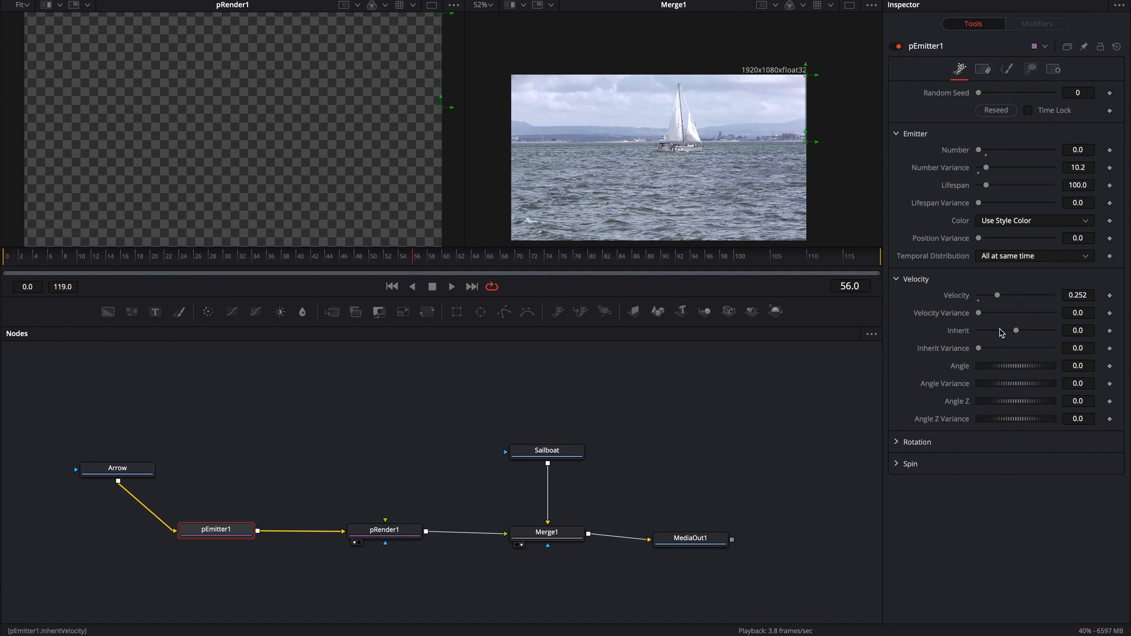
drag(1026, 370, 1003, 370)
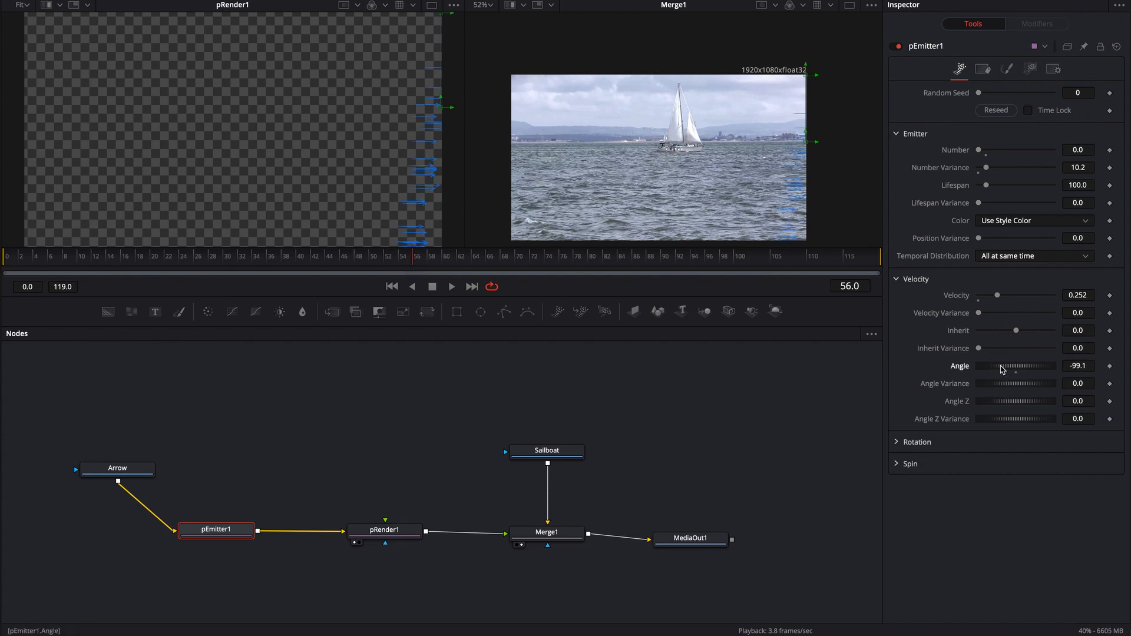
key(space)
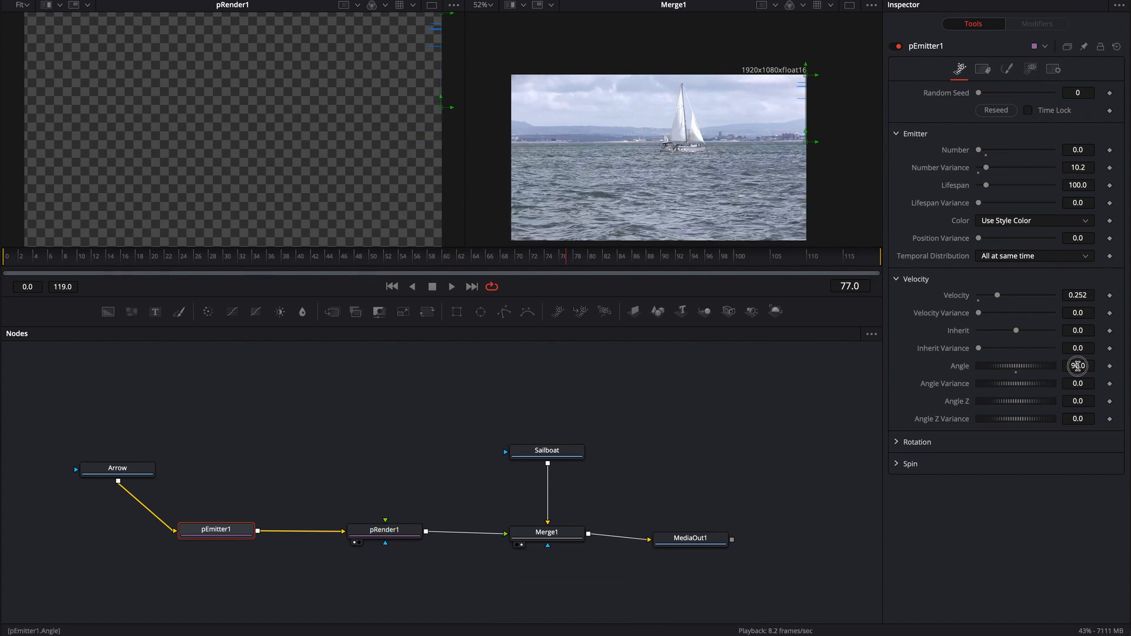
click(1077, 366)
text(180)
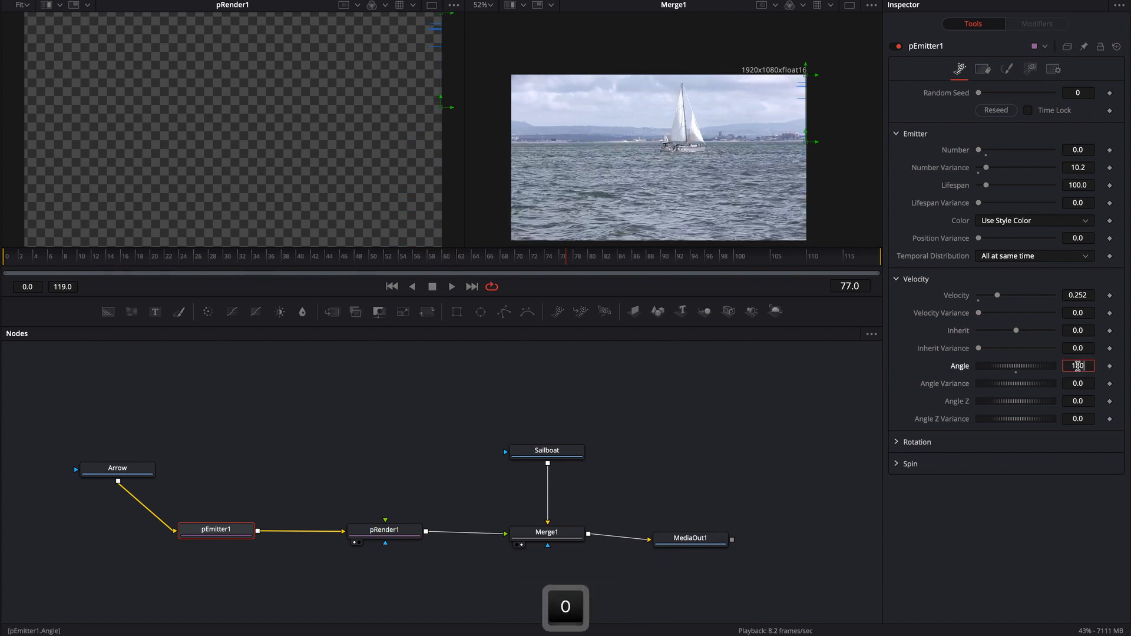
key(Return)
key(space)
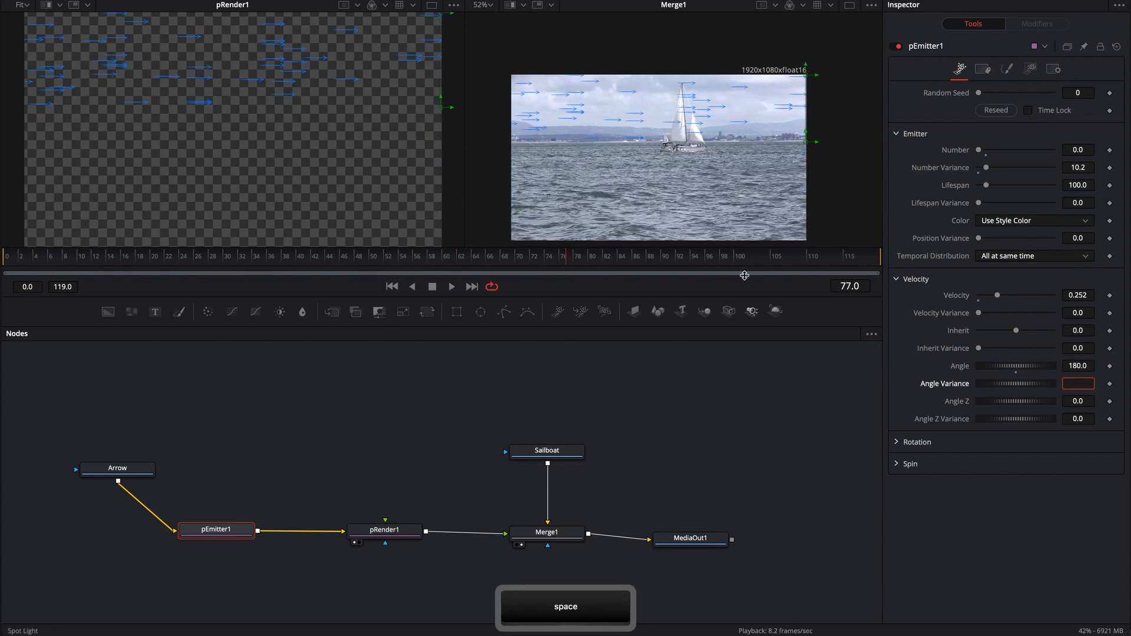
key(space)
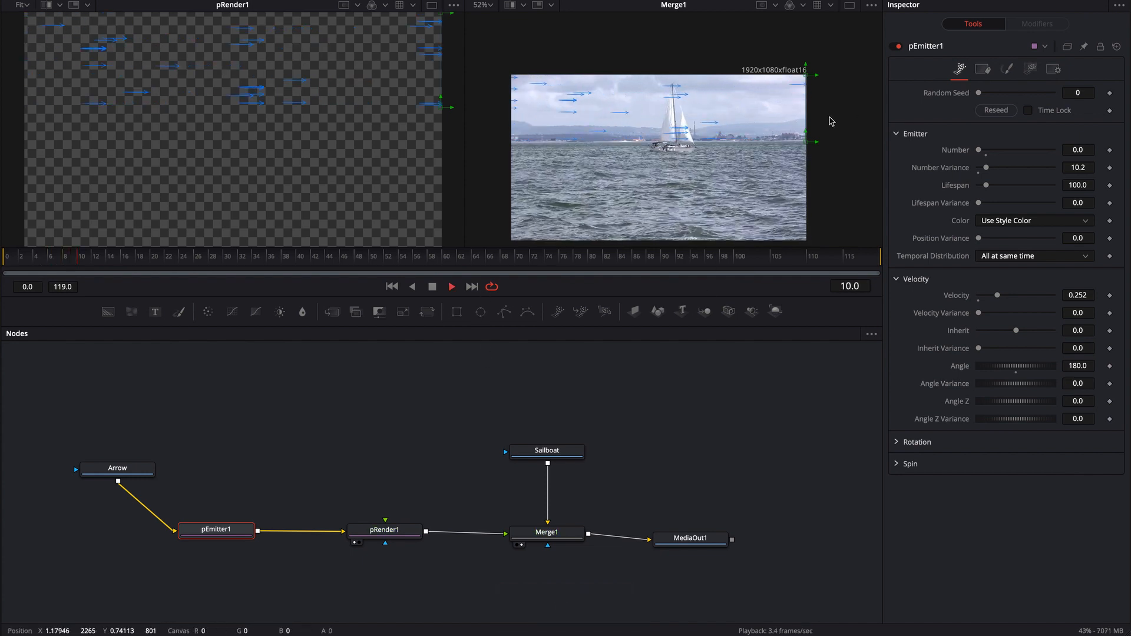
key(space)
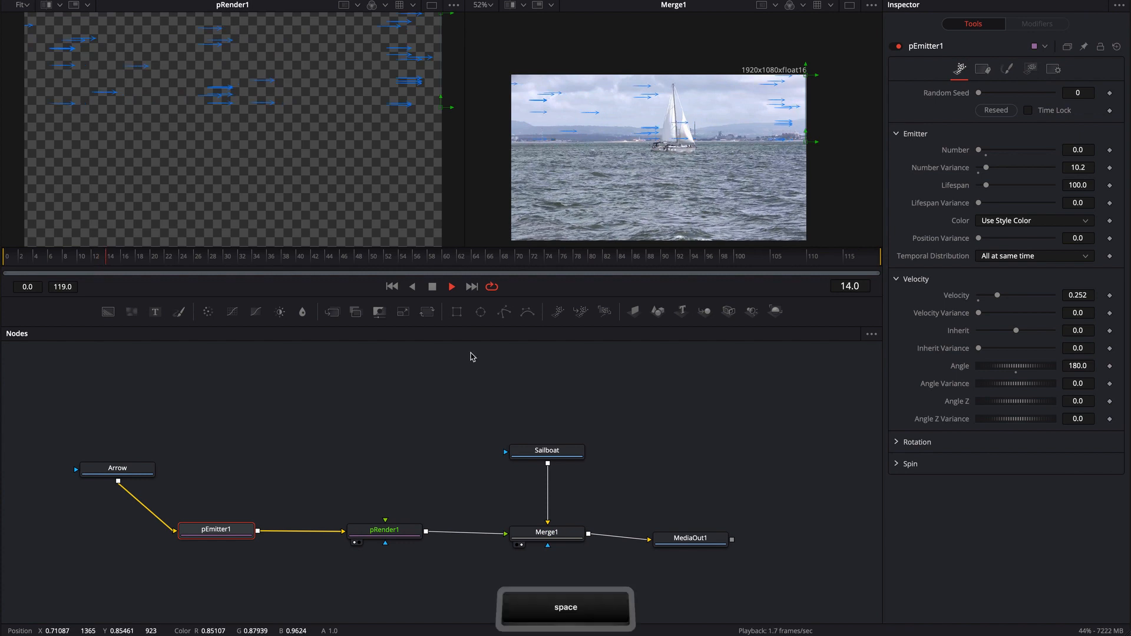
Align the Arrow node with pEmitter1, insert a horizontally flipping Transform node after it, and preview the result.
drag(316, 459, 449, 457)
drag(260, 463, 142, 519)
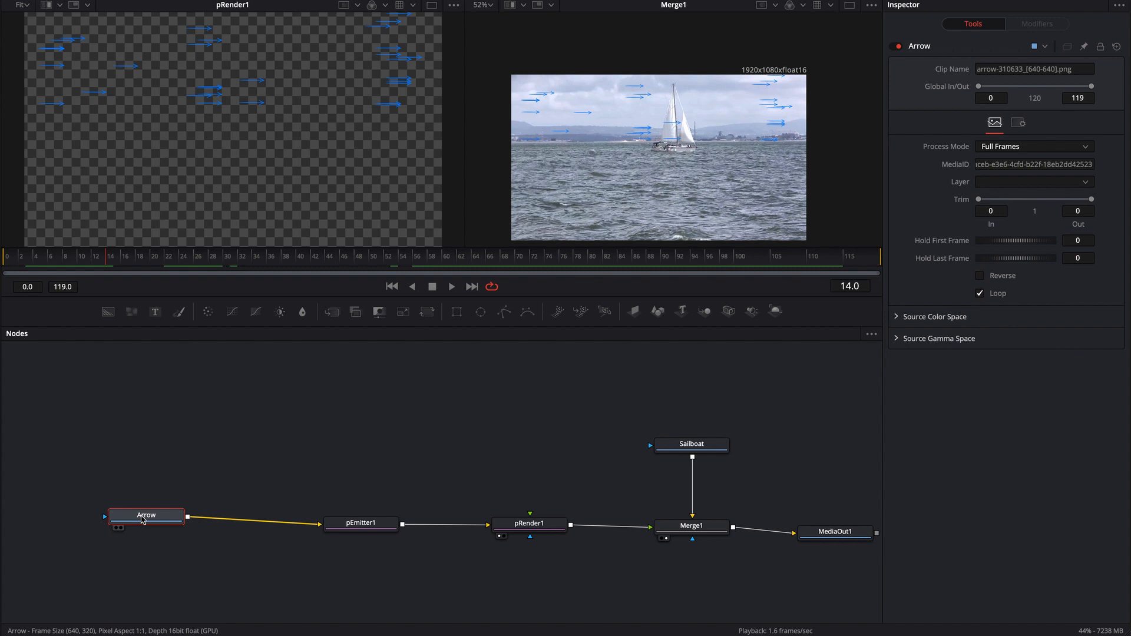
key(shift+space)
text(xf)
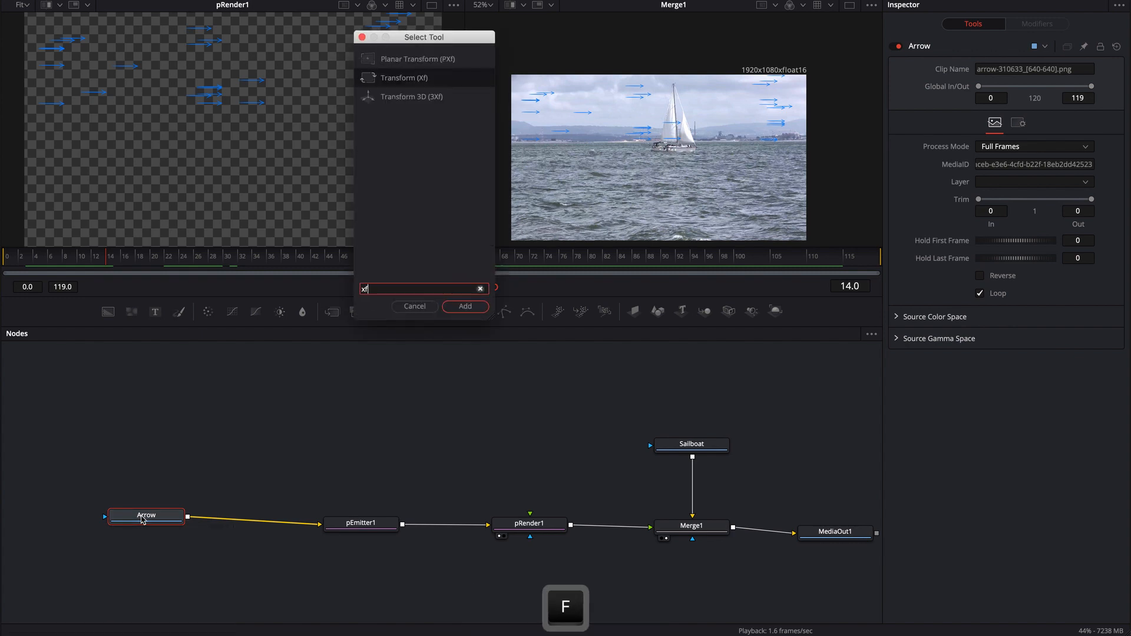
key(Return)
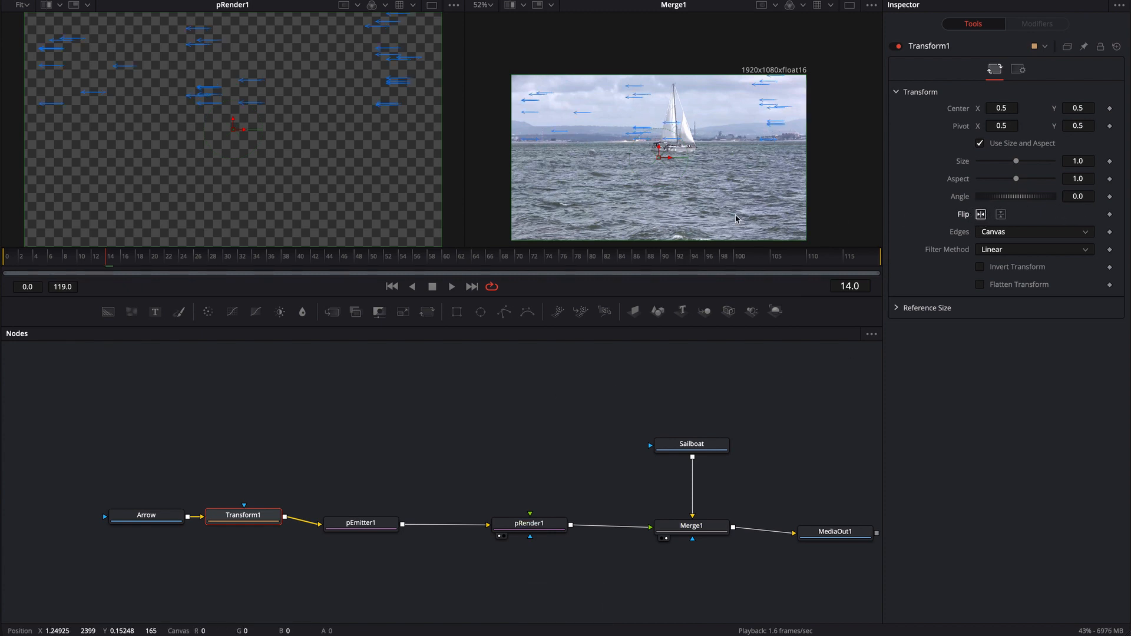
key(space)
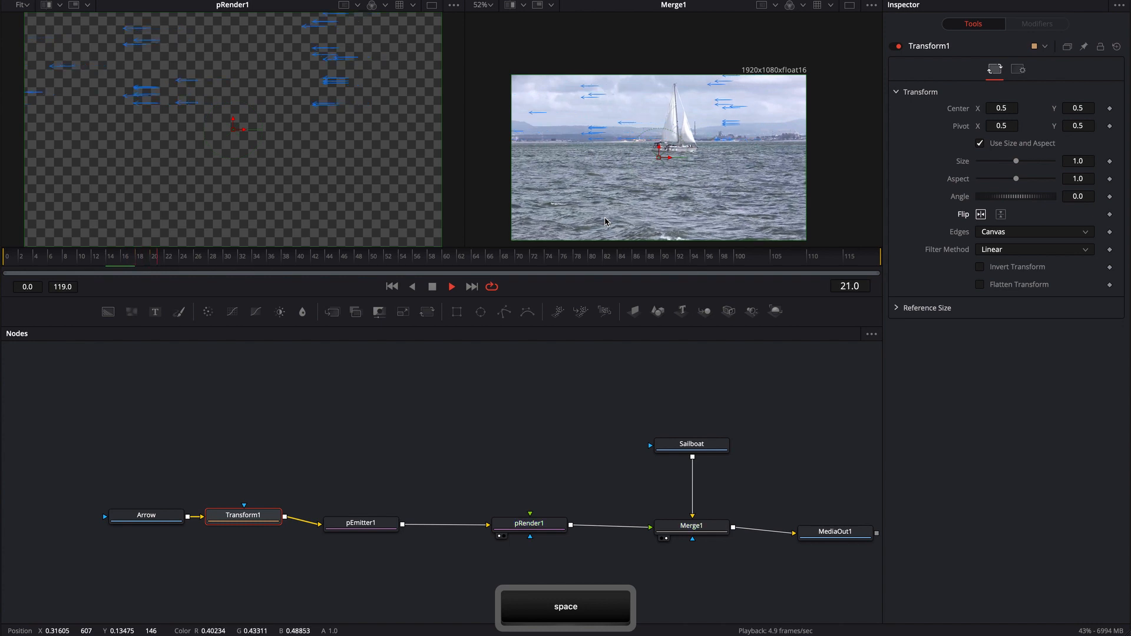
key(space)
View Transform1 beside Merge1, space it away from Arrow, and insert a Resize node between Arrow and Transform1.
click(207, 518)
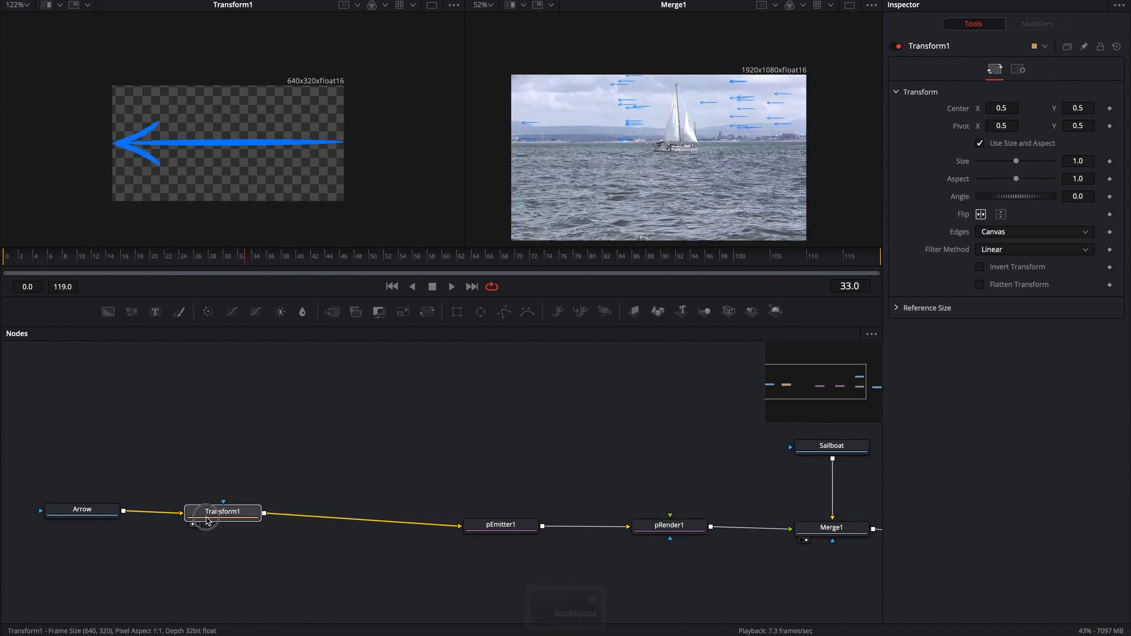
drag(206, 519, 275, 519)
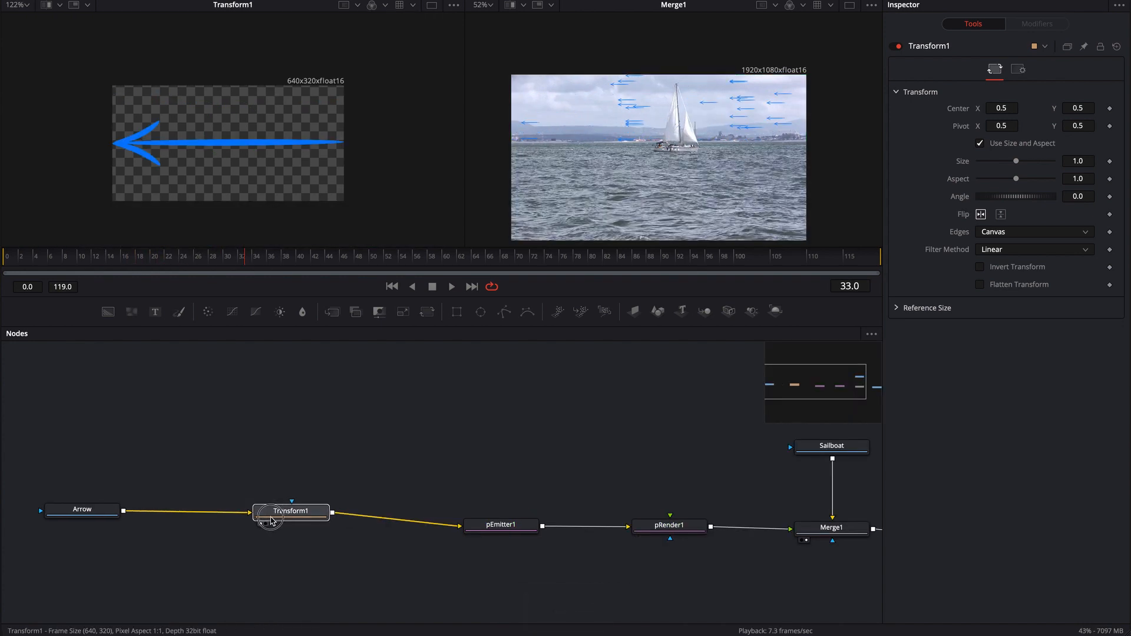
click(100, 516)
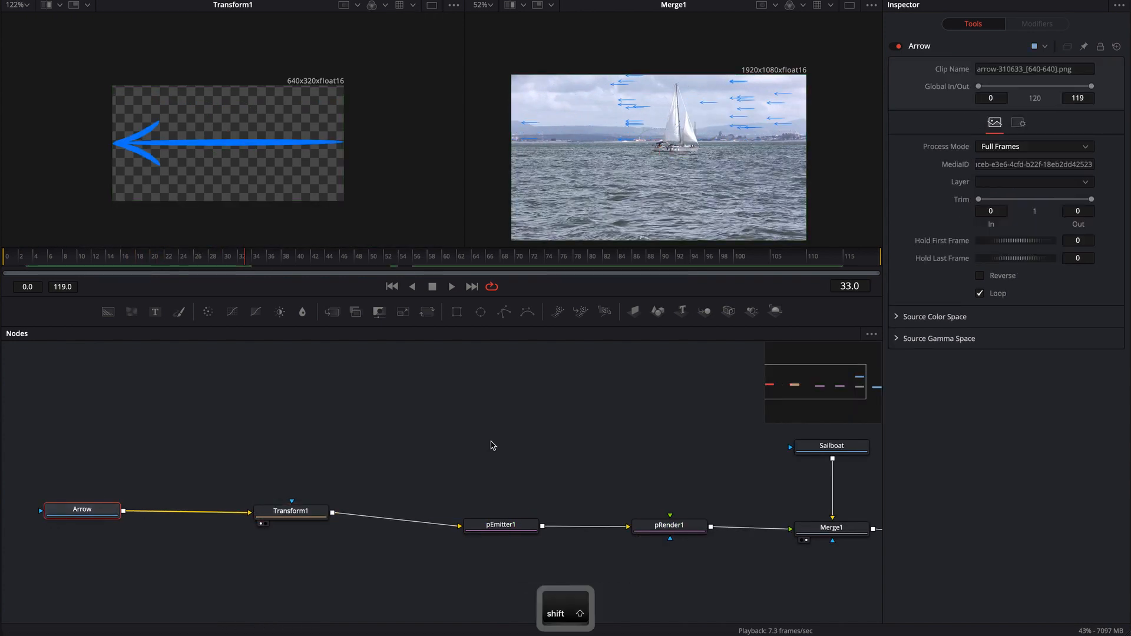
key(shift+space)
text(res)
key(Return)
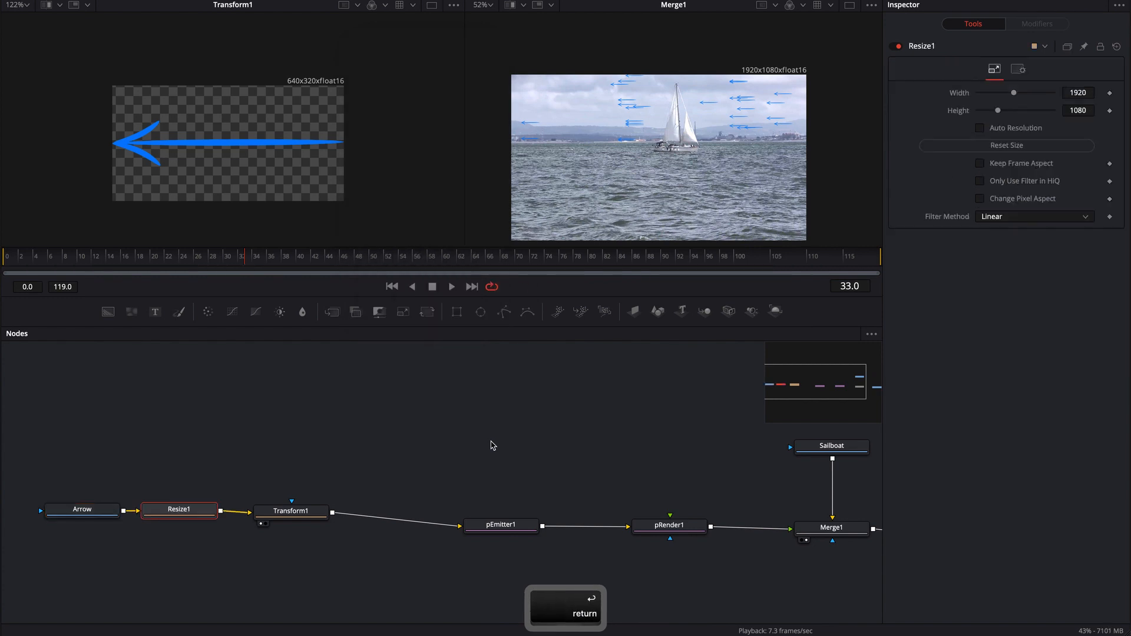
scroll(323, 183, down, 2)
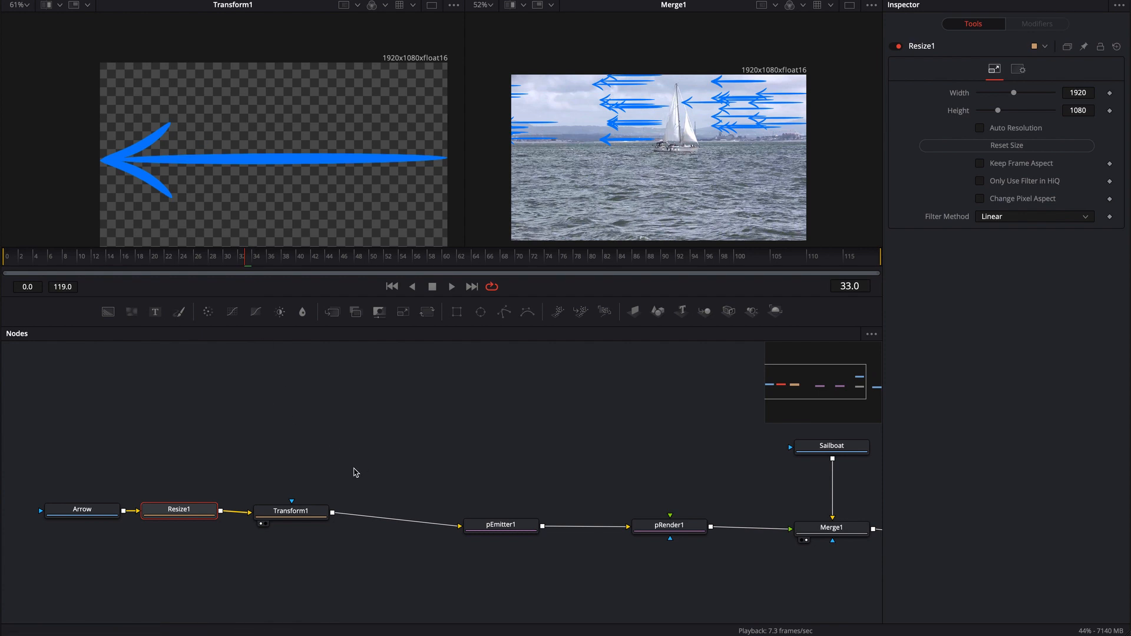
Reduce Transform1's uniform Size to 0.5.
click(295, 511)
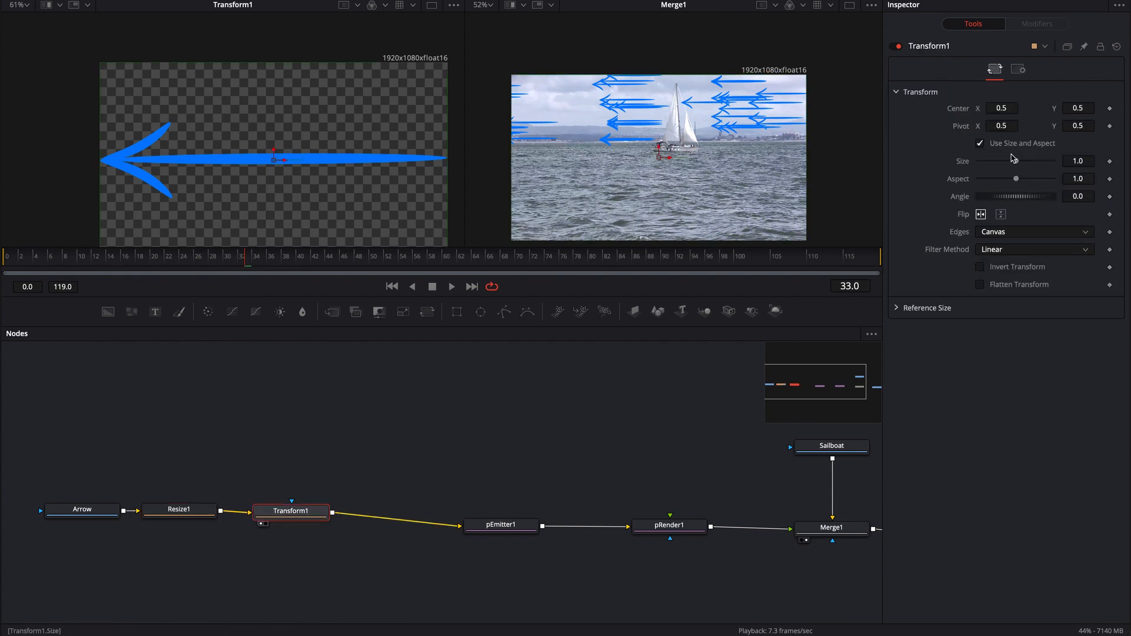
drag(1017, 162, 1006, 163)
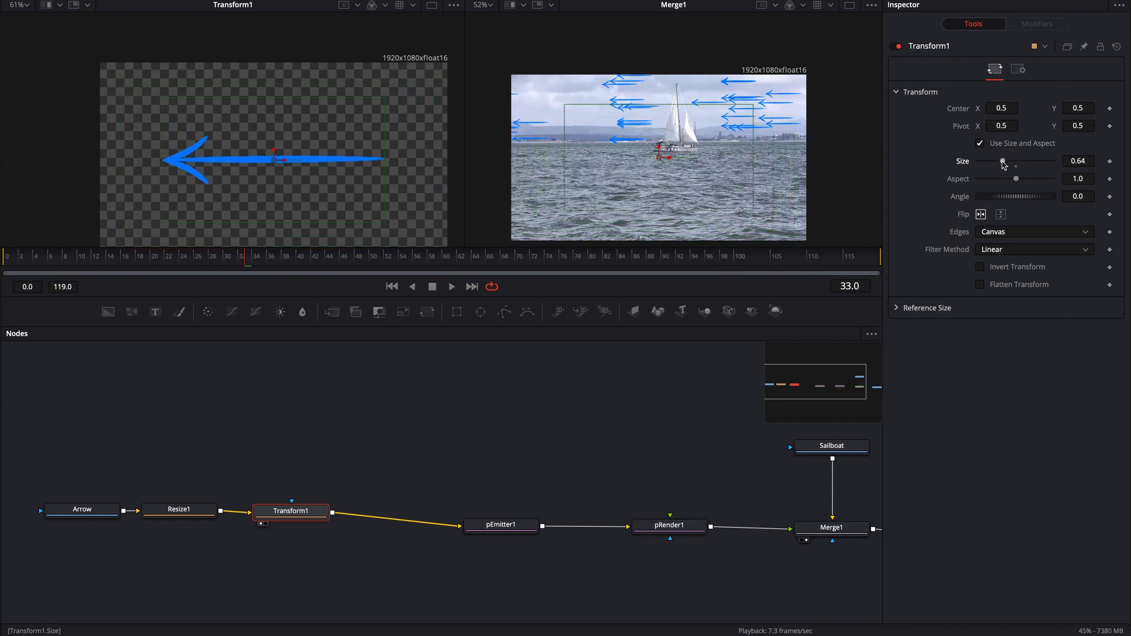
click(384, 424)
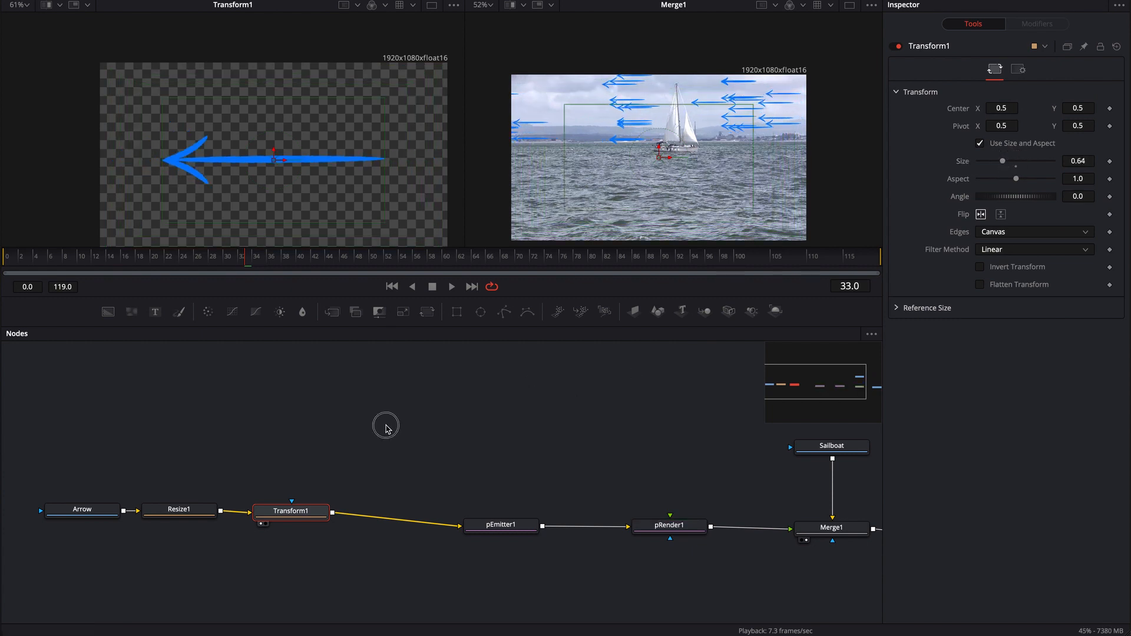
drag(1002, 160, 997, 161)
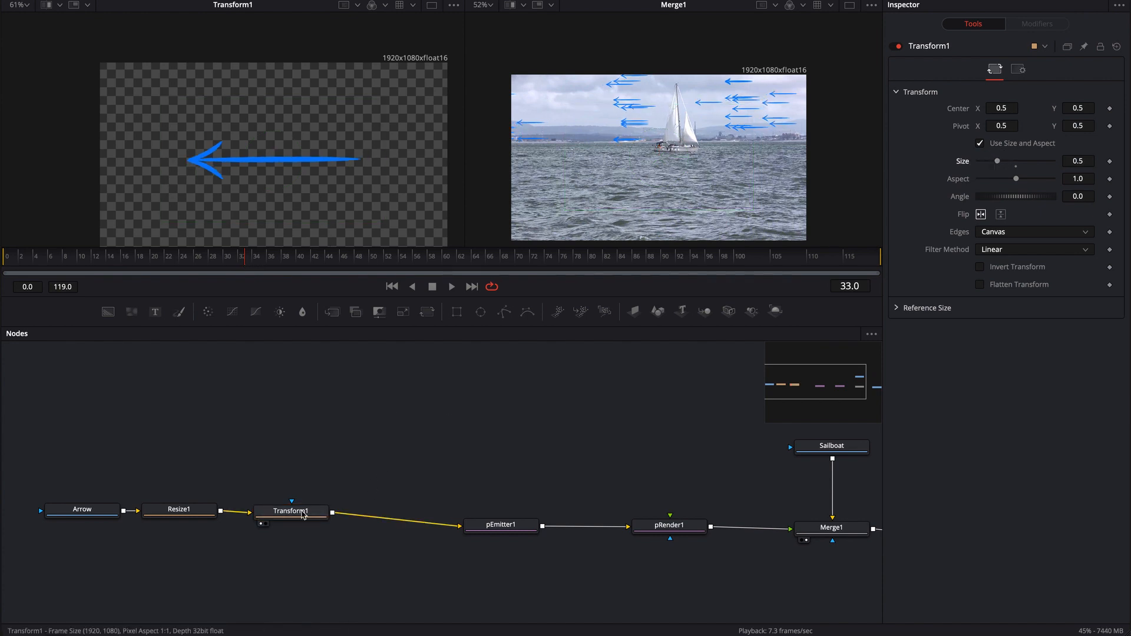
Turn off Use Size and Aspect on Transform1 and set X Size to 0.45 and Y Size to 0.55.
click(291, 511)
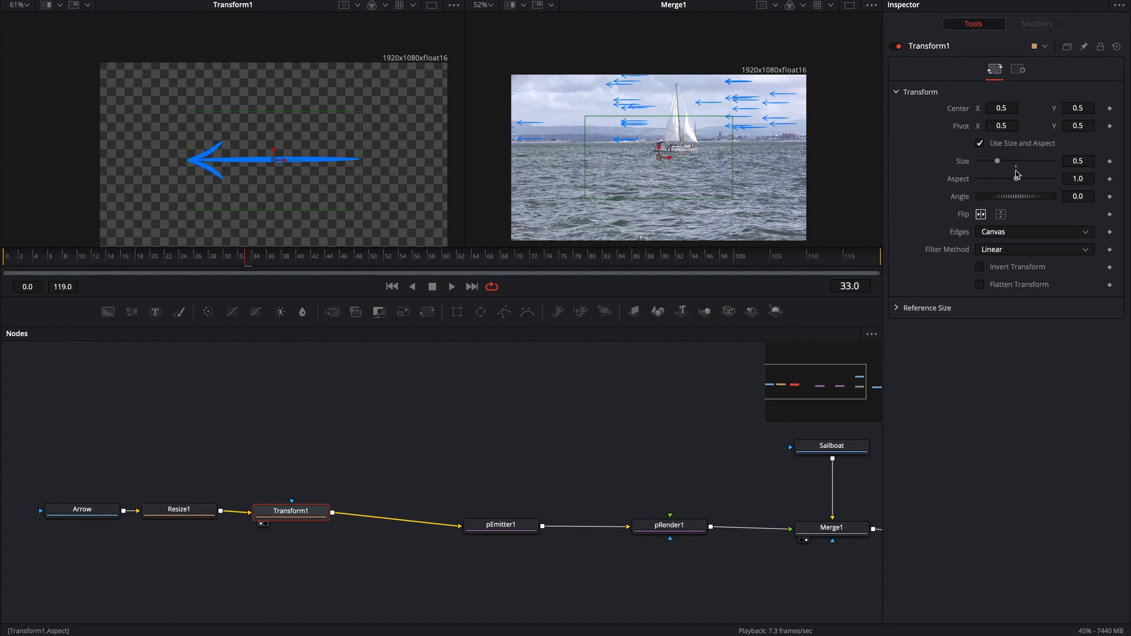
click(980, 143)
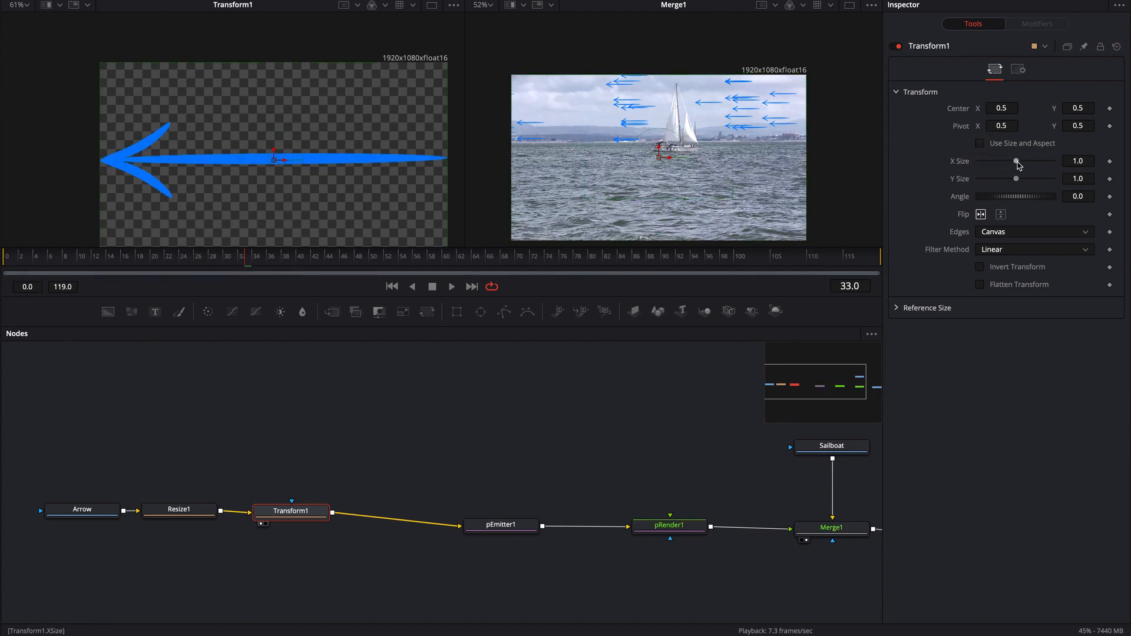
drag(1017, 162, 1000, 180)
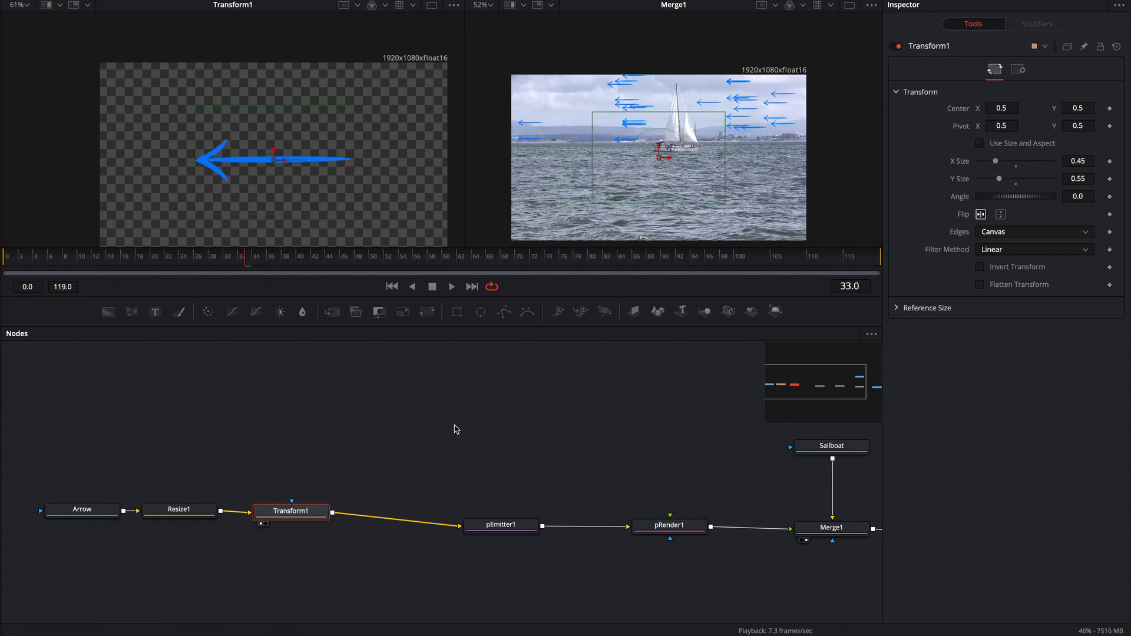
Move the Arrow, Resize1 and Transform1 nodes together into line with pEmitter1, leaving a gap before the emitter.
drag(416, 429, 412, 425)
drag(328, 426, 512, 422)
drag(514, 574, 135, 460)
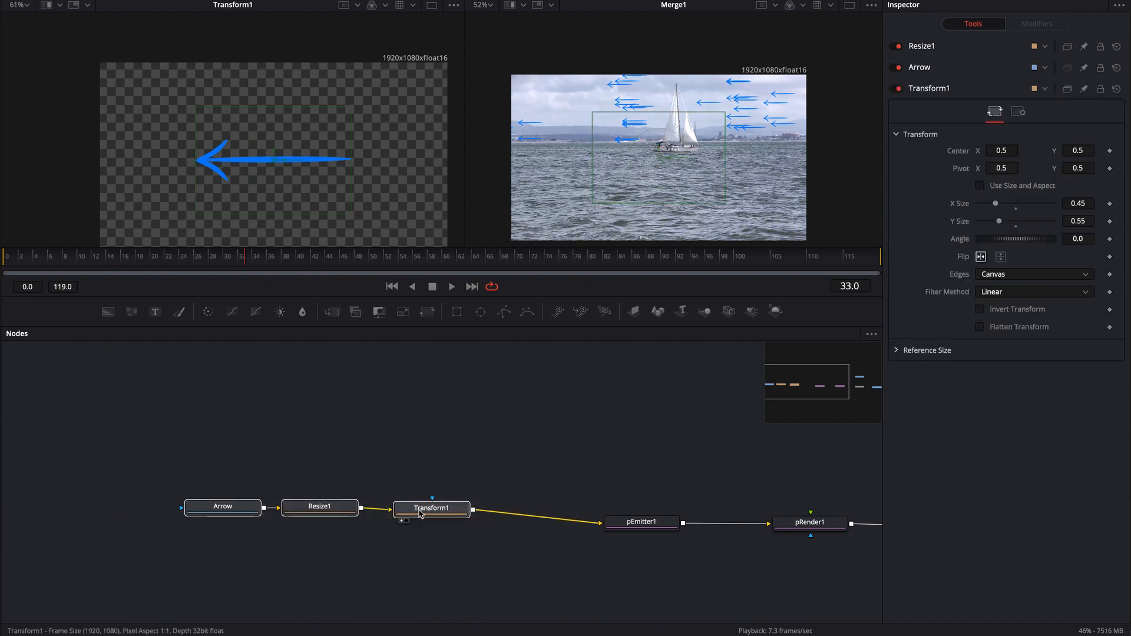
drag(422, 512, 389, 523)
click(502, 431)
drag(520, 427, 478, 427)
drag(566, 421, 467, 416)
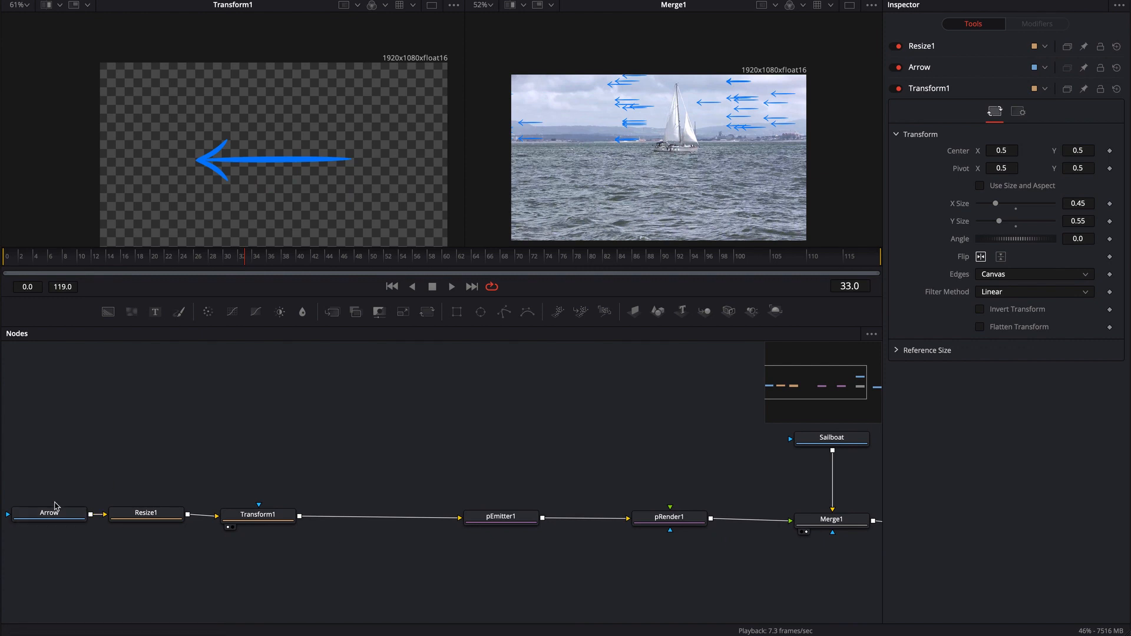
drag(526, 465, 601, 458)
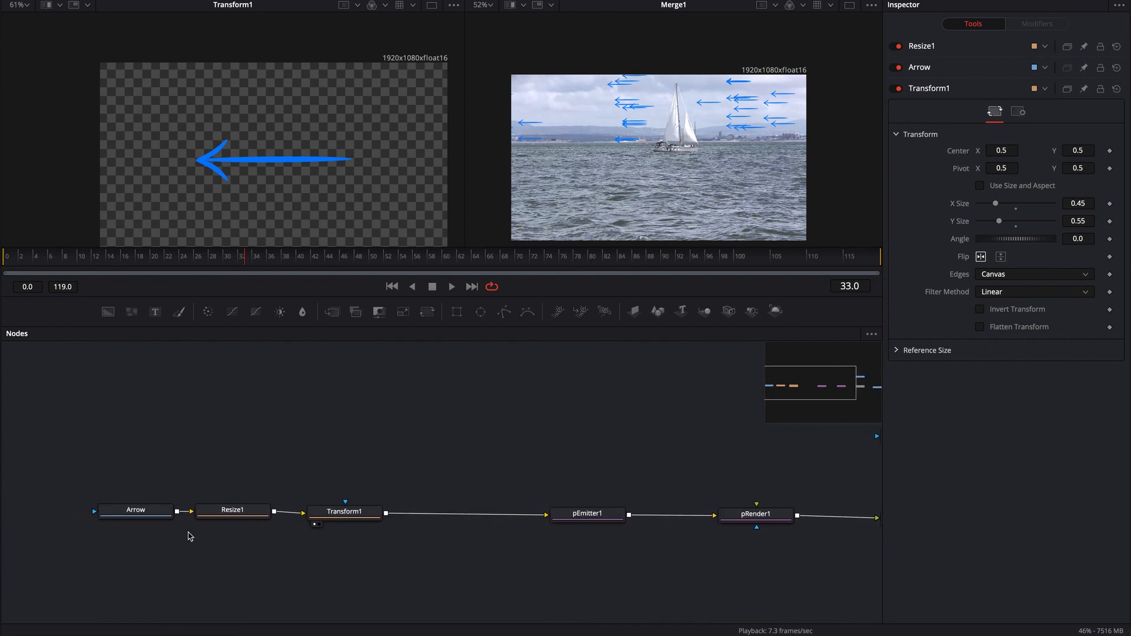
drag(509, 459, 492, 457)
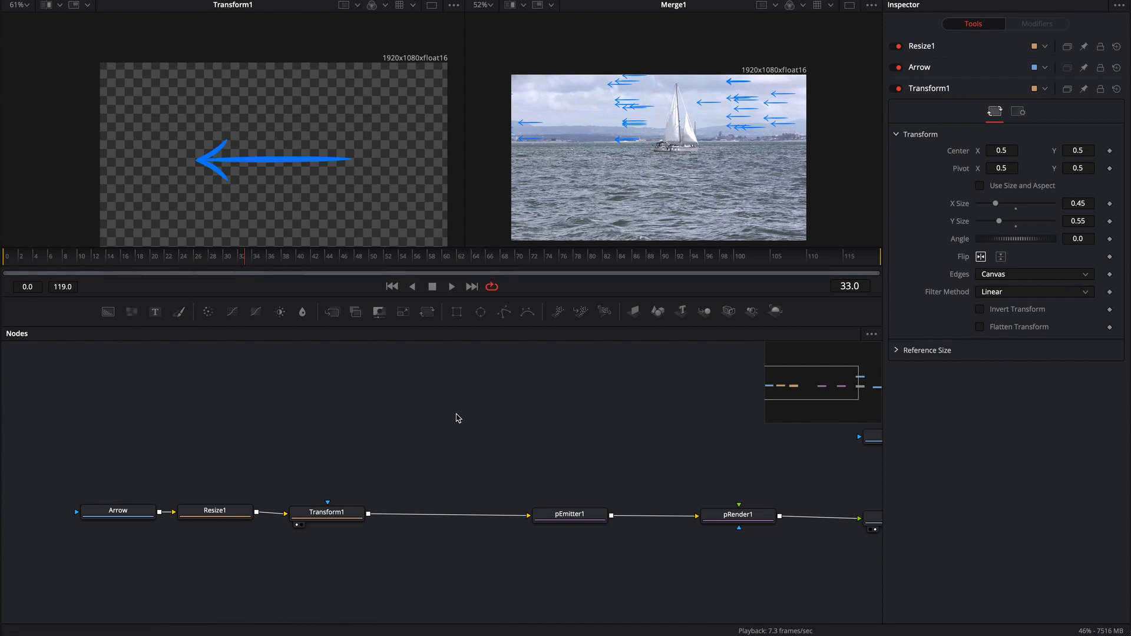
Insert a CBAlphaGlow node between Transform1 and pEmitter1.
click(326, 512)
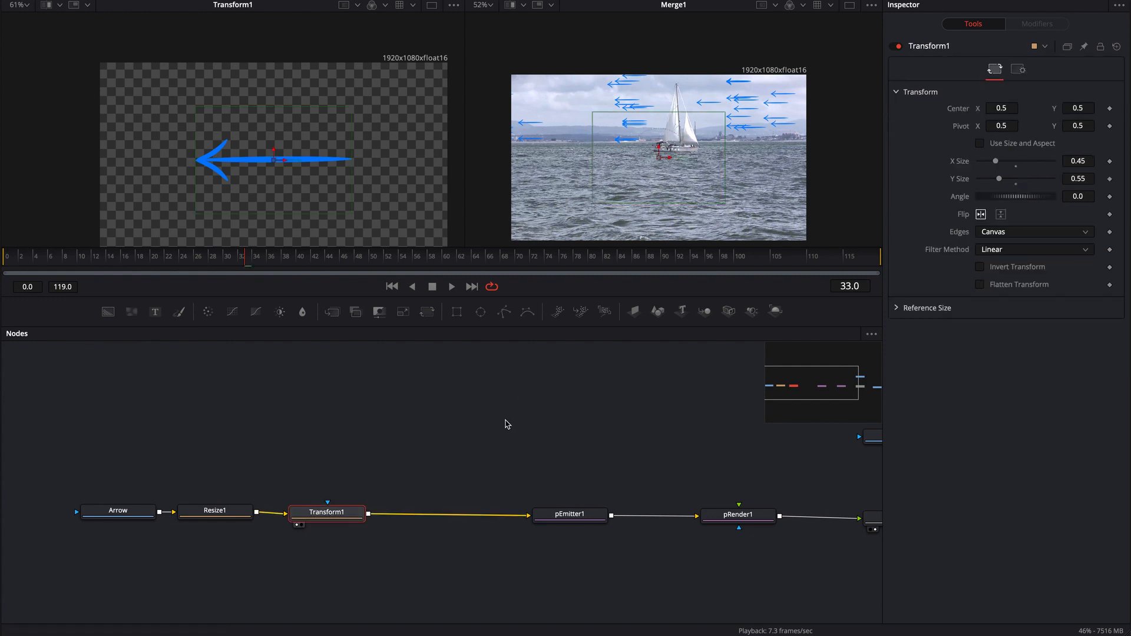
key(shift+space)
text(res)
text(cba)
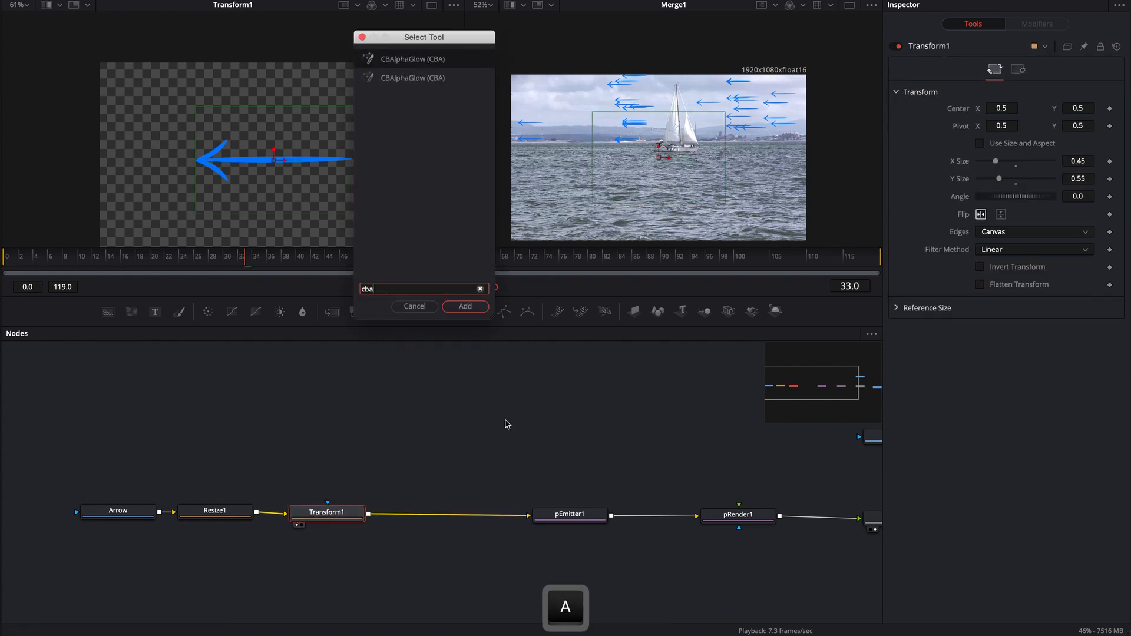
key(Return)
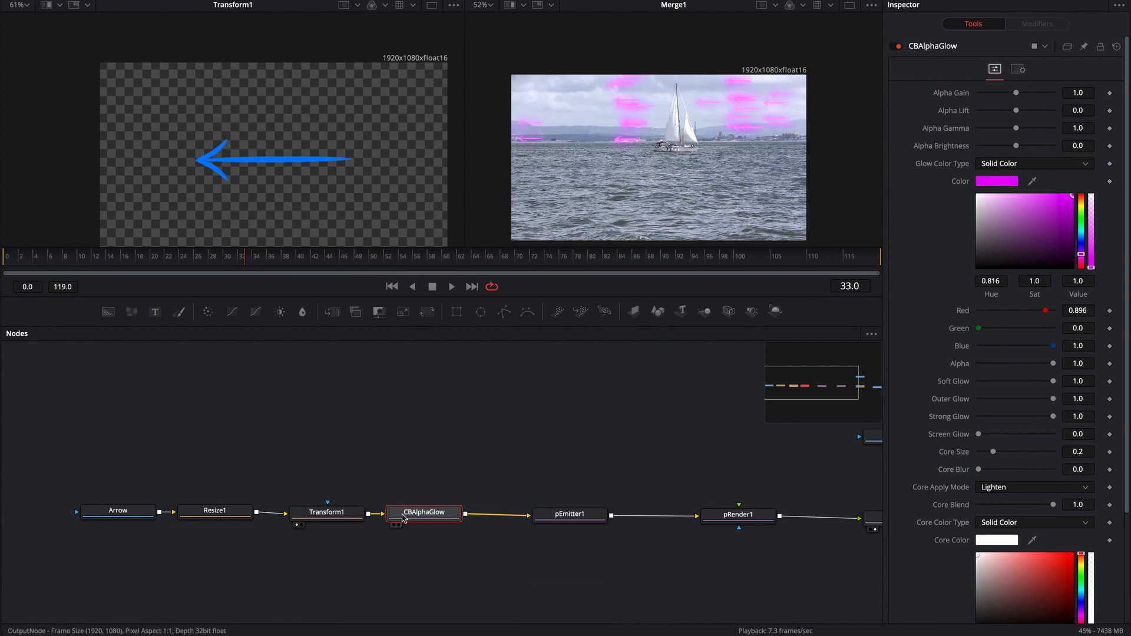
Shift the CBAlphaGlow glow color to orange with a hue of 0.104.
drag(1081, 229, 1081, 218)
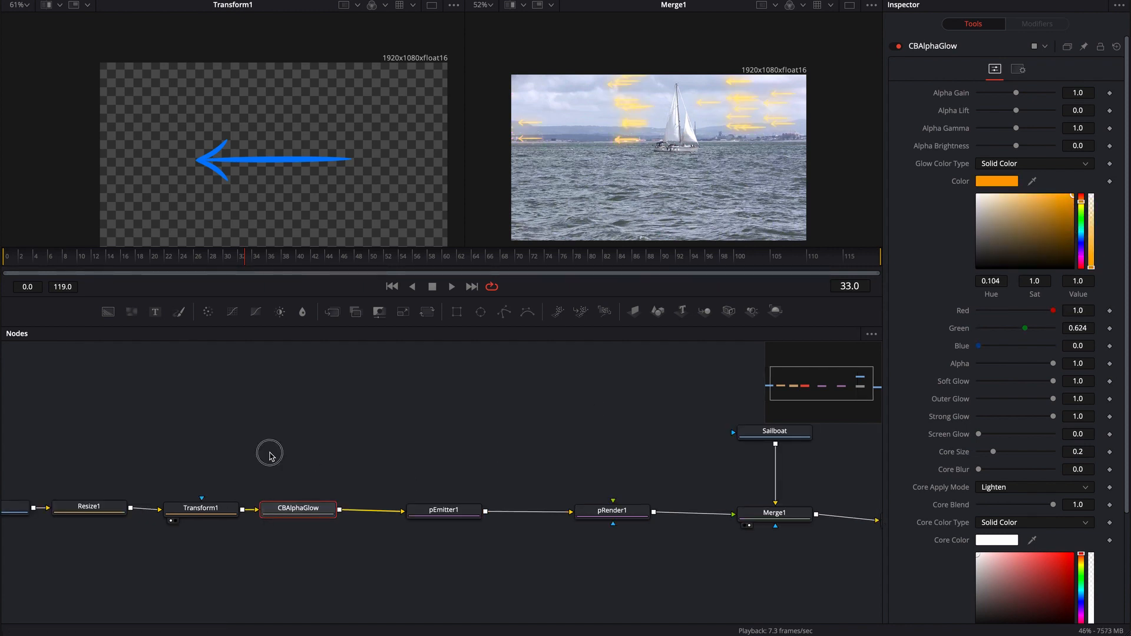
Delete the CBAlphaGlow node and connect Transform1's output directly to pEmitter1.
key(BackSpace)
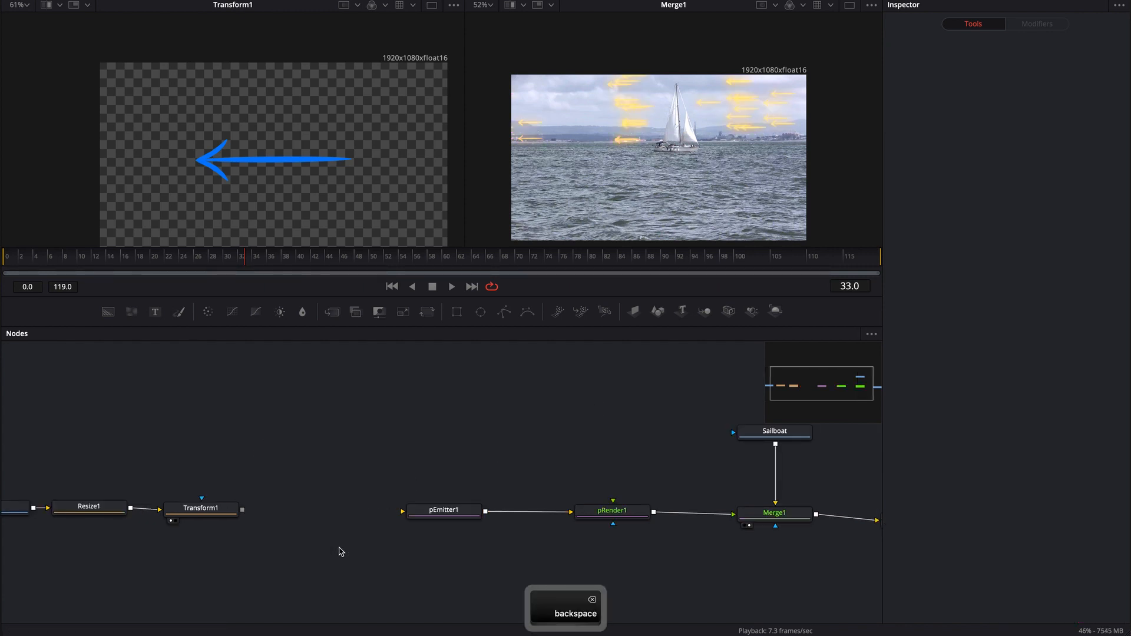
drag(242, 509, 403, 510)
Lower pEmitter1's Velocity to 0.102 and its Number Variance to 3.1.
click(285, 527)
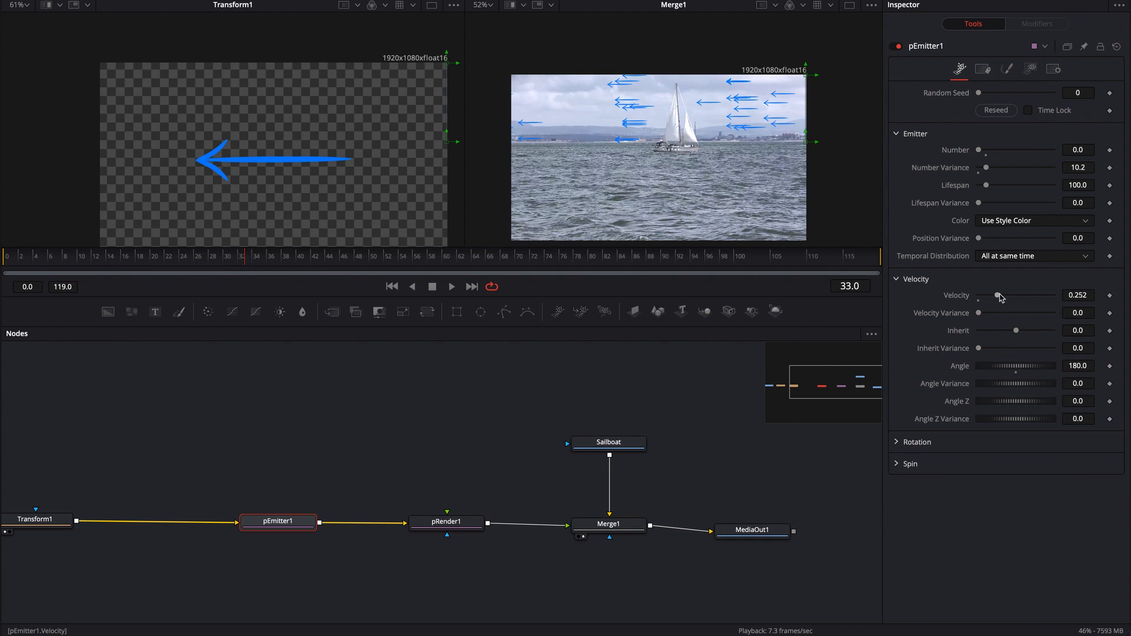
mouse_move(1000, 298)
mouse_down()
mouse_move(1017, 295)
mouse_move(989, 297)
mouse_up()
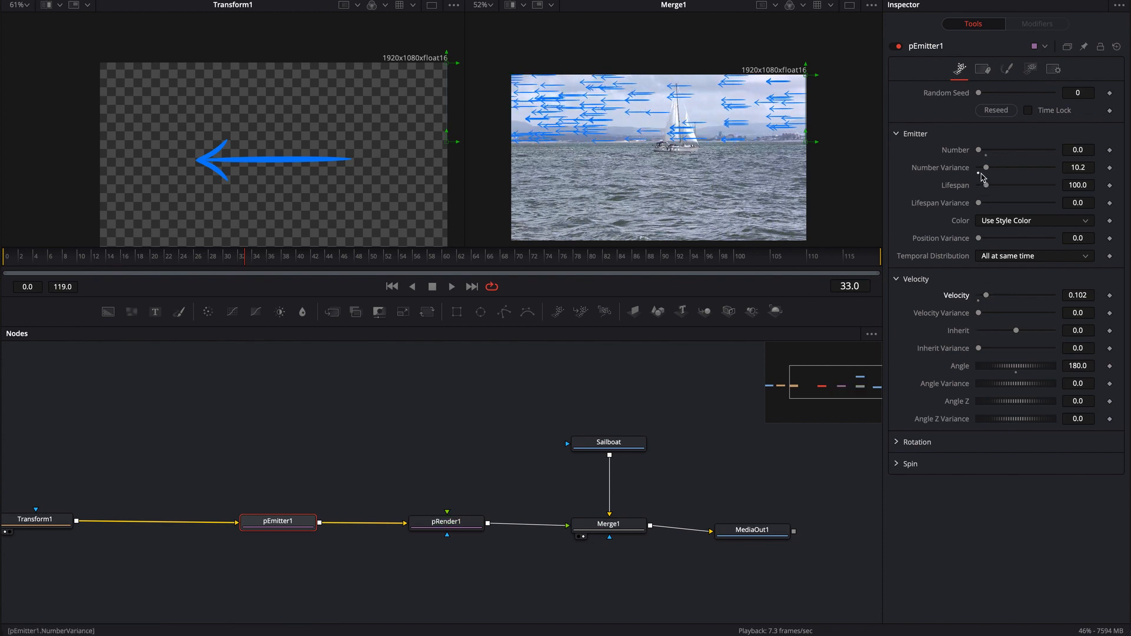
drag(985, 168, 981, 170)
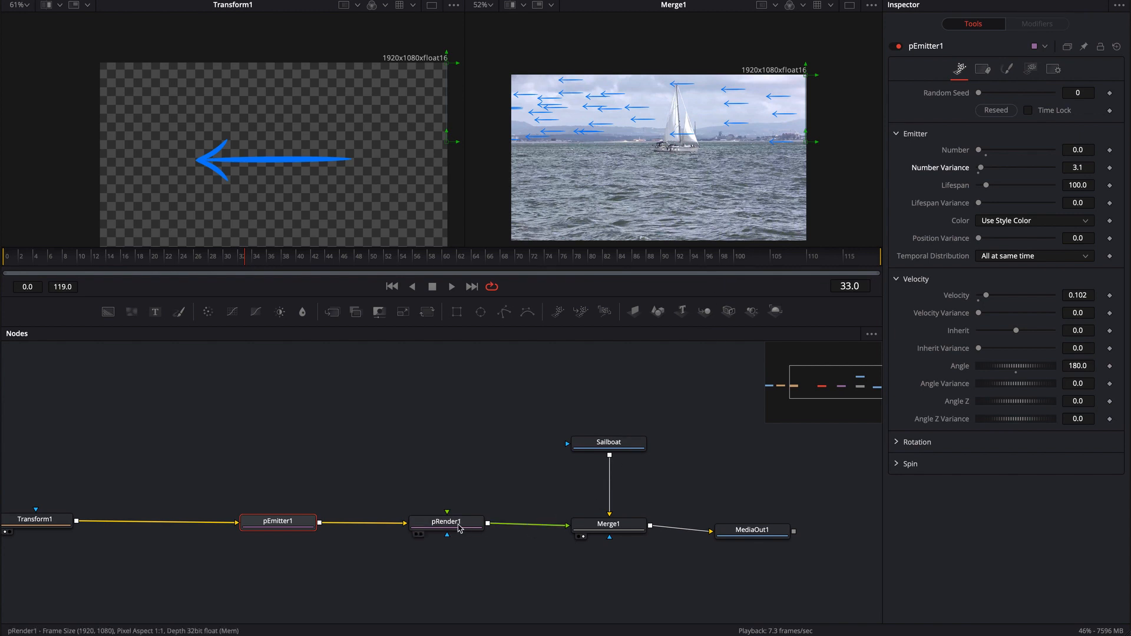
Set pRender1's Pre-Generate Frames to 0 and play the composition from frame 0.
click(446, 522)
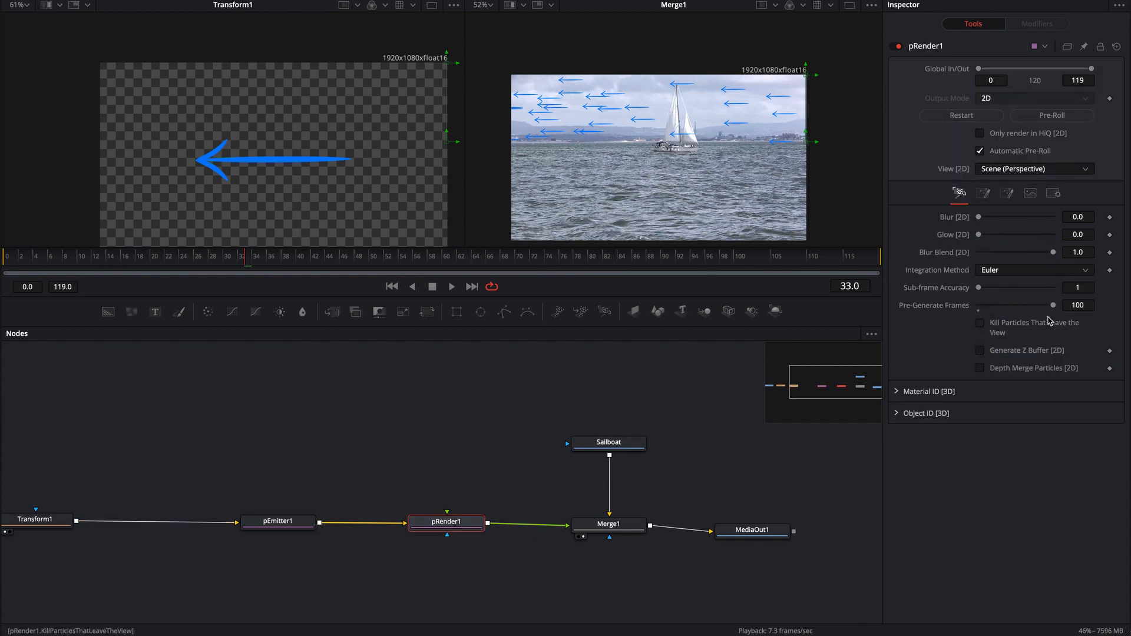
drag(1053, 305, 952, 309)
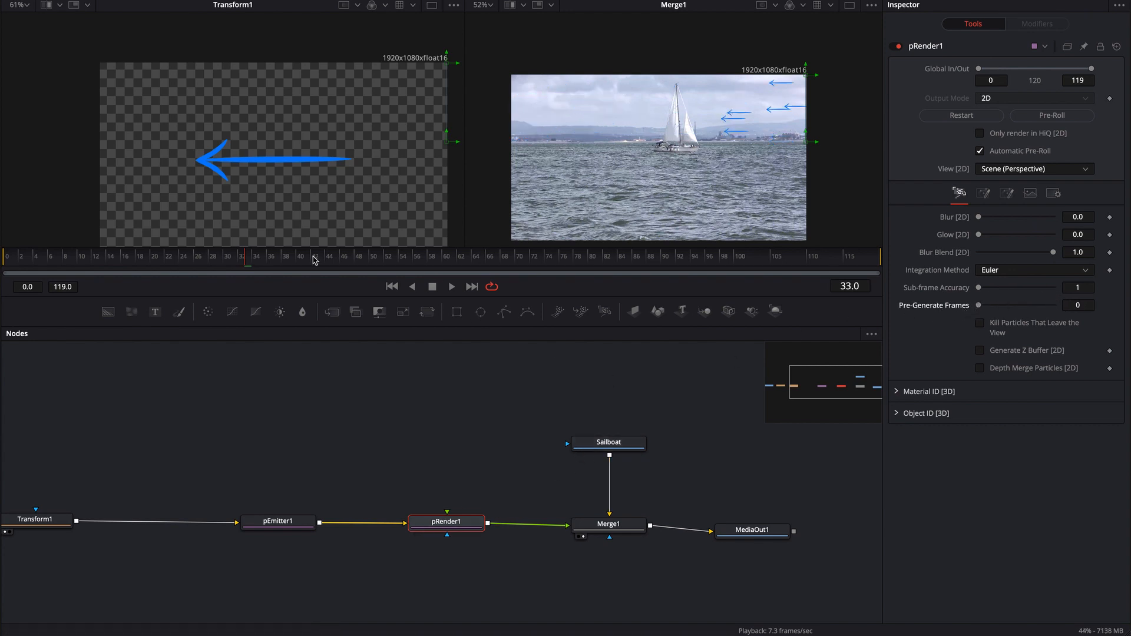
drag(314, 260, 6, 256)
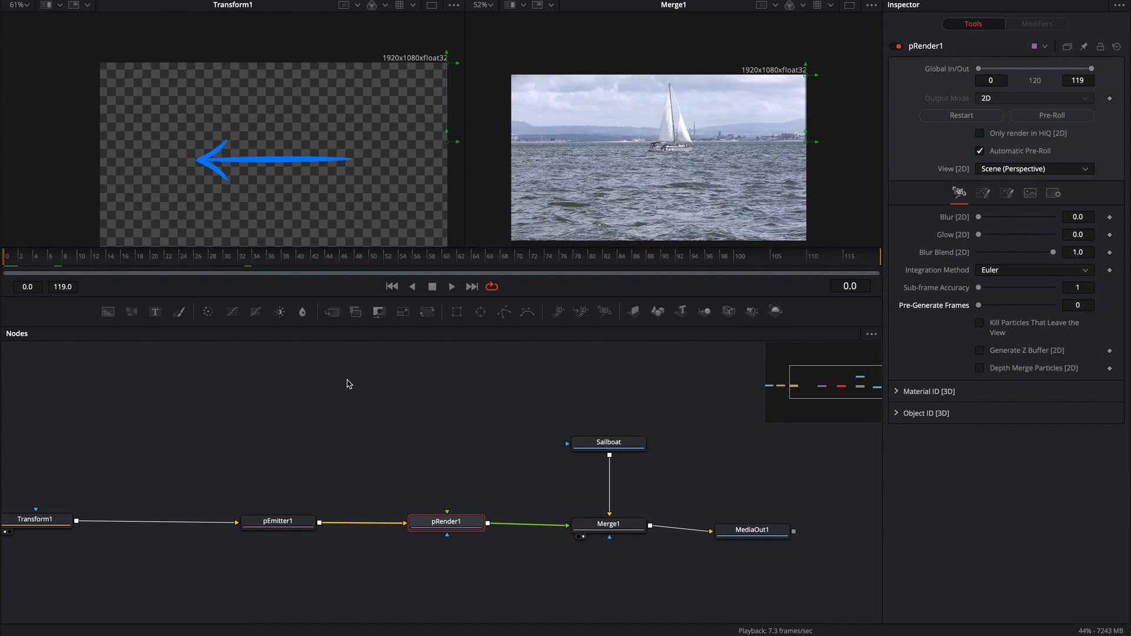
key(space)
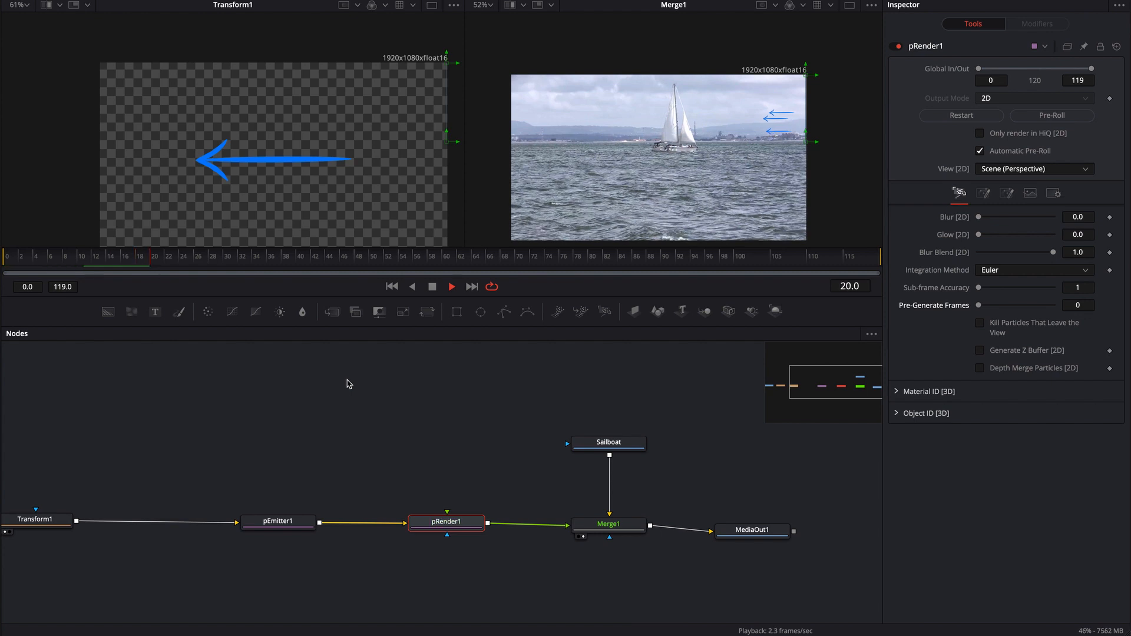
key(space)
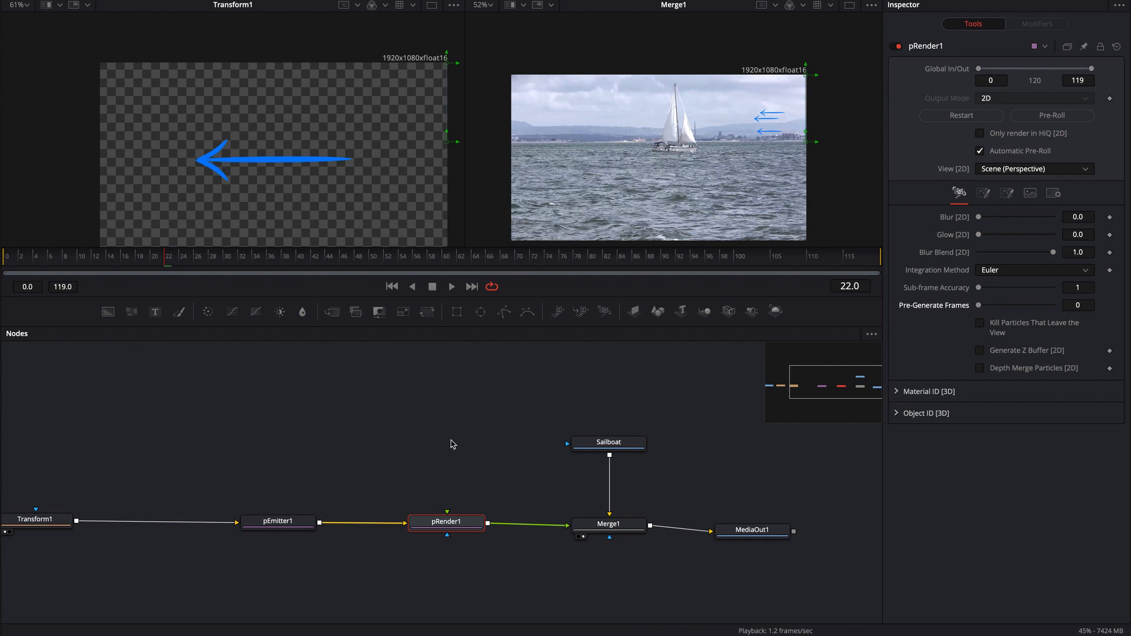
Delete the Arrow, Resize1 and Transform1 nodes that feed pEmitter1.
scroll(453, 445, down, 4)
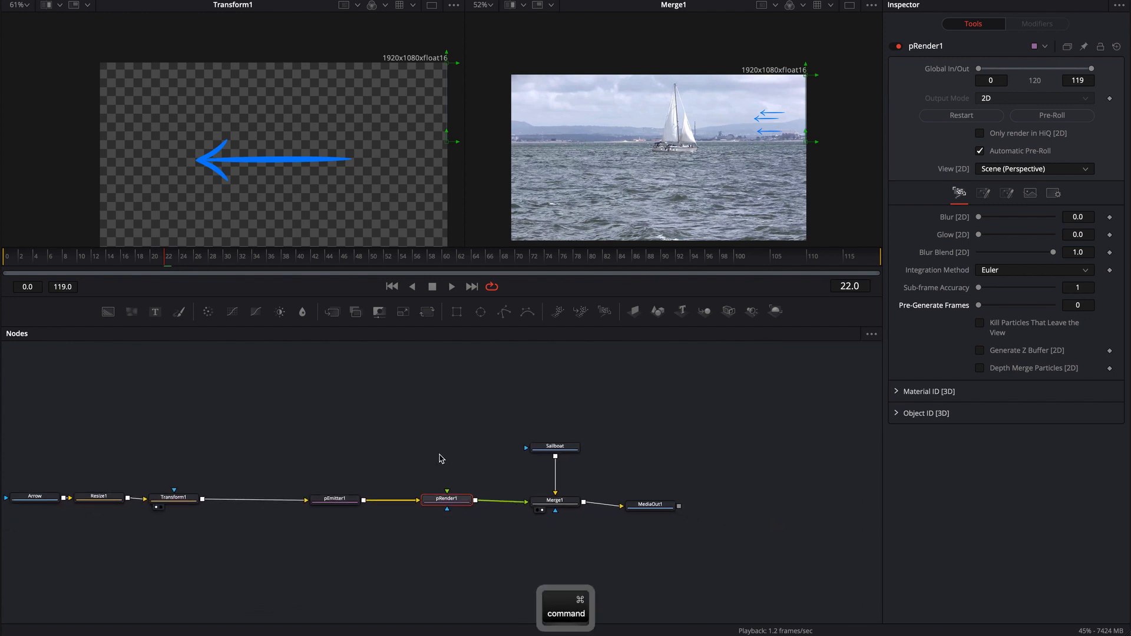
drag(364, 443, 489, 447)
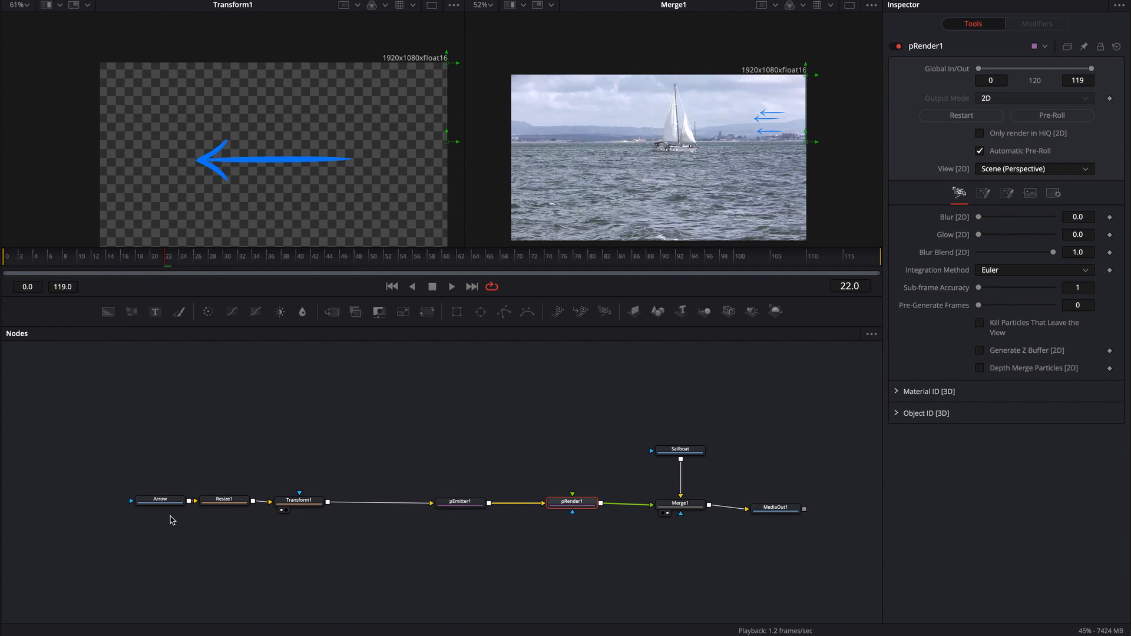
drag(160, 500, 125, 487)
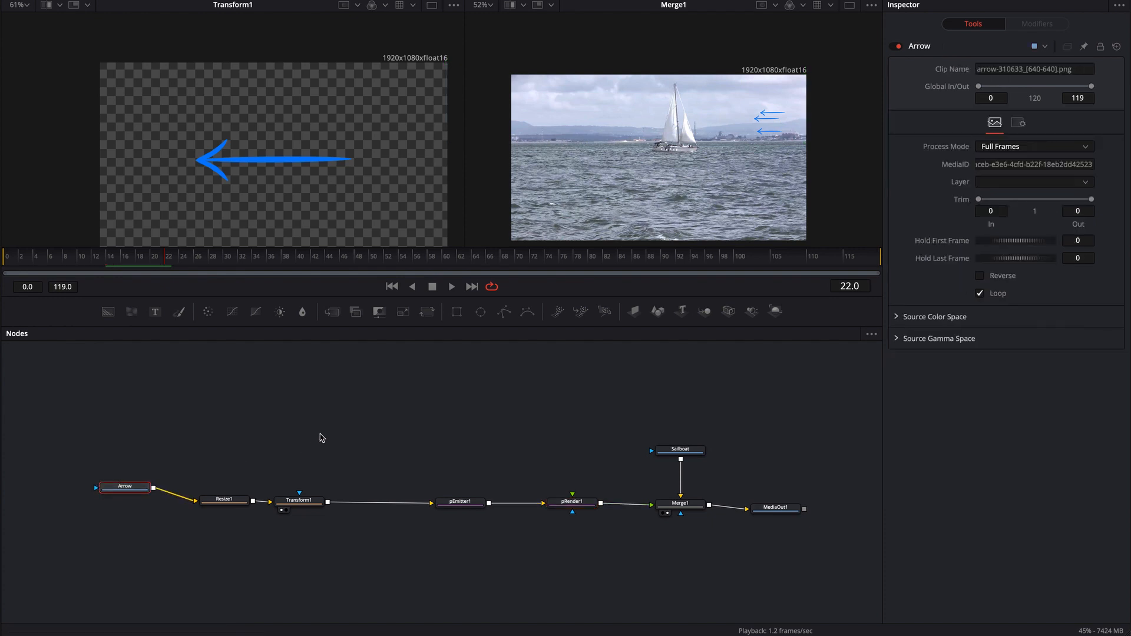
drag(219, 404, 308, 449)
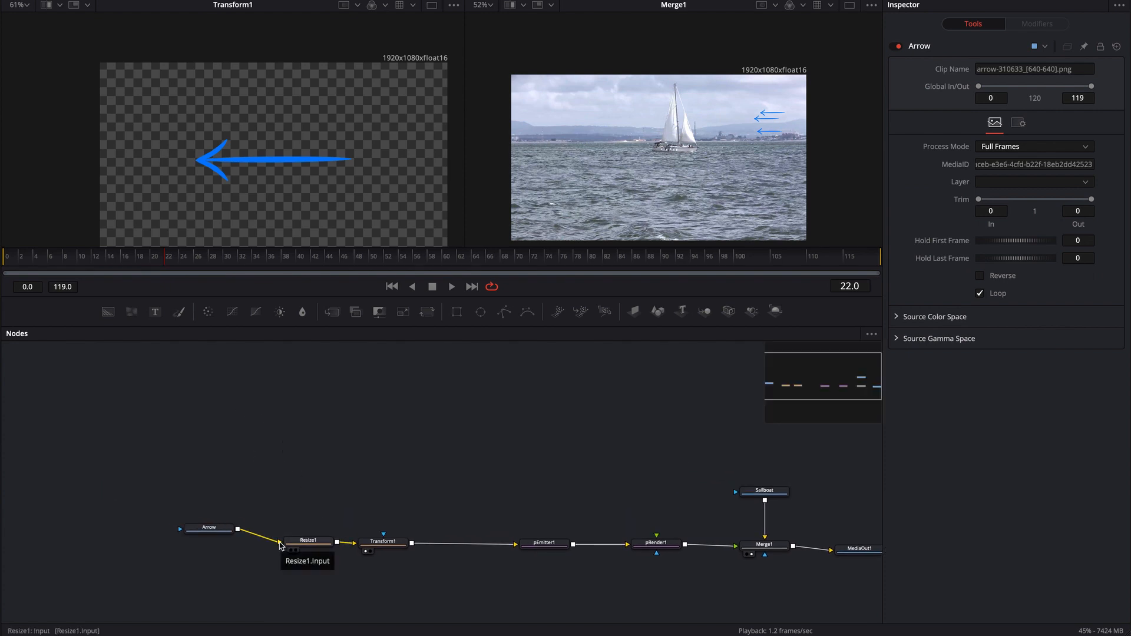
click(292, 541)
drag(165, 456, 411, 581)
key(BackSpace)
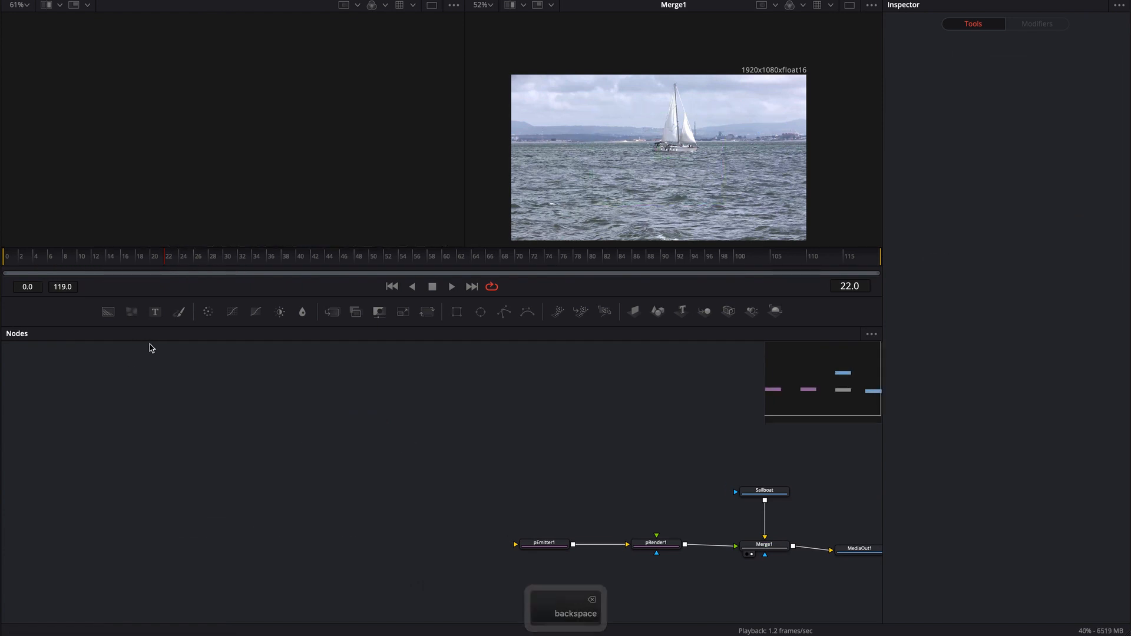
Add a Background node feeding a Paint node, view the Paint node, and set the background's Alpha to 0.
click(108, 312)
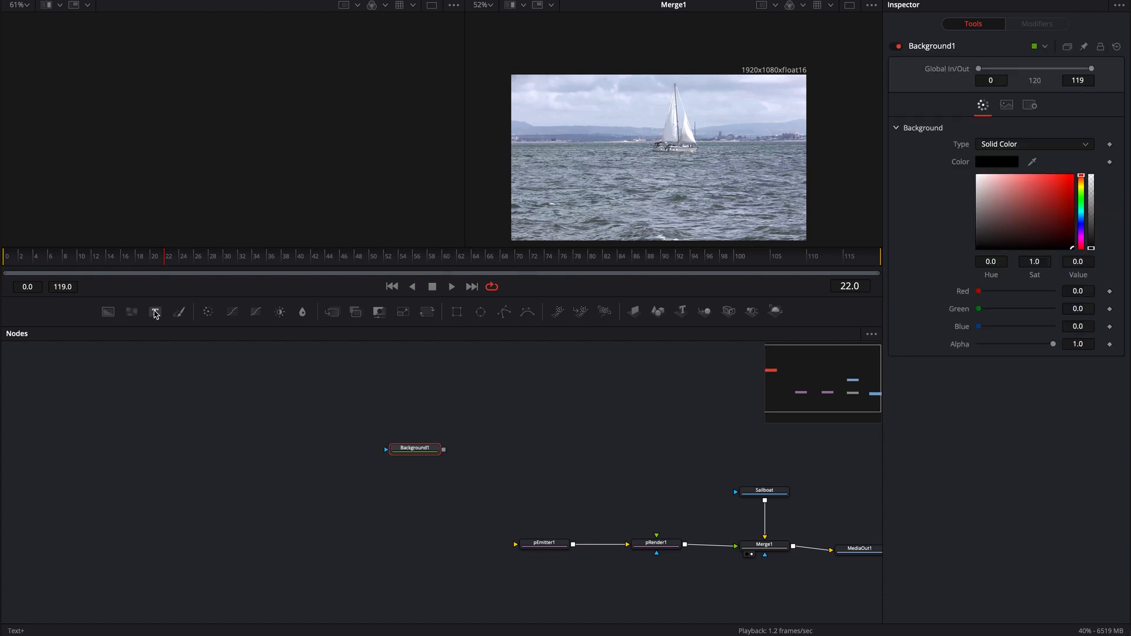
click(181, 314)
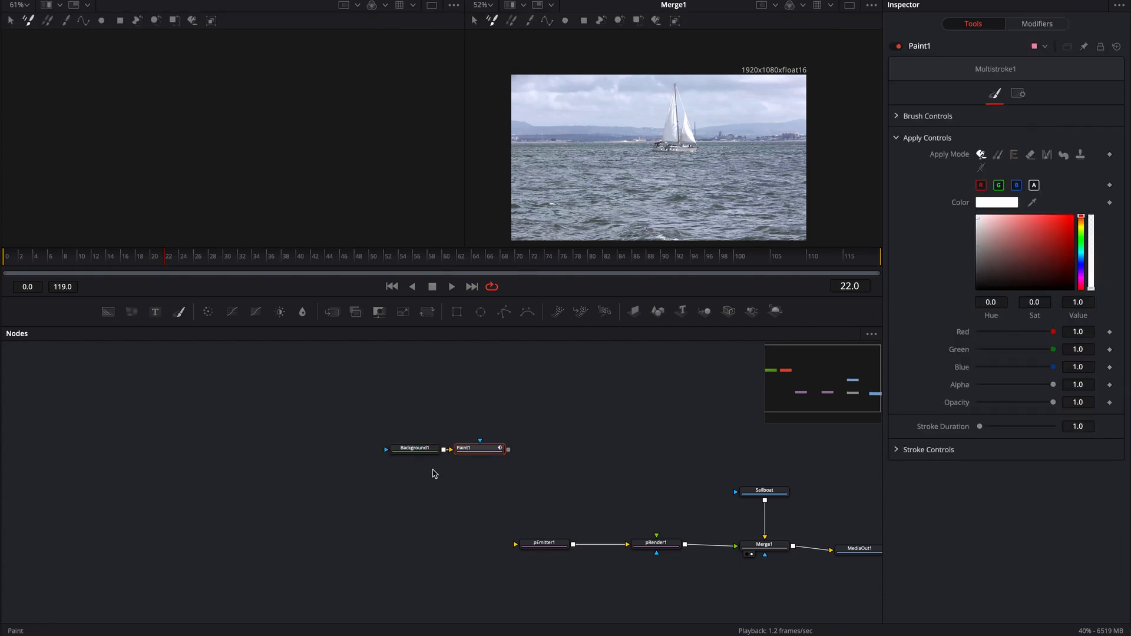
drag(481, 453, 313, 175)
click(423, 453)
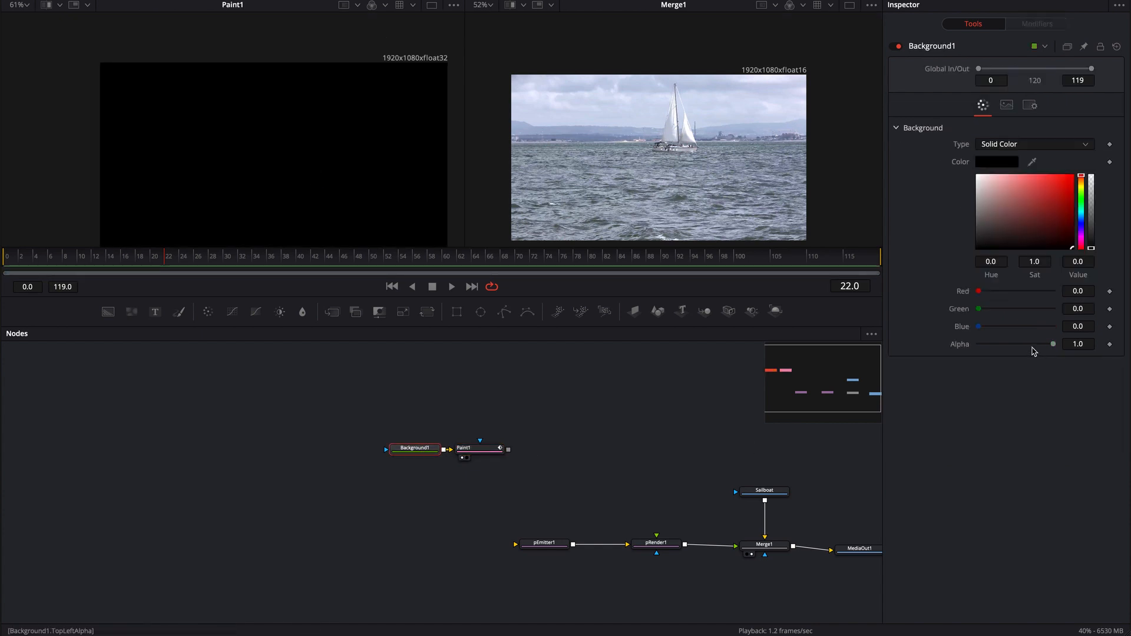
drag(1054, 346, 925, 346)
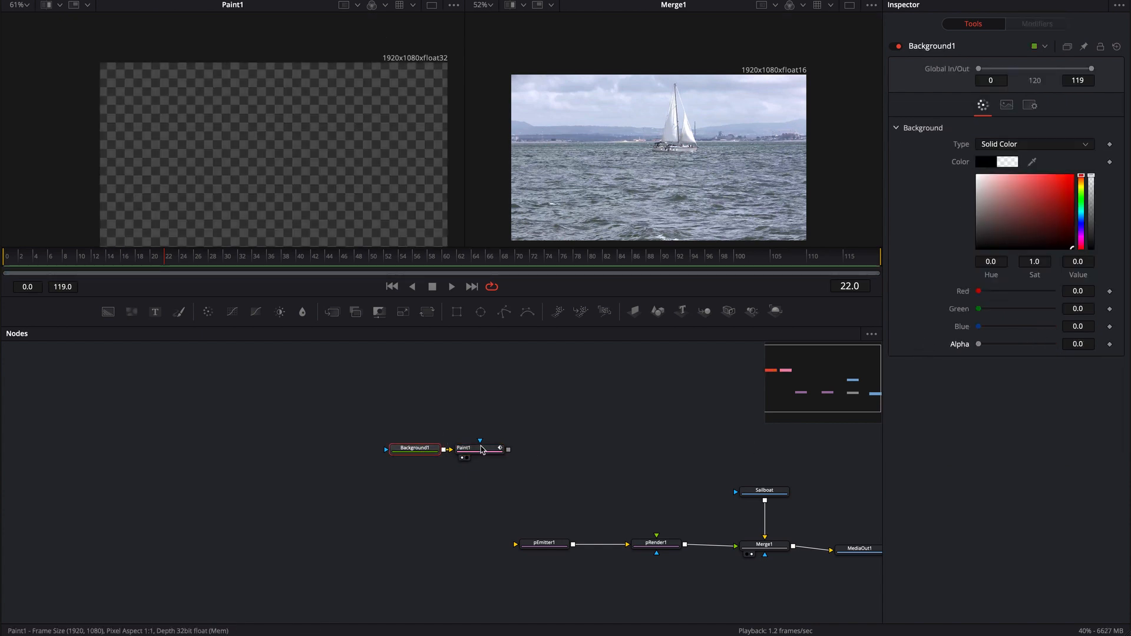
Paint a white left-pointing arrow on Paint1 at frame 0 using the Stroke tool with stroke animation for all frames.
click(479, 450)
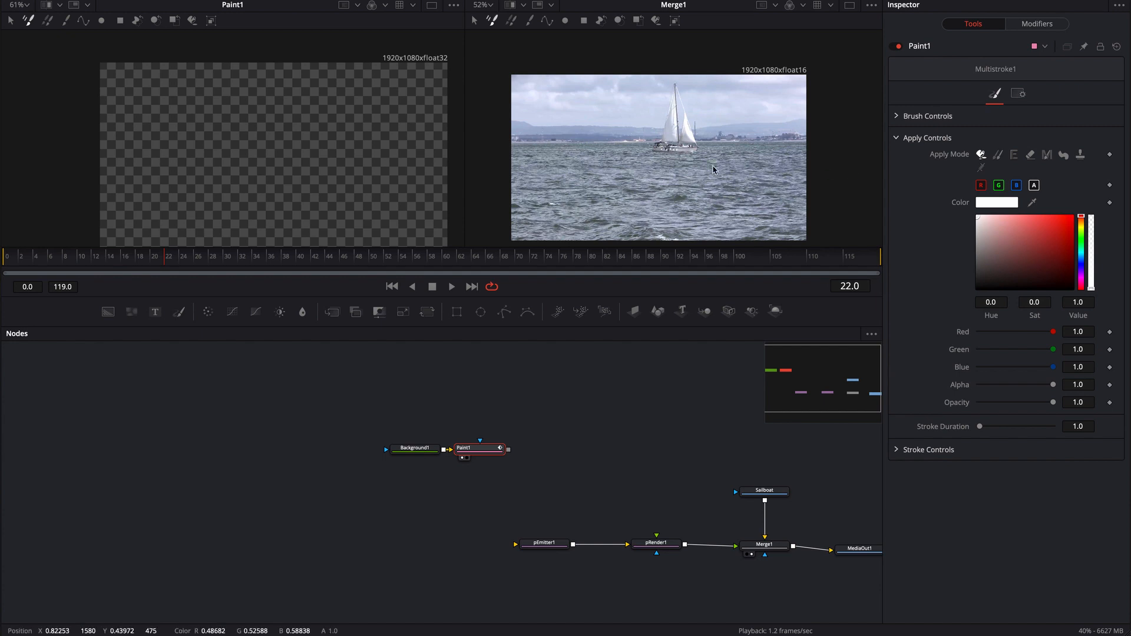
click(67, 23)
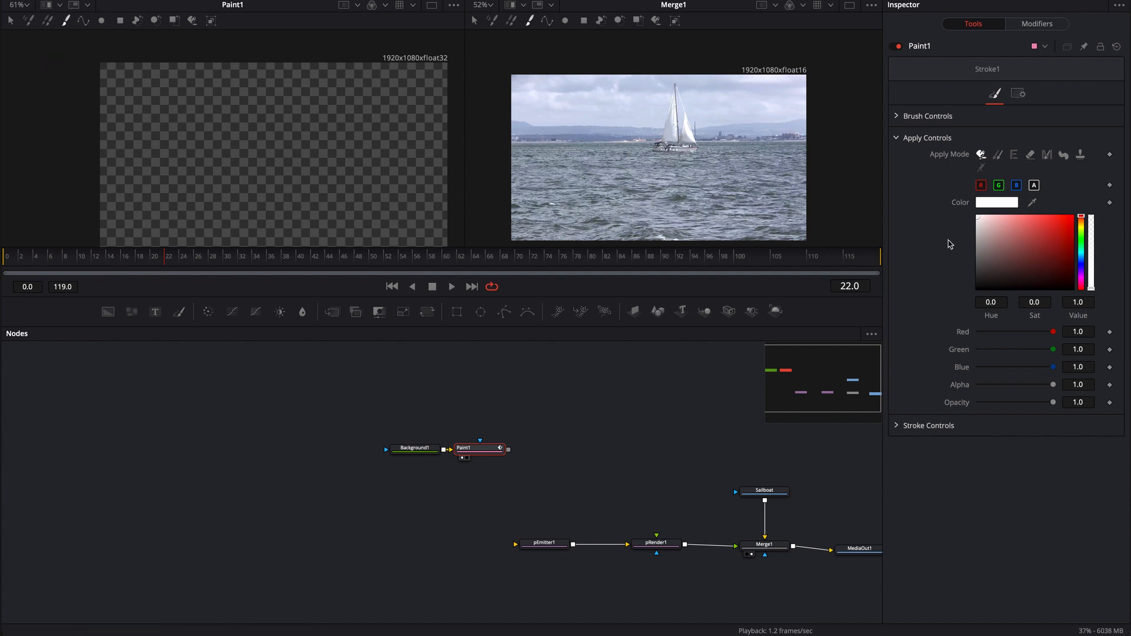
click(901, 425)
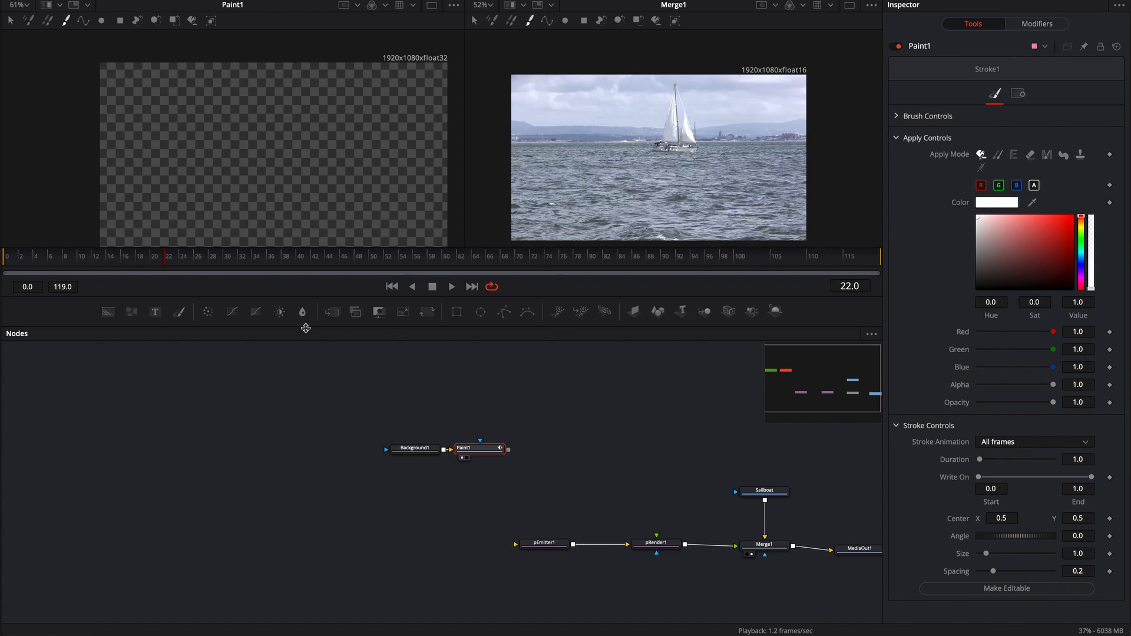
drag(180, 264, 7, 259)
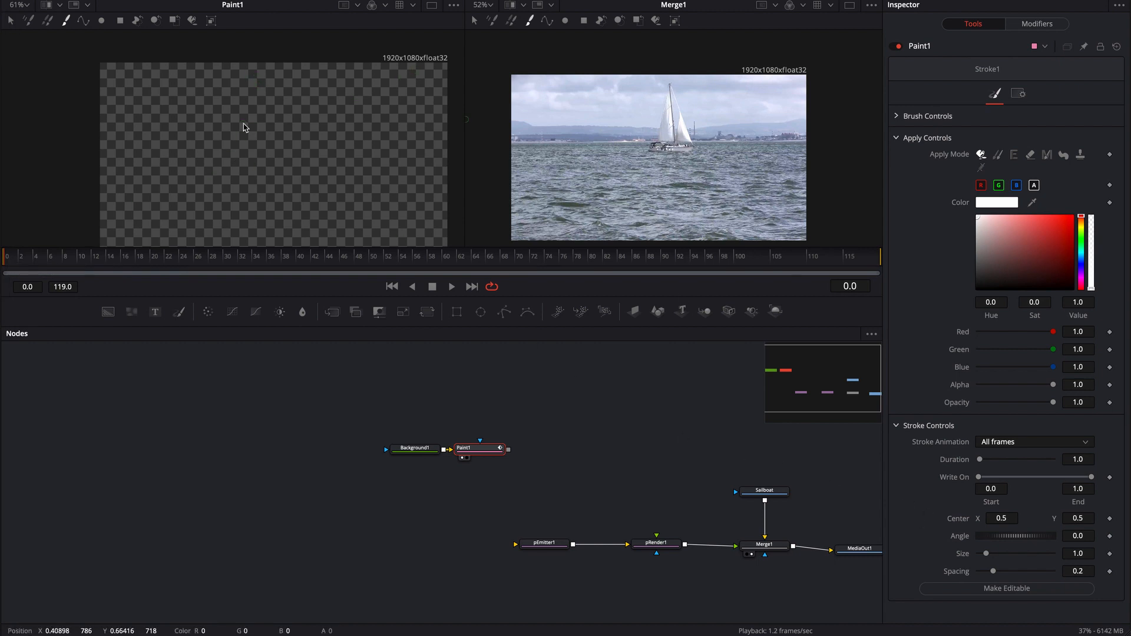
mouse_move(234, 109)
mouse_down()
mouse_move(190, 132)
mouse_move(231, 167)
mouse_up()
drag(191, 134, 380, 134)
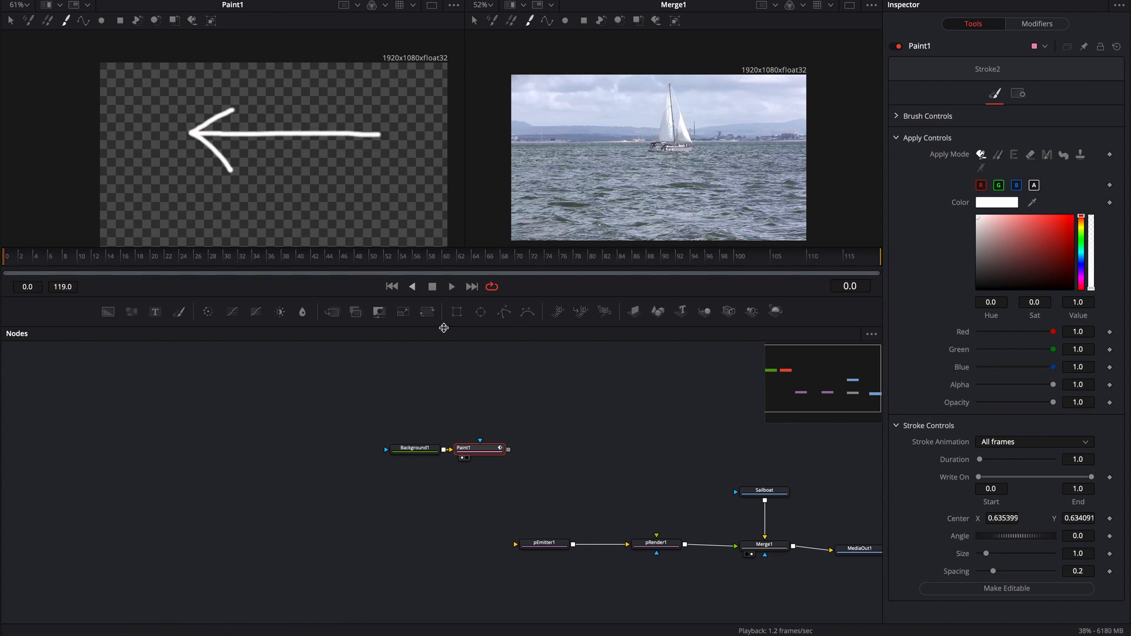
Move Background1 and Paint1 into line before pEmitter1, connect Paint1 to the emitter, and play the particles.
drag(391, 418, 549, 512)
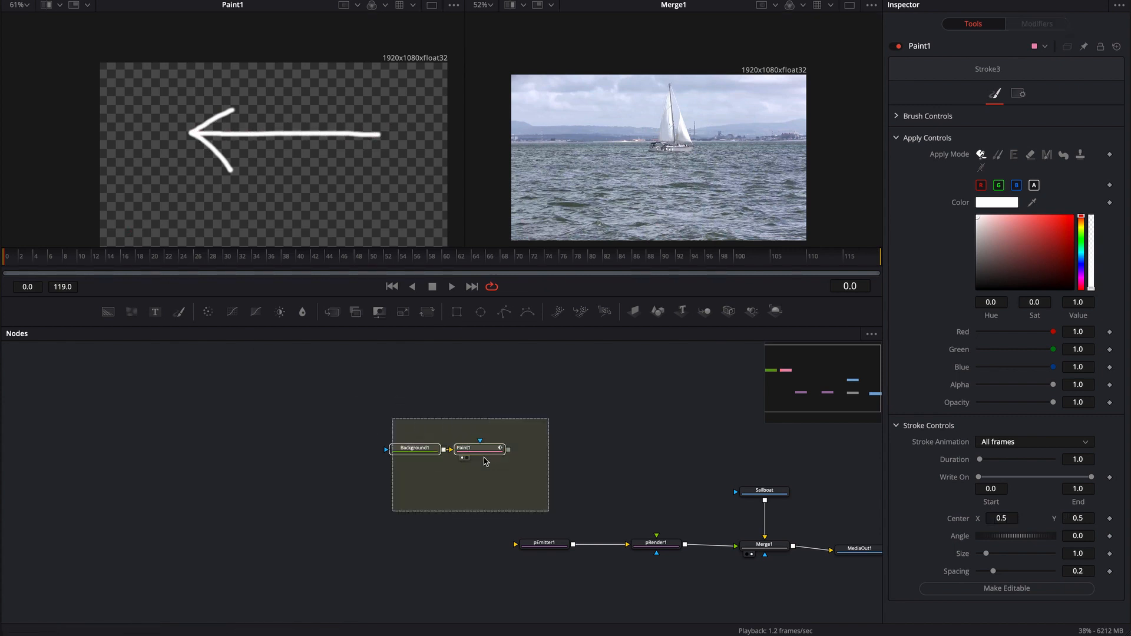
mouse_move(481, 454)
mouse_down()
mouse_move(436, 551)
mouse_move(424, 545)
mouse_move(527, 547)
mouse_up()
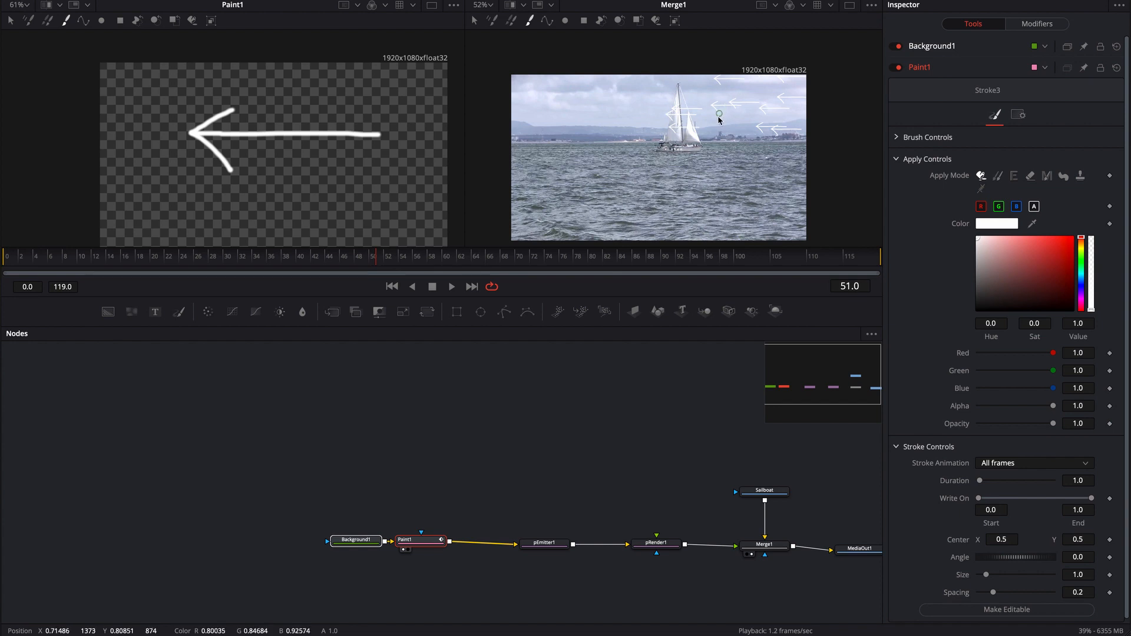
key(space)
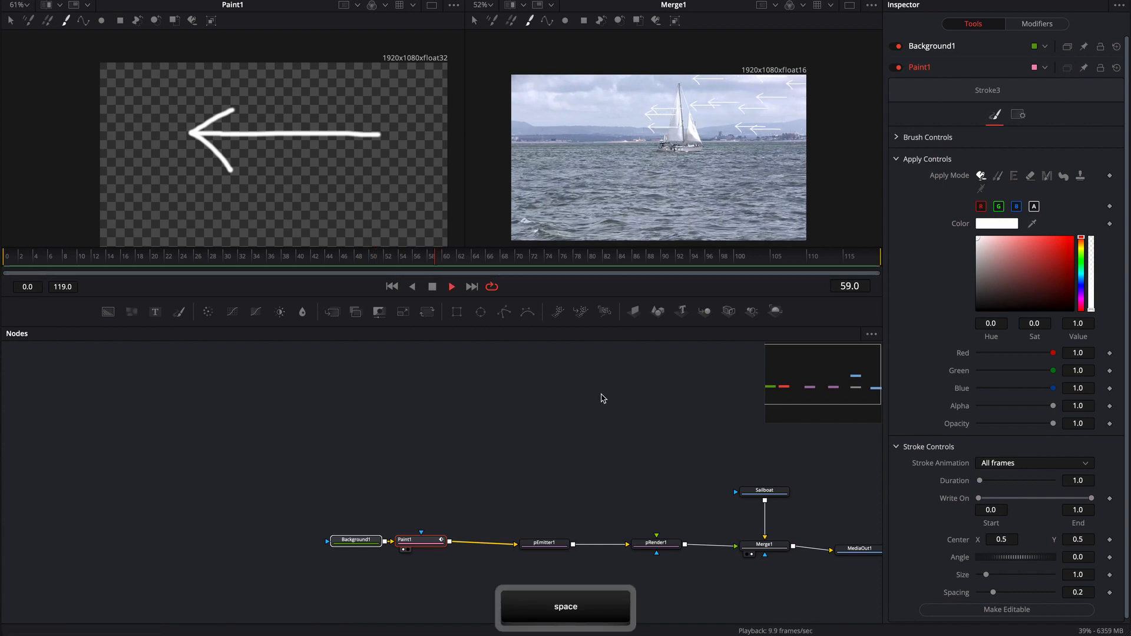
key(space)
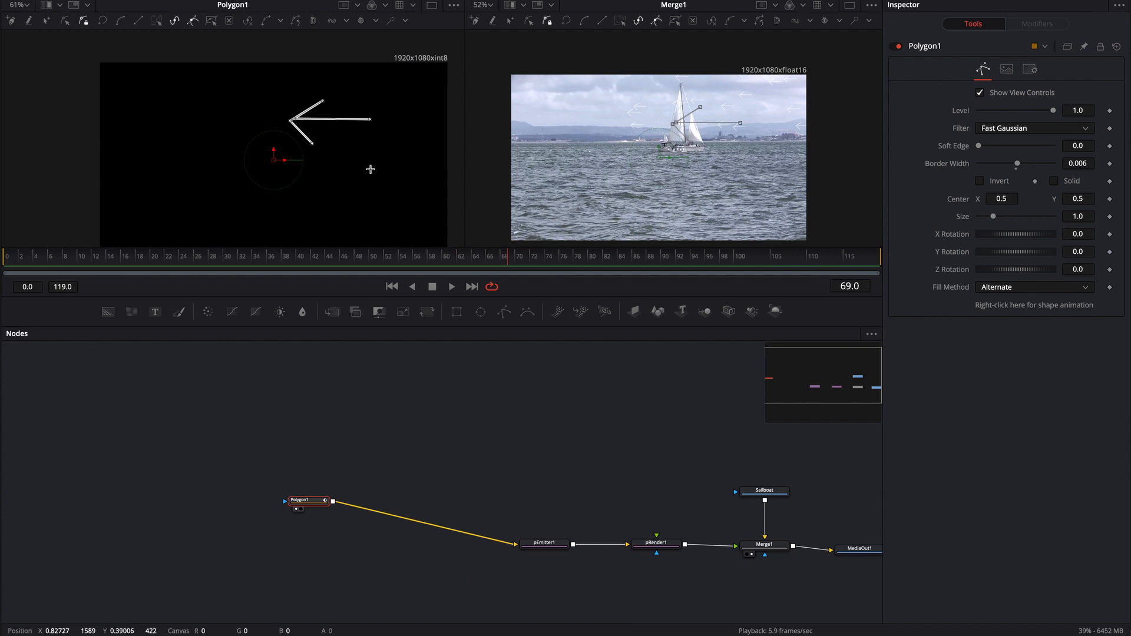
Delete the Polygon1, pEmitter1 and pRender1 nodes, keeping only the Sailboat, Merge1 and MediaOut1 nodes.
drag(191, 462, 417, 558)
key(BackSpace)
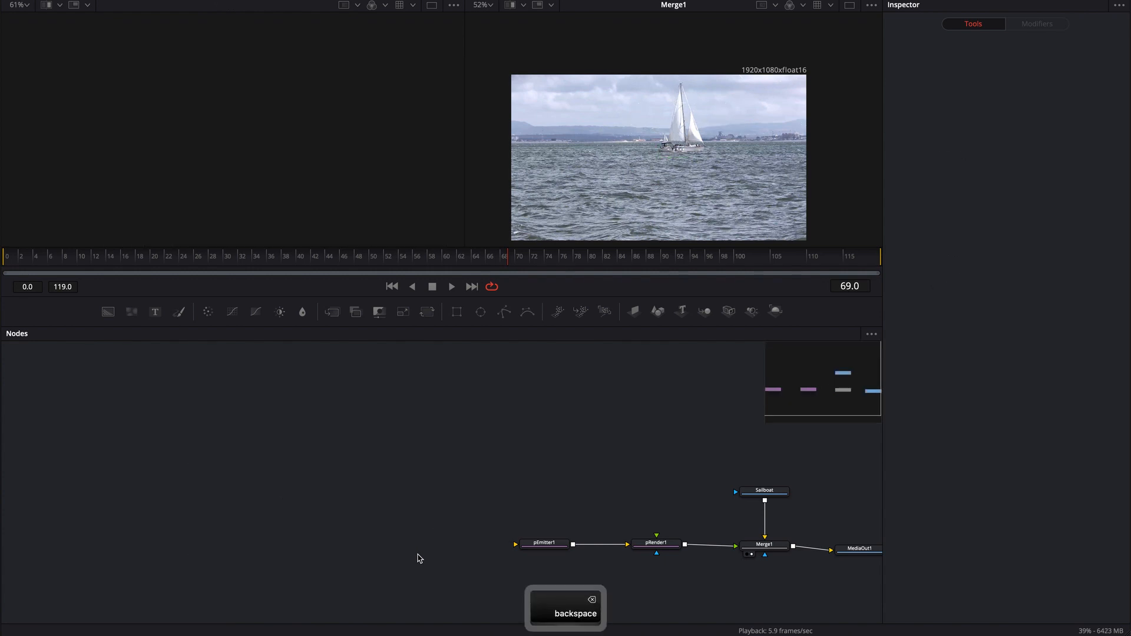
drag(587, 473, 387, 467)
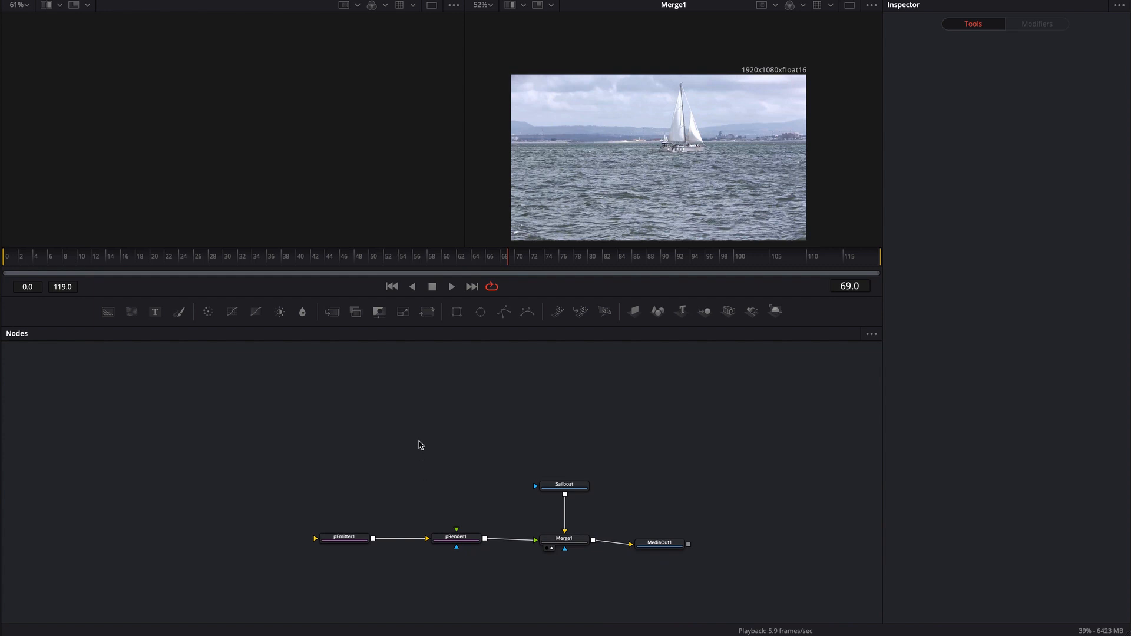
drag(216, 440, 508, 577)
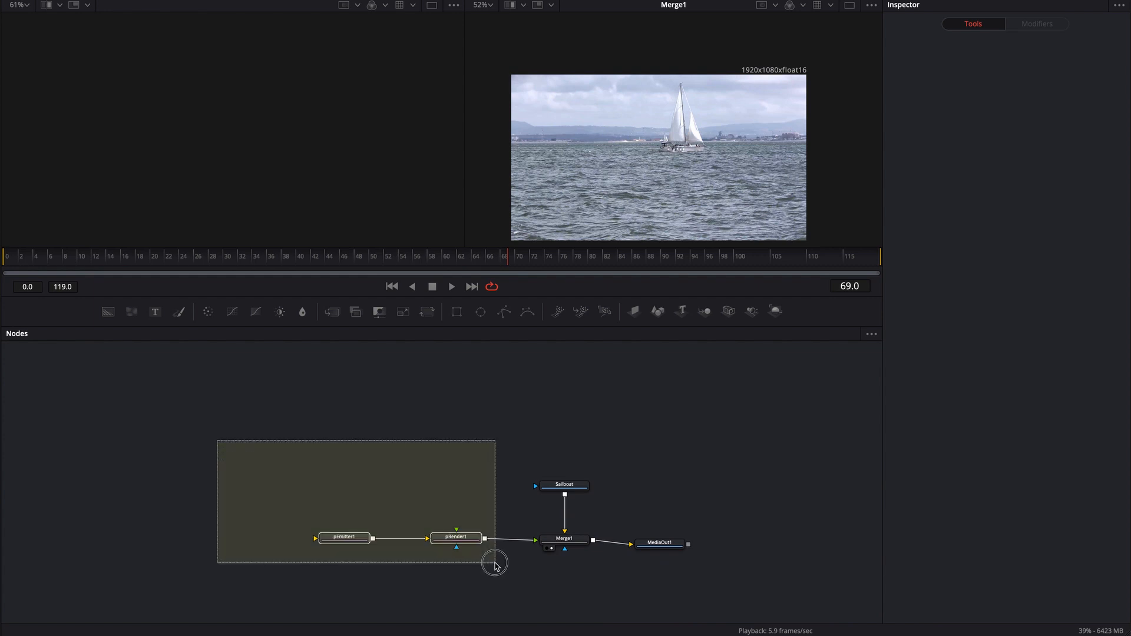
key(BackSpace)
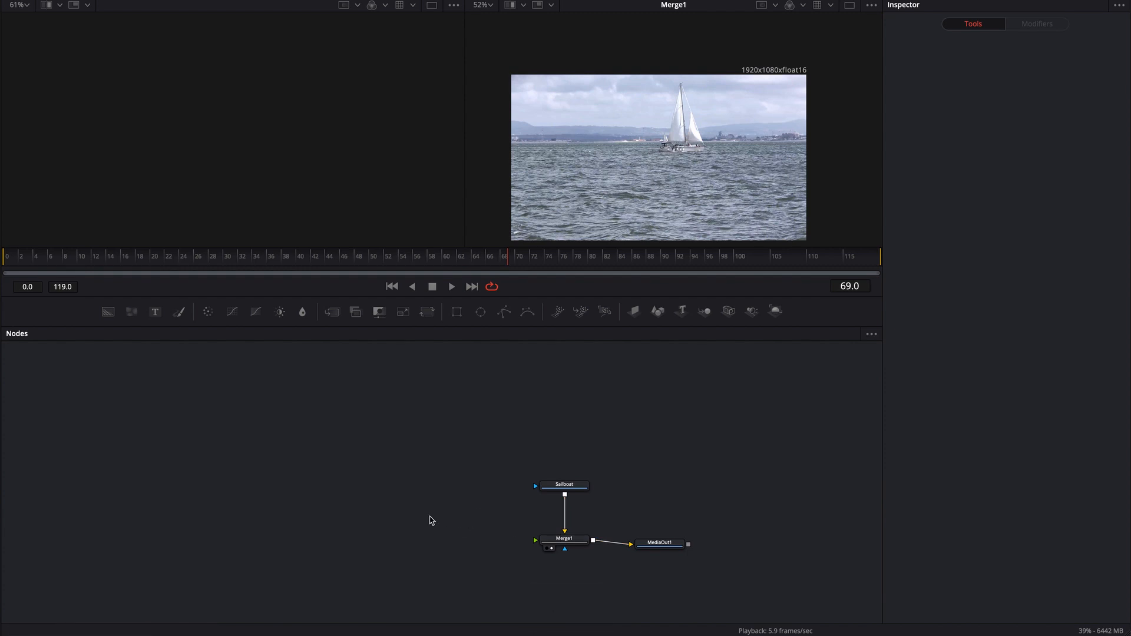
Add the arrow-310633 PNG from the media pool as a new node, placed apart from the sailboat nodes, and deselect it.
drag(432, 520, 440, 520)
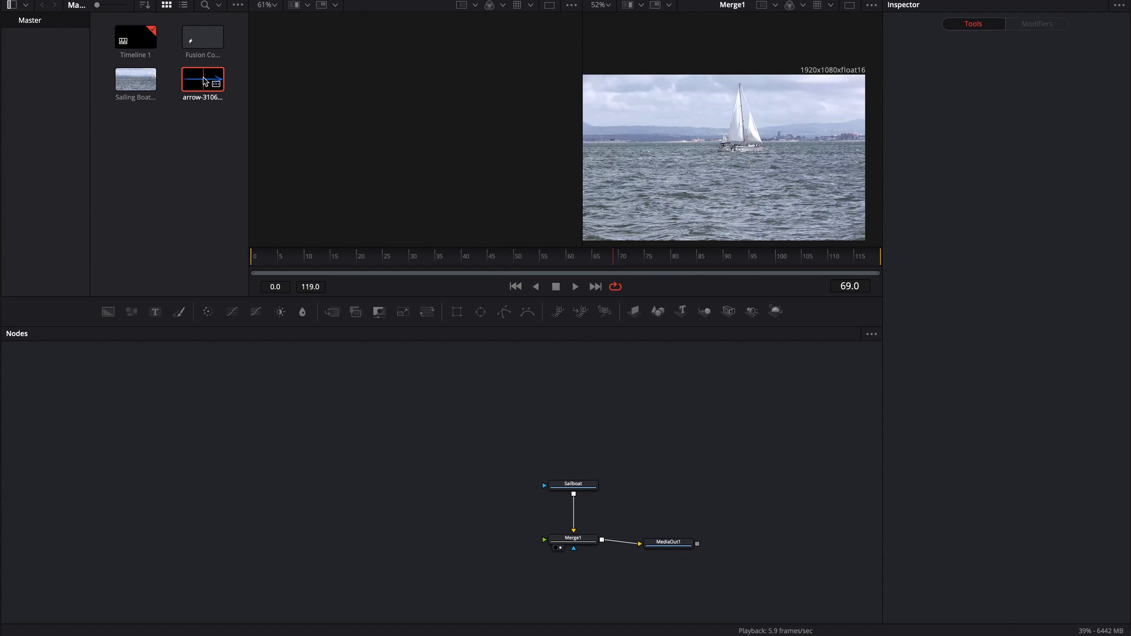
drag(205, 82, 217, 424)
drag(216, 424, 182, 404)
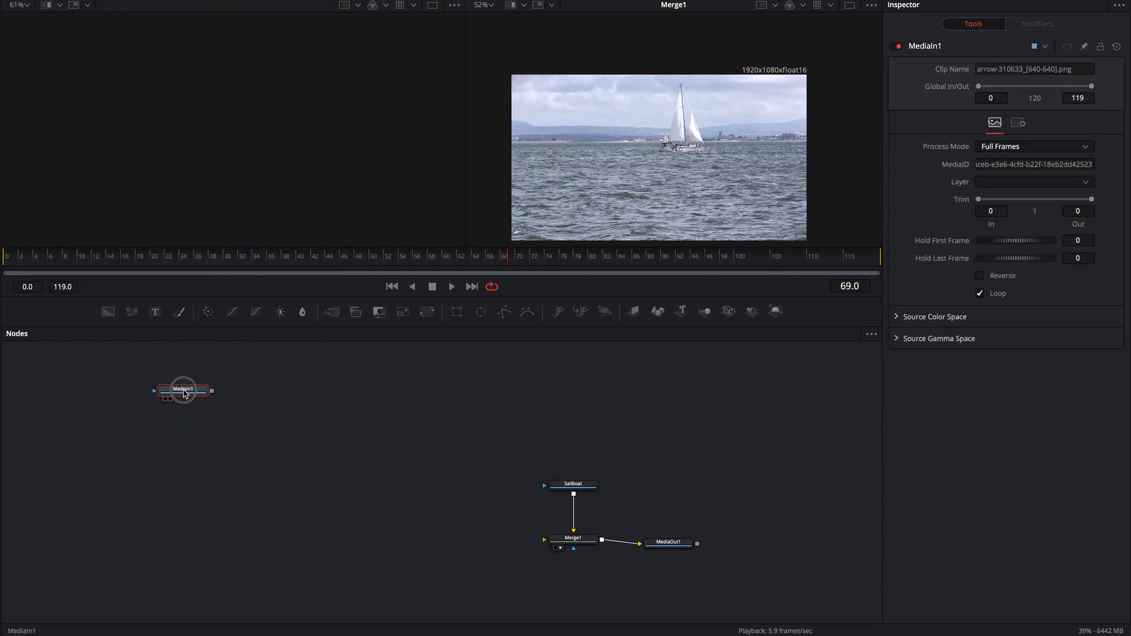
click(362, 400)
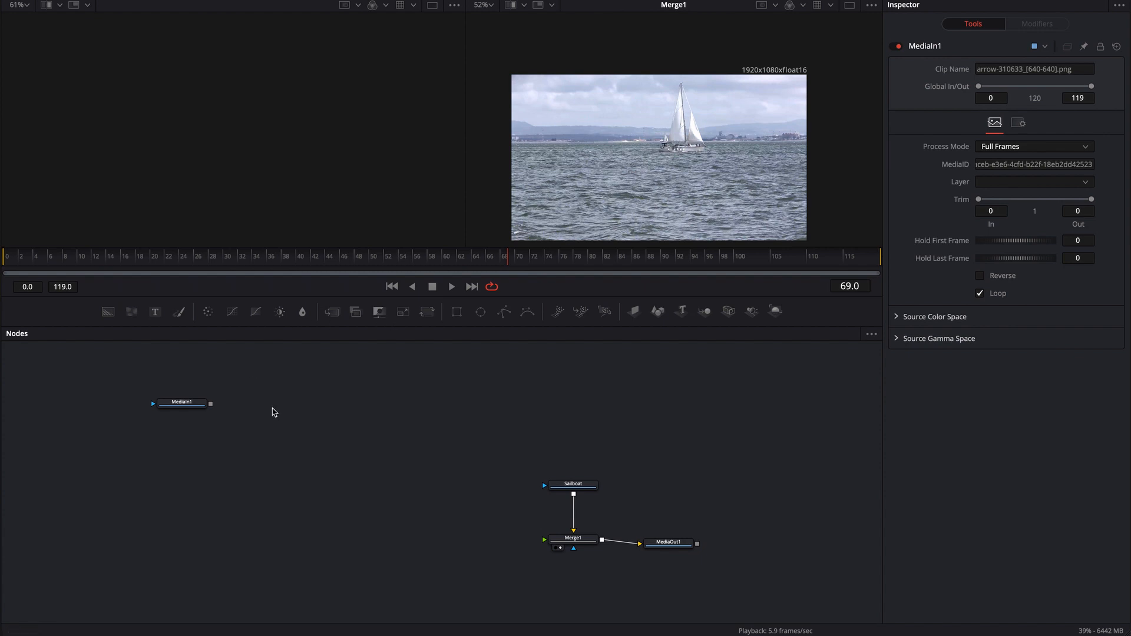
Add a Resize node directly after MediaIn1.
click(198, 404)
key(shift+space)
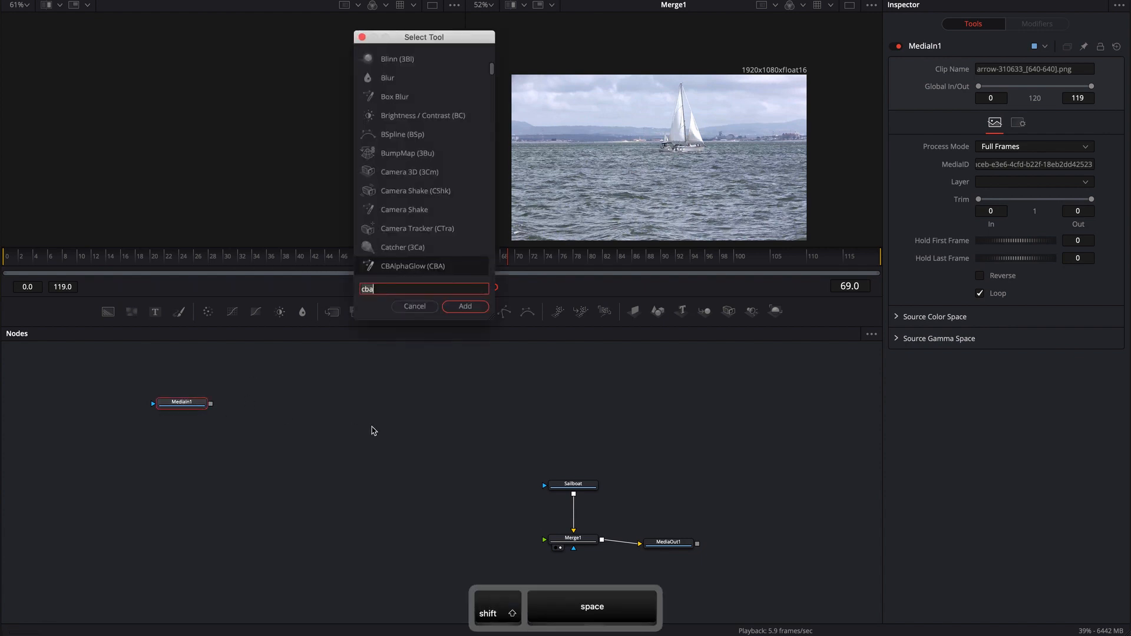
text(res)
key(Return)
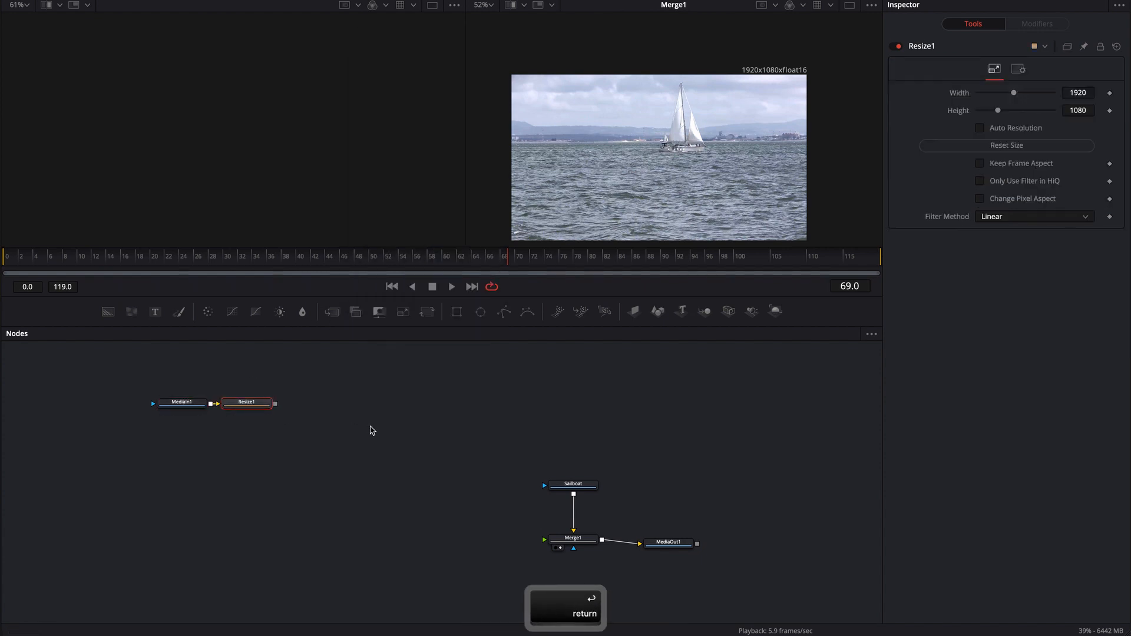
View Resize1, MediaIn1 and Resize1 again in the empty viewer to compare the arrow's frame size before and after resizing.
drag(260, 405, 281, 158)
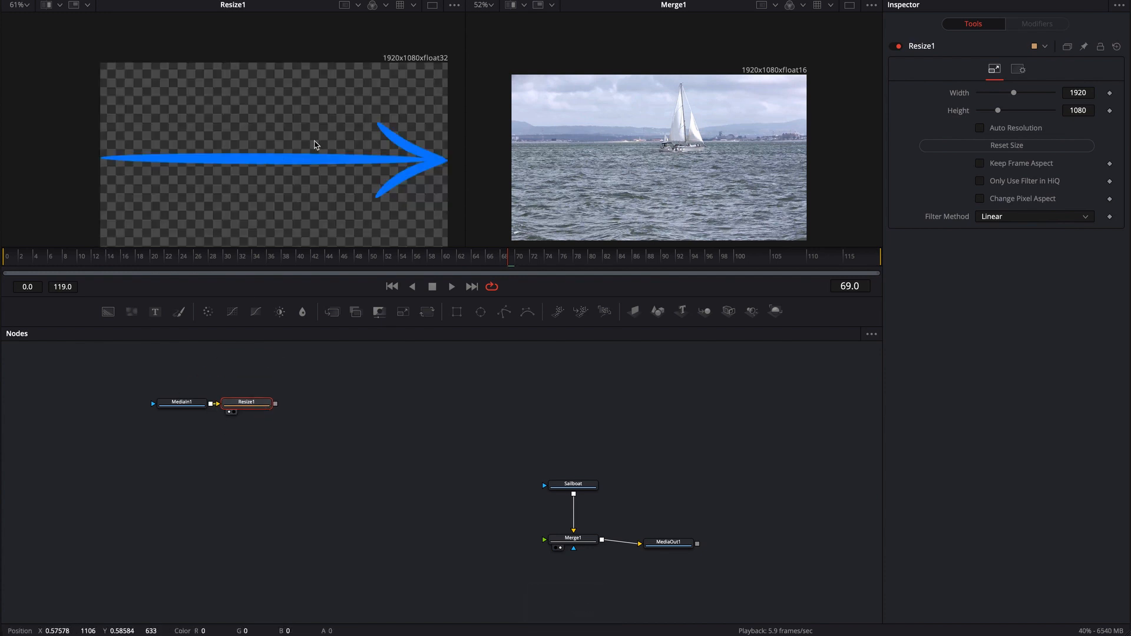
drag(182, 403, 207, 193)
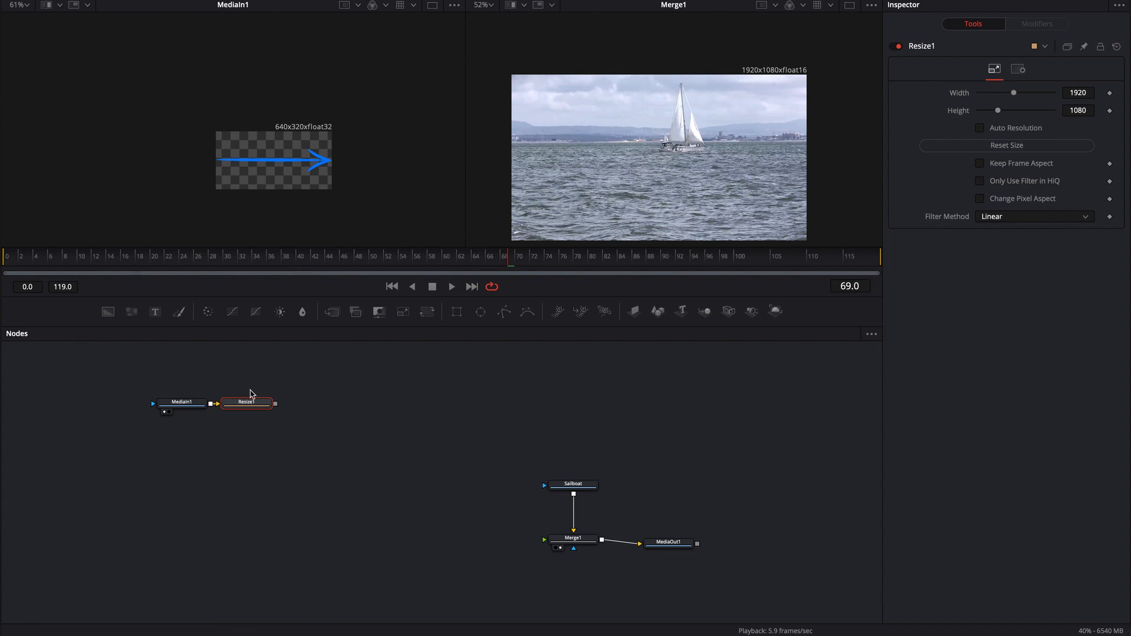
drag(248, 403, 261, 201)
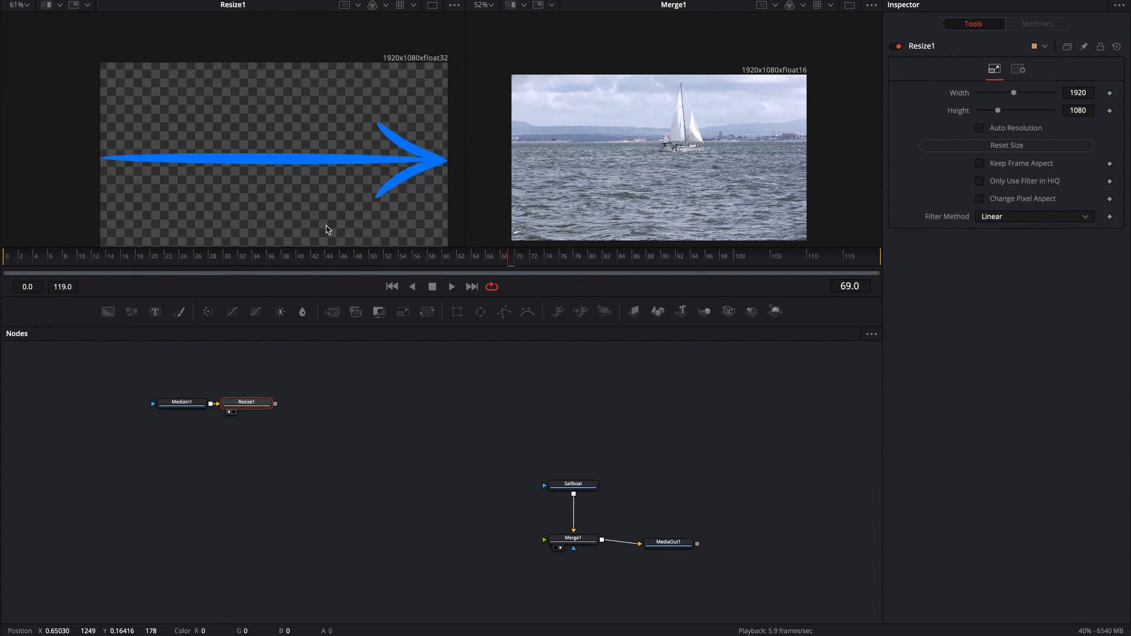
Move MediaIn1 and Resize1 together further from the sailboat nodes and add a Transform node after Resize1.
drag(95, 381, 306, 442)
drag(254, 407, 222, 433)
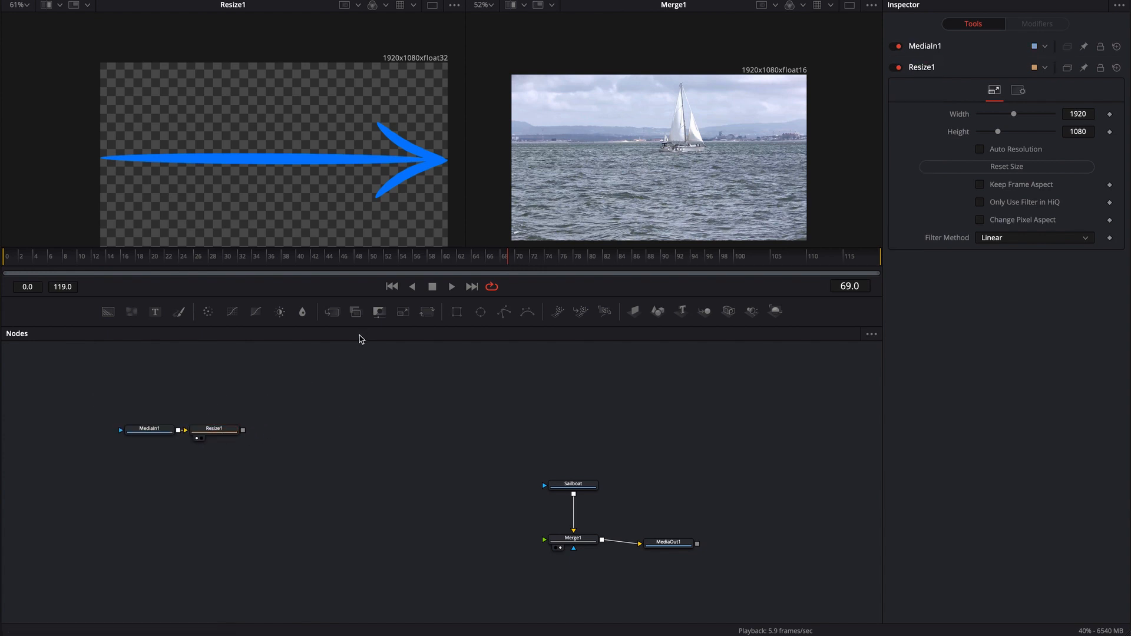
click(217, 430)
key(shift+space)
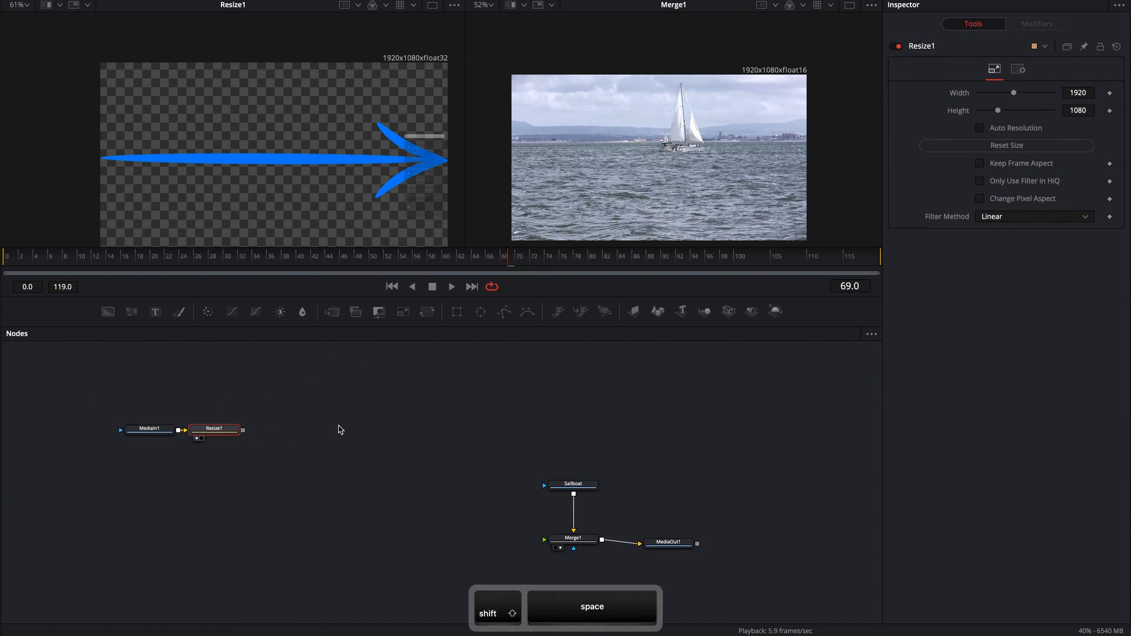
text(xf)
key(Return)
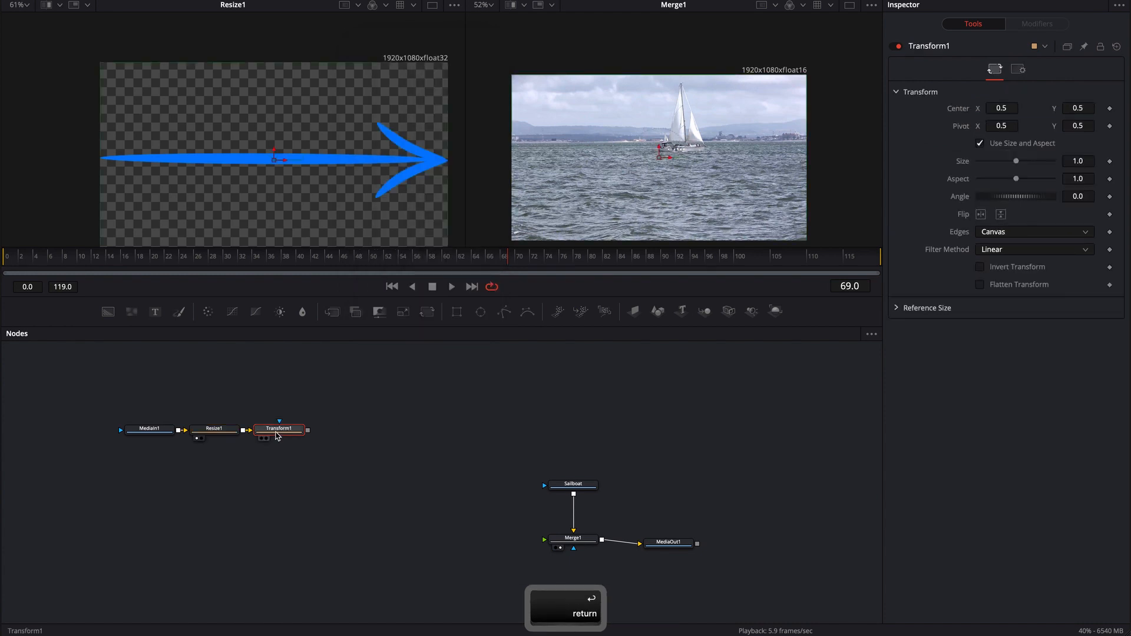
Spread the three arrow nodes apart and rename MediaIn1 as arrow.
drag(279, 432, 361, 432)
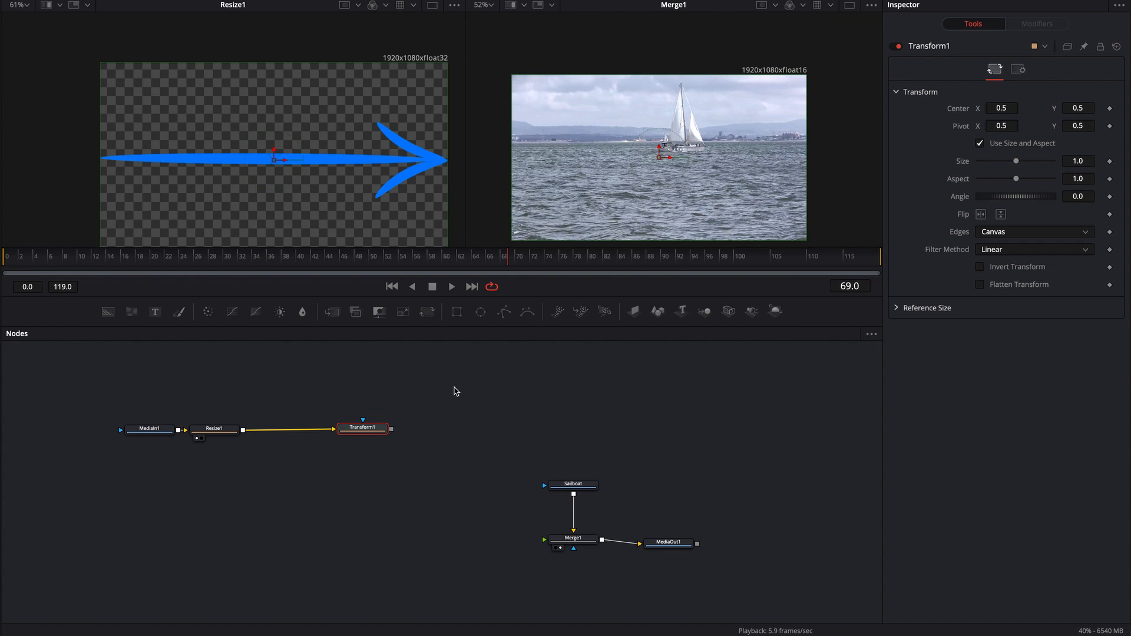
drag(157, 433, 100, 433)
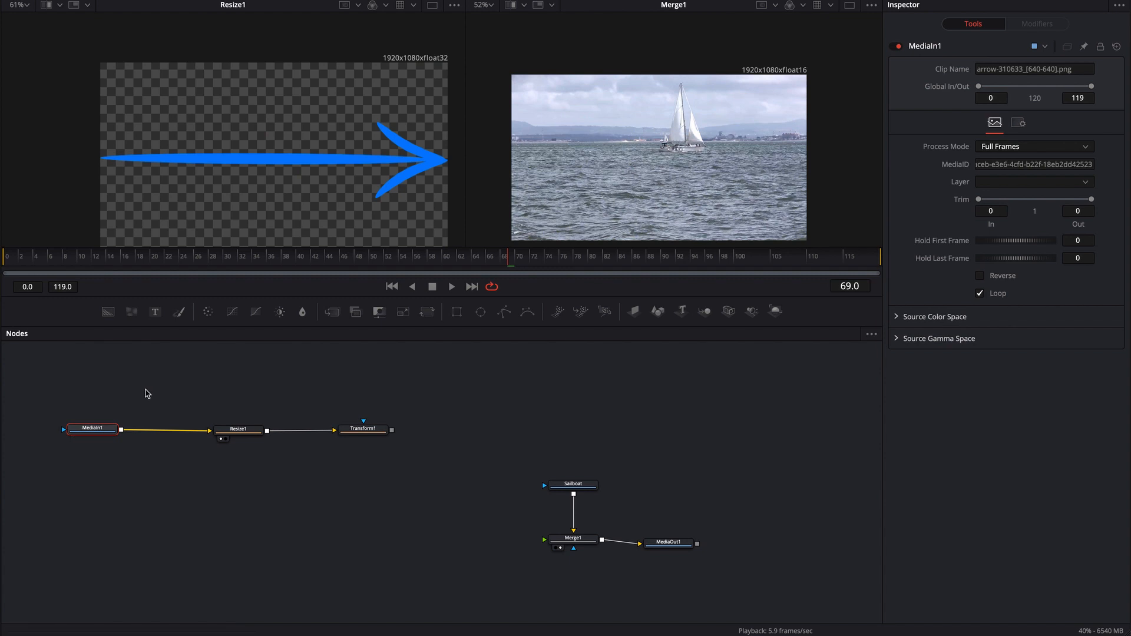
key(F2)
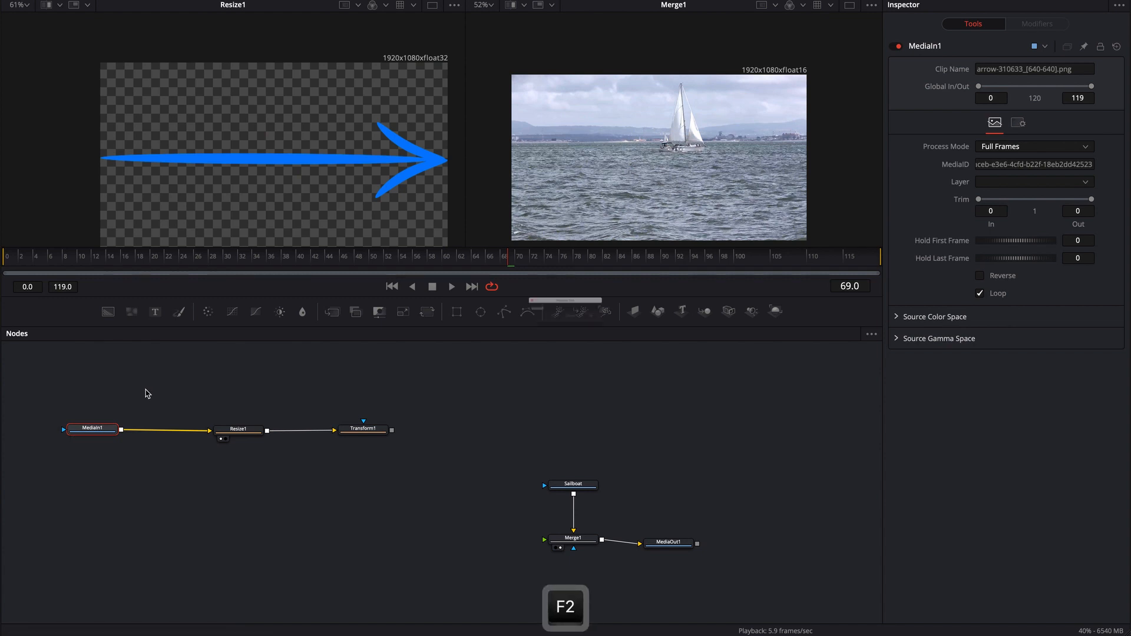
text(arrow)
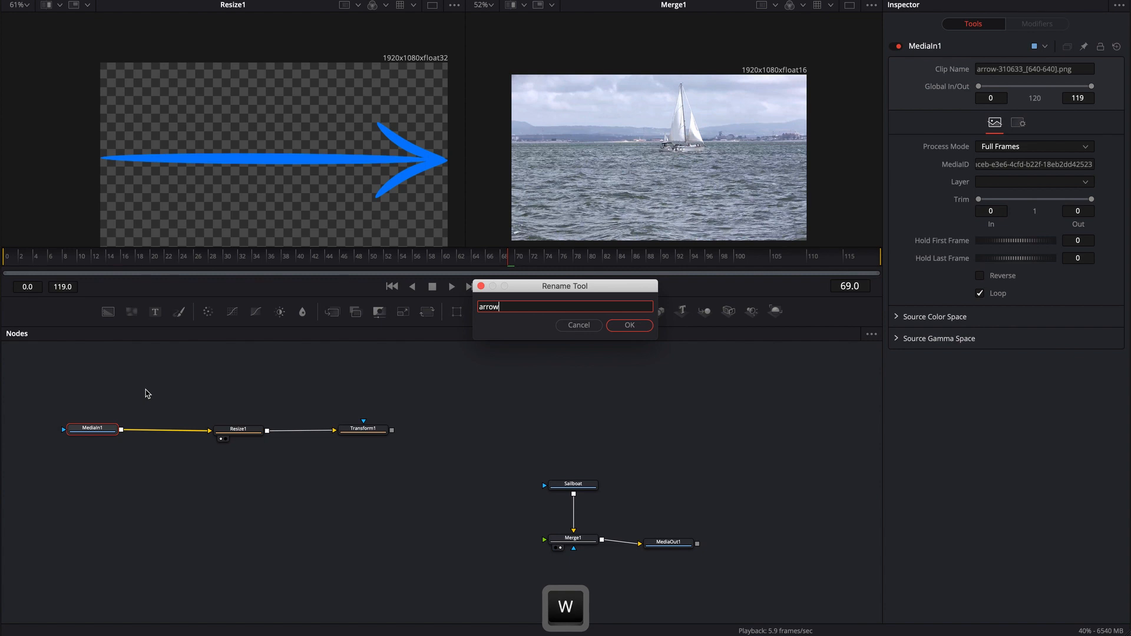
key(Return)
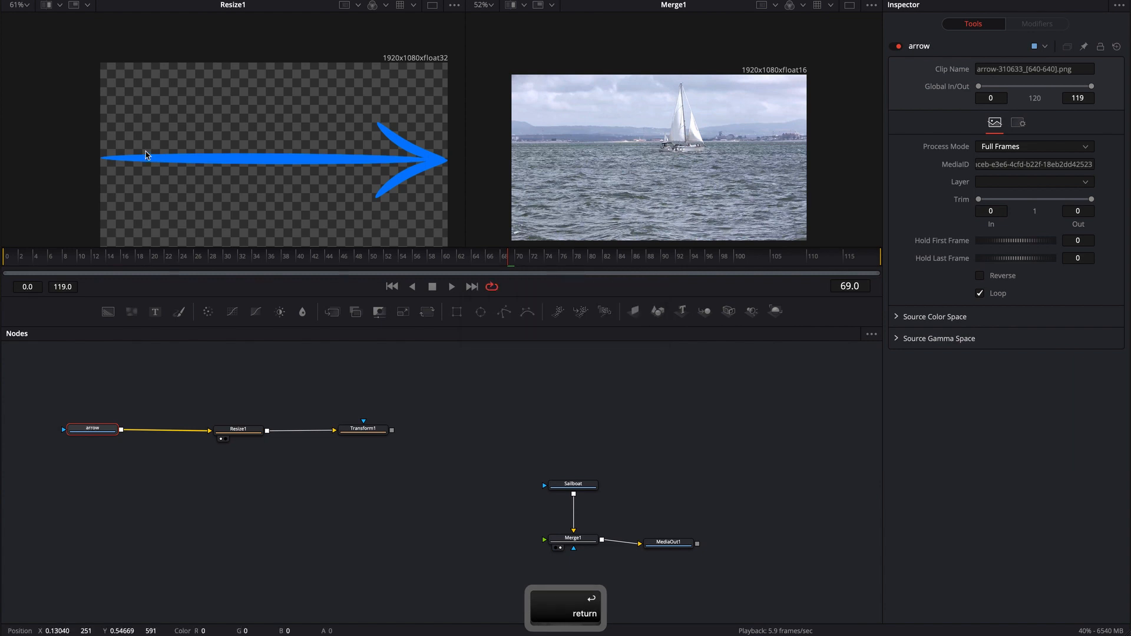
Insert a second Transform node between arrow and Resize1.
key(shift+space)
text(xf)
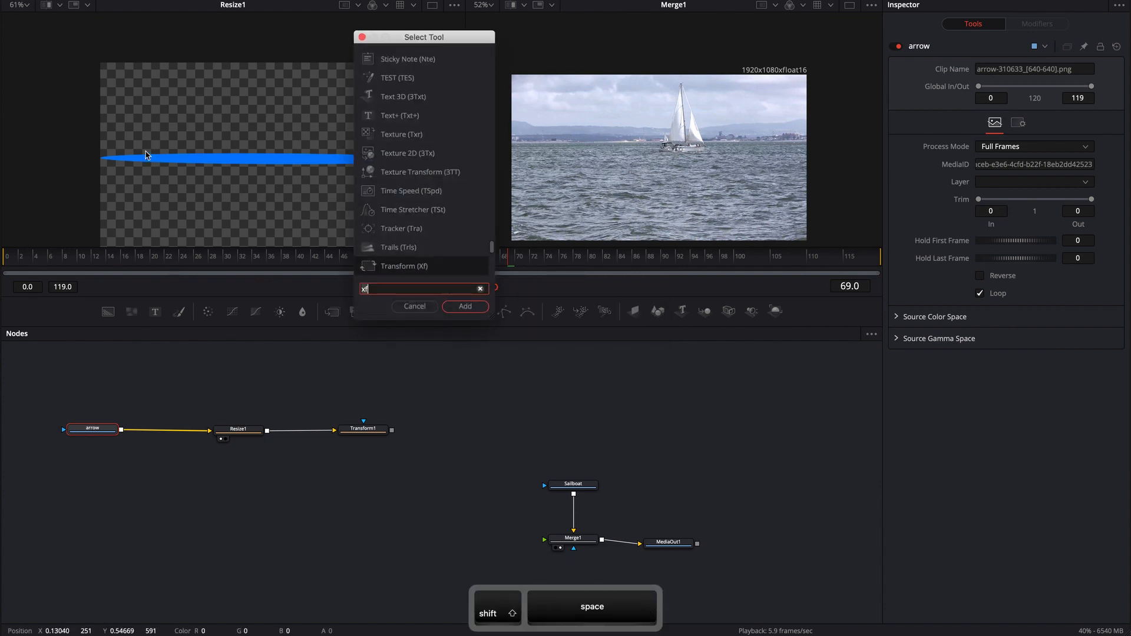
key(Return)
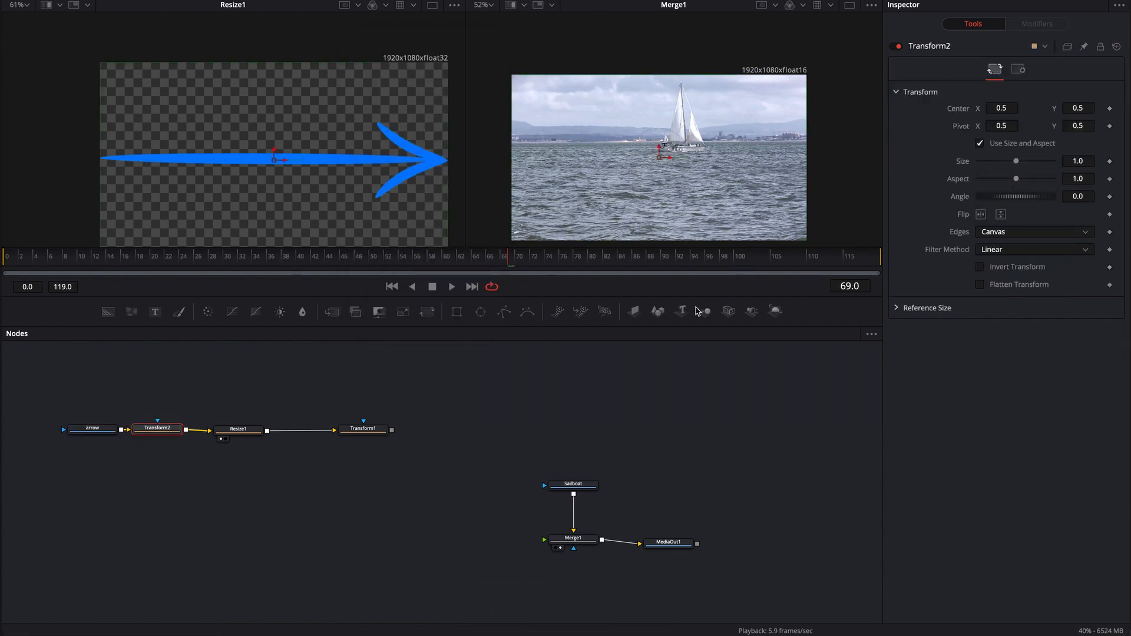
Set Transform2's size to 0.13 and flip the arrow horizontally so it points in the opposite direction.
drag(1015, 161, 985, 161)
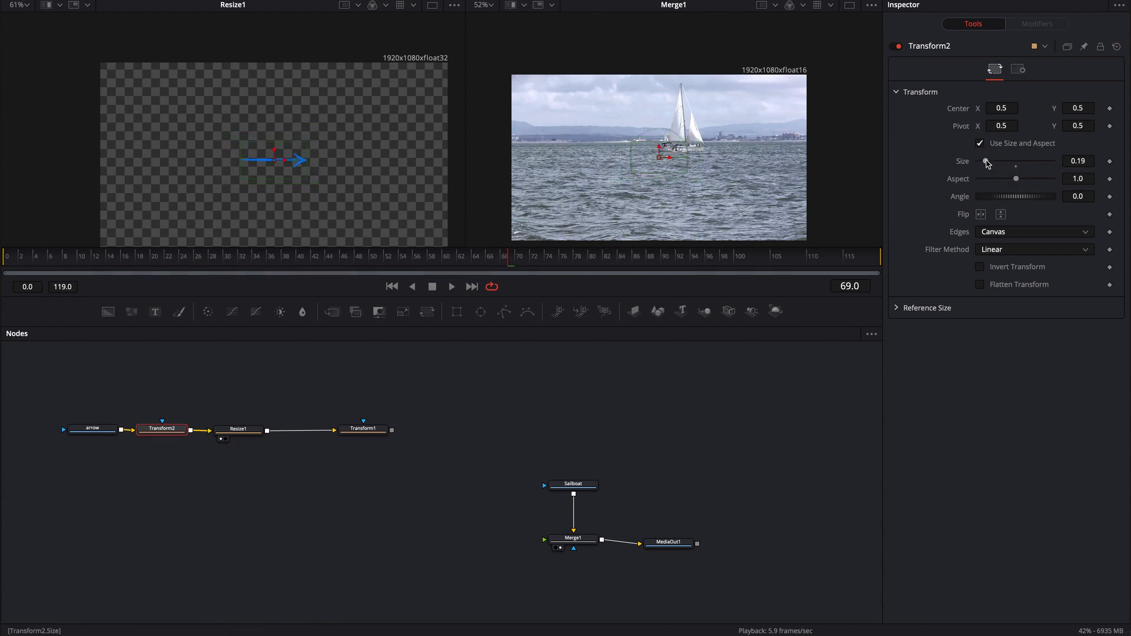
drag(985, 161, 983, 163)
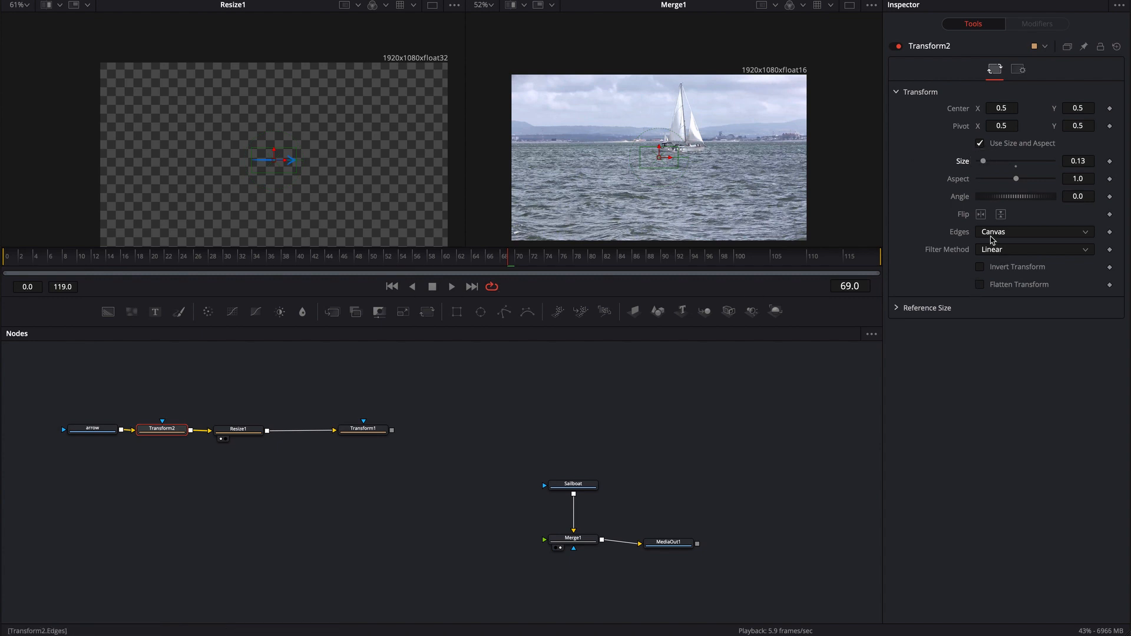
click(981, 215)
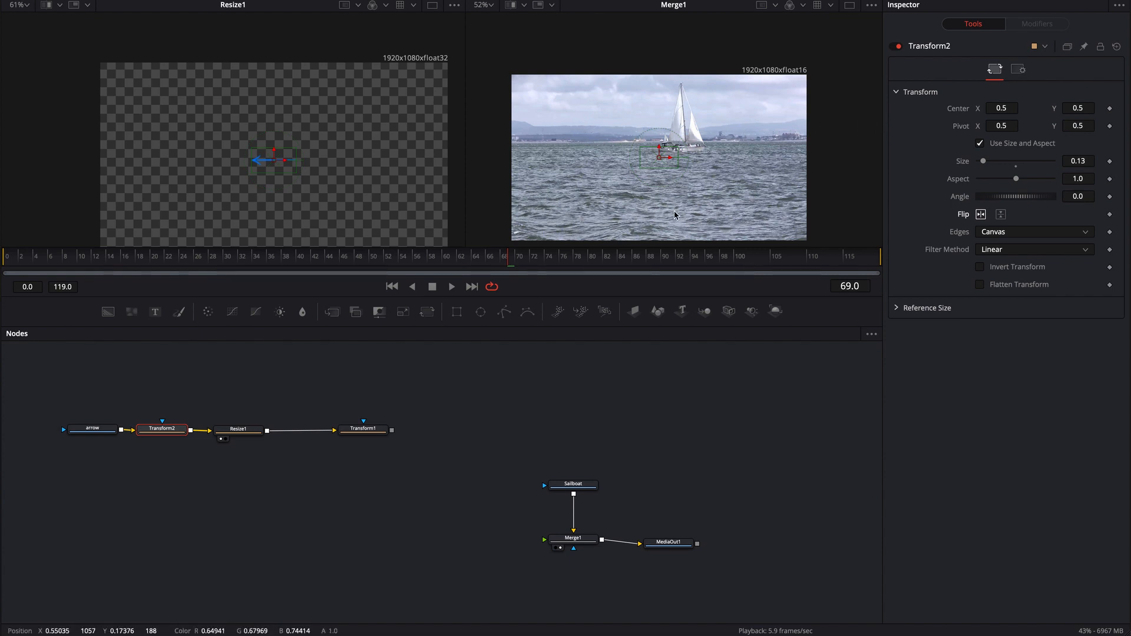
Move Transform1 closer to Resize1 to tidy the arrow node chain.
scroll(675, 204, down, 2)
scroll(676, 194, up, 1)
click(362, 429)
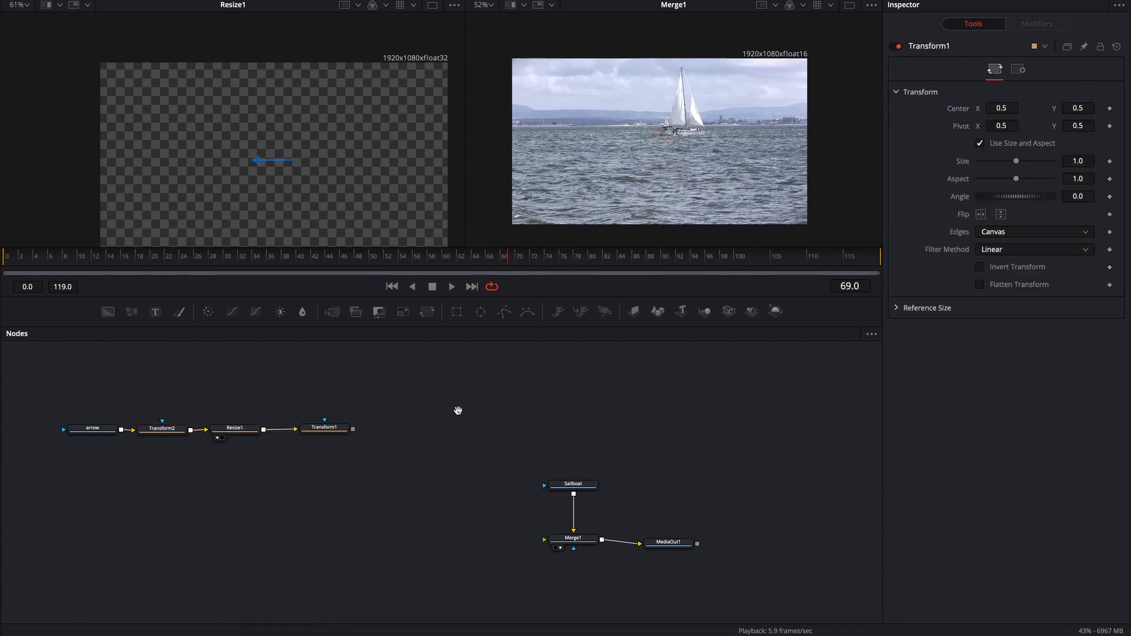
drag(458, 414, 505, 436)
mouse_move(380, 451)
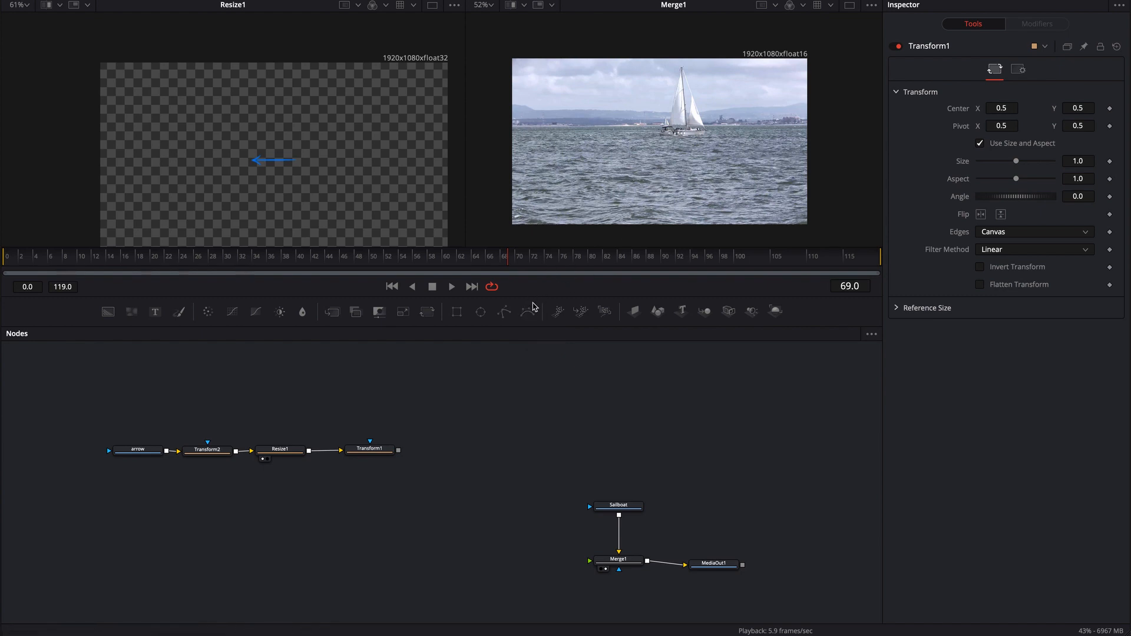
Enlarge the viewers, hide the Inspector and draw an open four-point BSpline across the sky of the sailboat clip, from beyond its right edge past its left edge.
drag(526, 297, 499, 340)
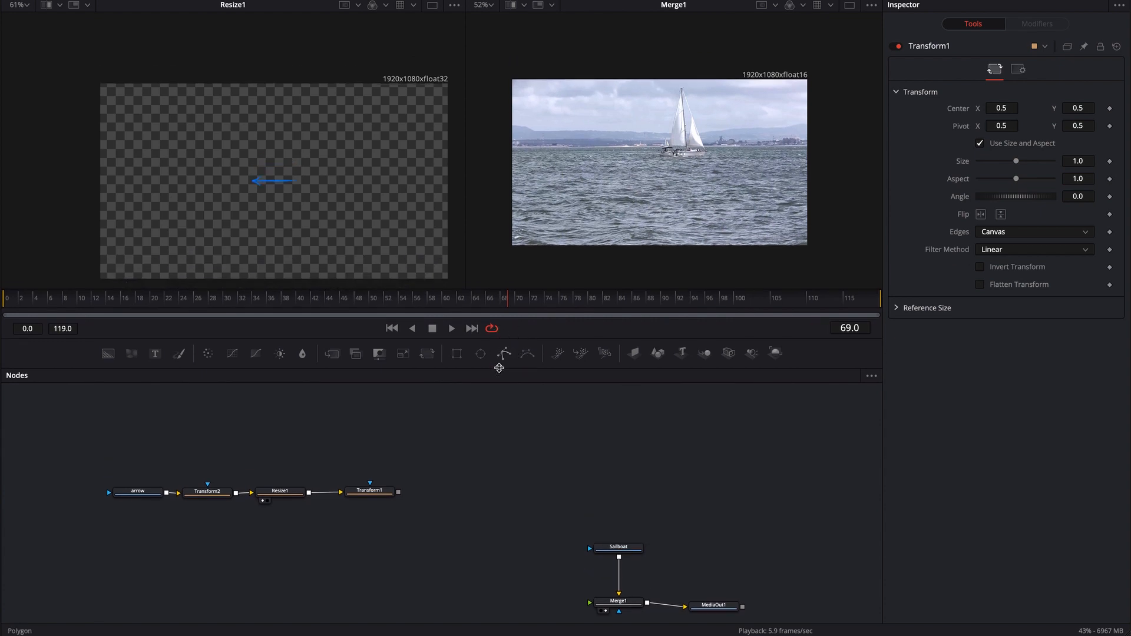
click(1036, 3)
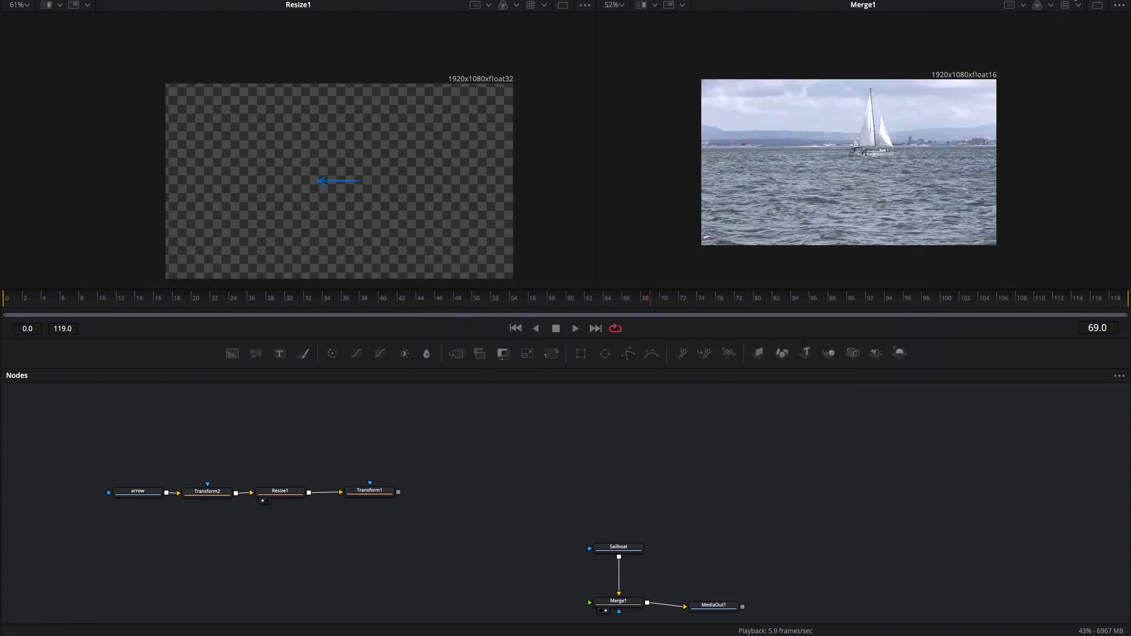
click(652, 357)
click(1099, 52)
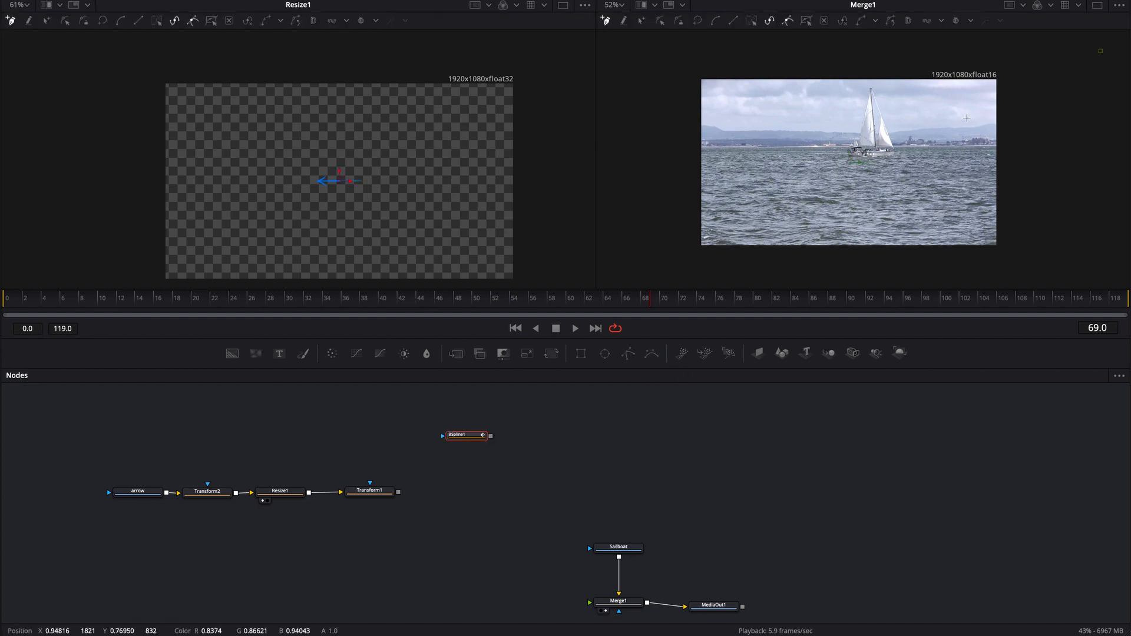
click(925, 114)
click(752, 86)
click(651, 94)
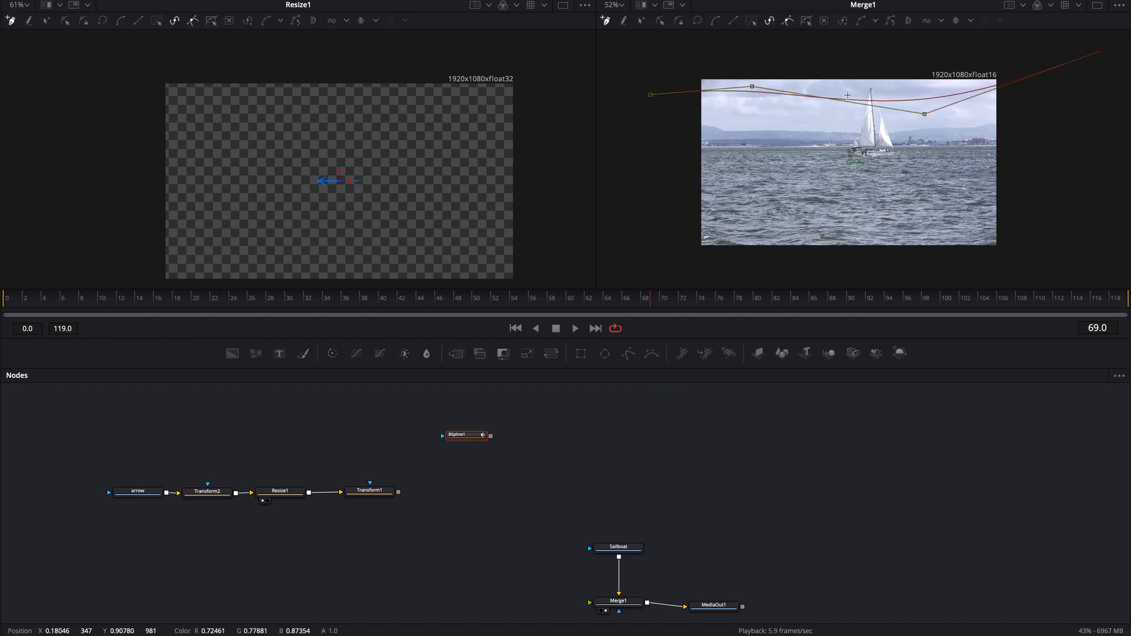
Reshape the BSpline into a shallow dip by lowering its two middle points and moving its left end point further up and out.
drag(751, 87, 744, 123)
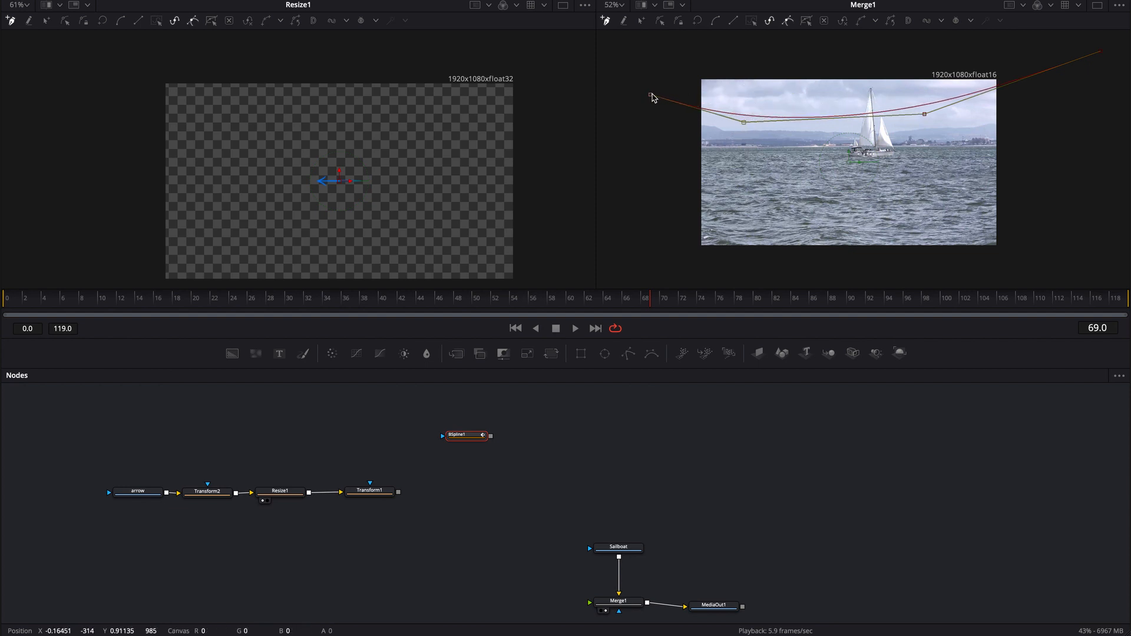
drag(653, 94, 650, 85)
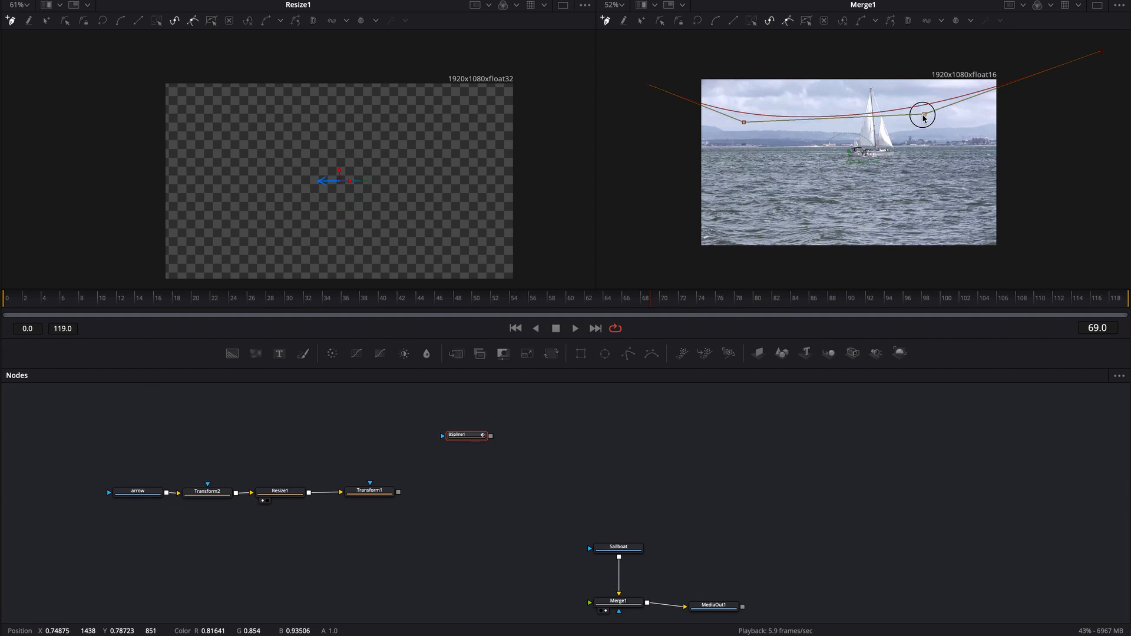
drag(923, 117, 925, 131)
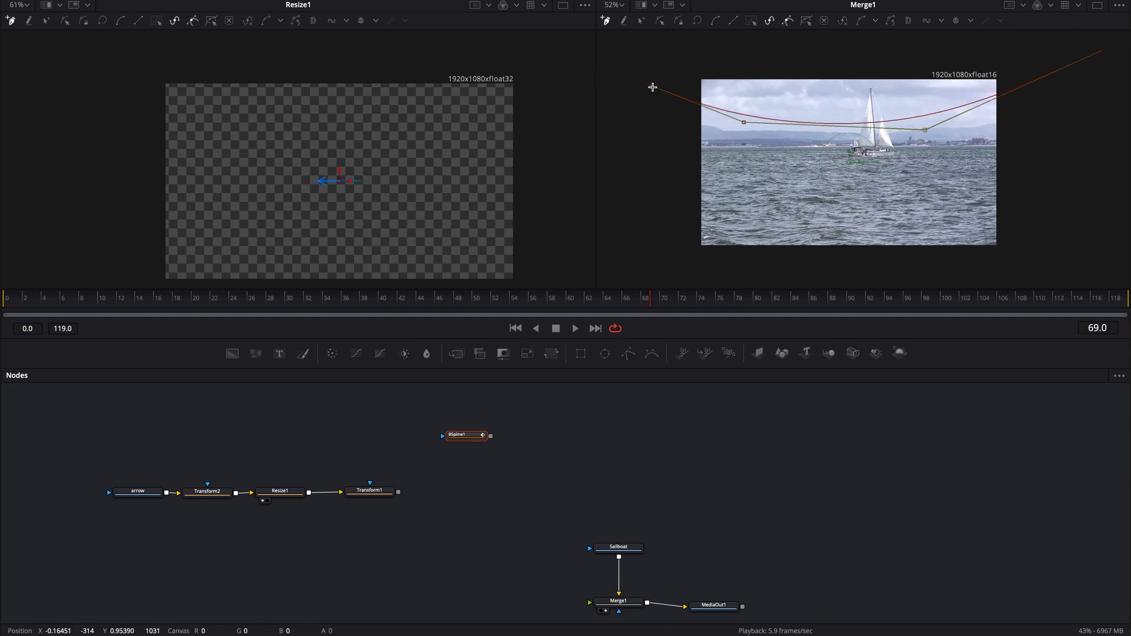
drag(653, 87, 630, 60)
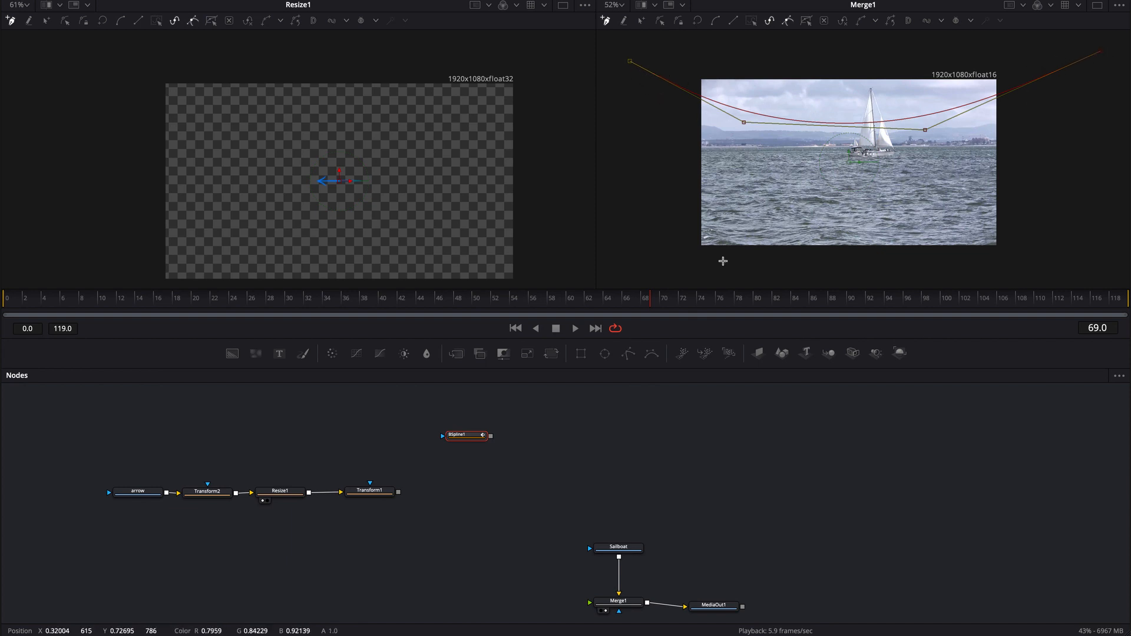
Remove the BSpline1Polyline shape animation and publish BSpline1's polyline, moving the node aside and deselecting it.
click(1077, 0)
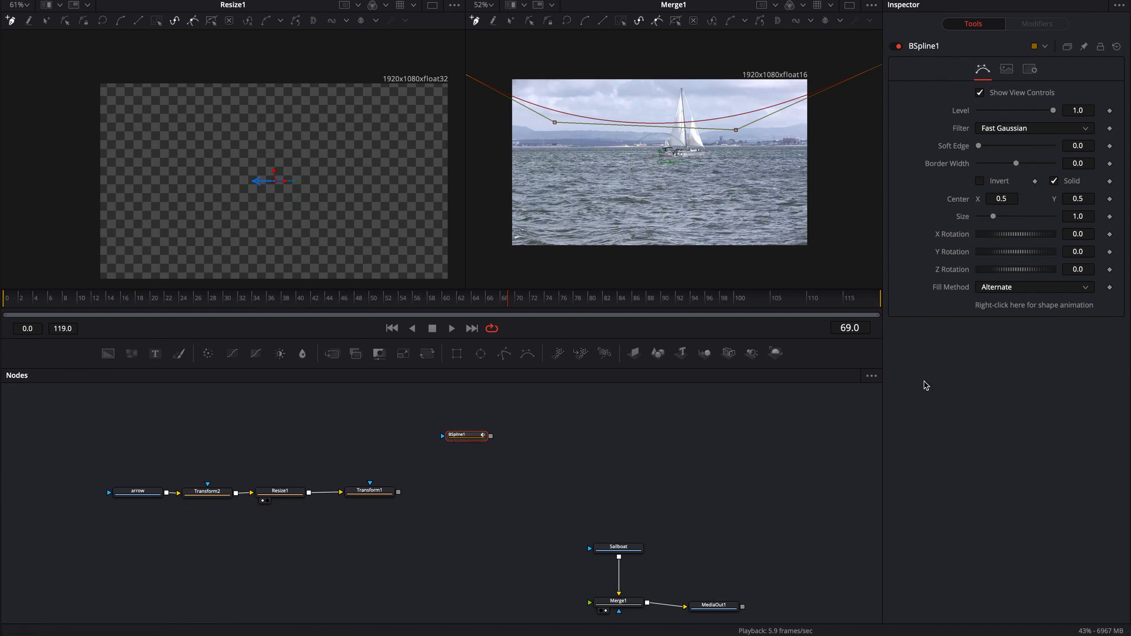
right_click(1023, 307)
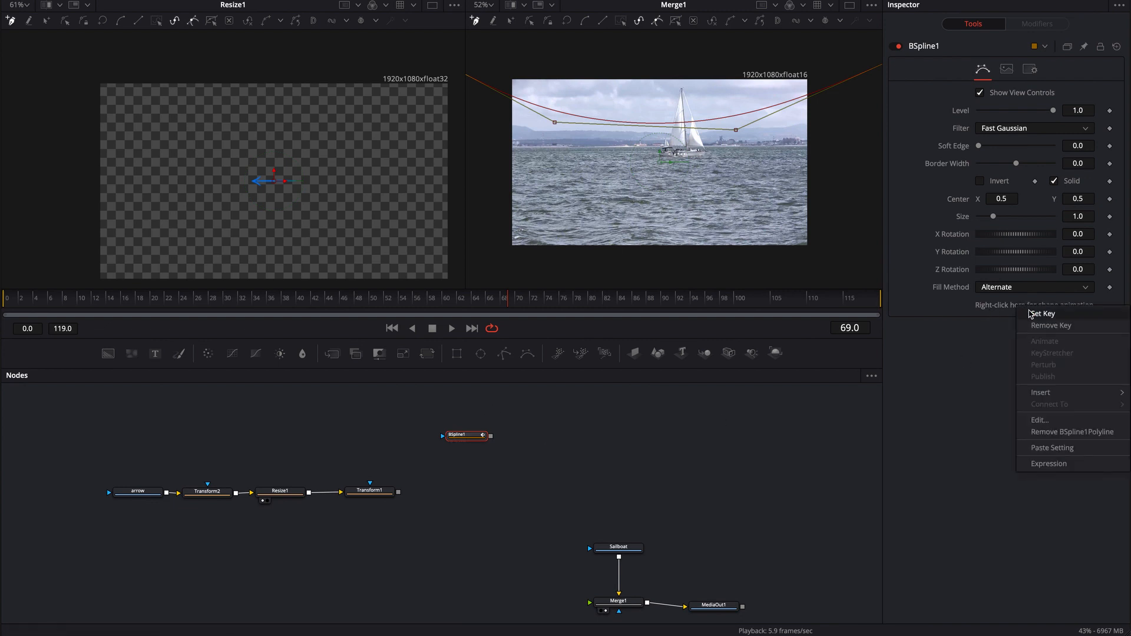
click(1043, 432)
right_click(1003, 308)
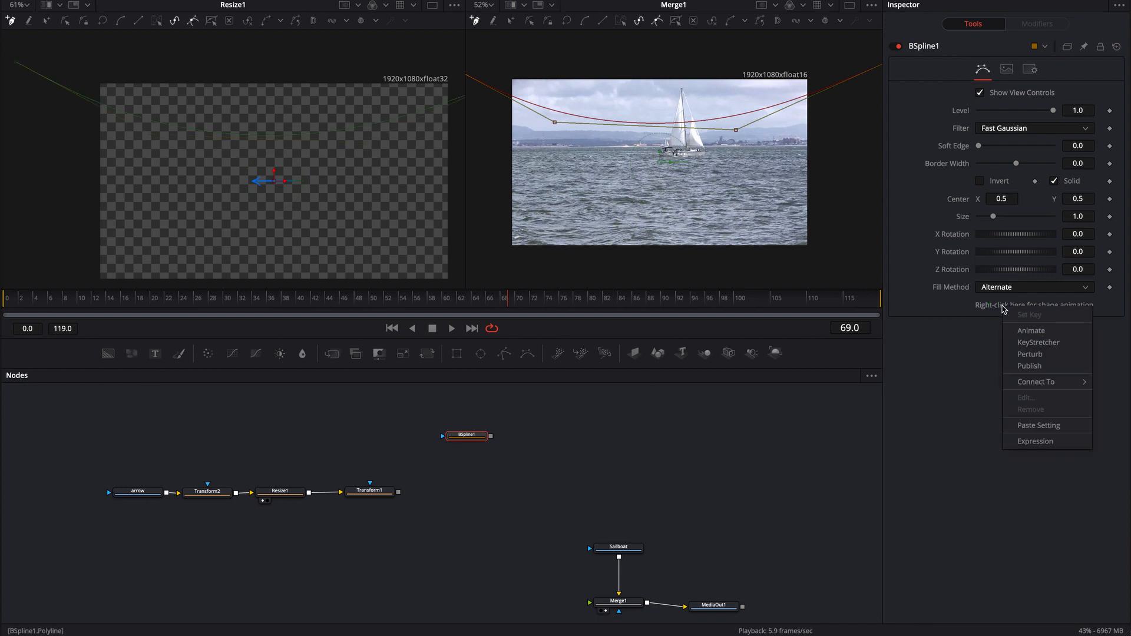
click(1022, 367)
drag(475, 438, 563, 428)
click(528, 472)
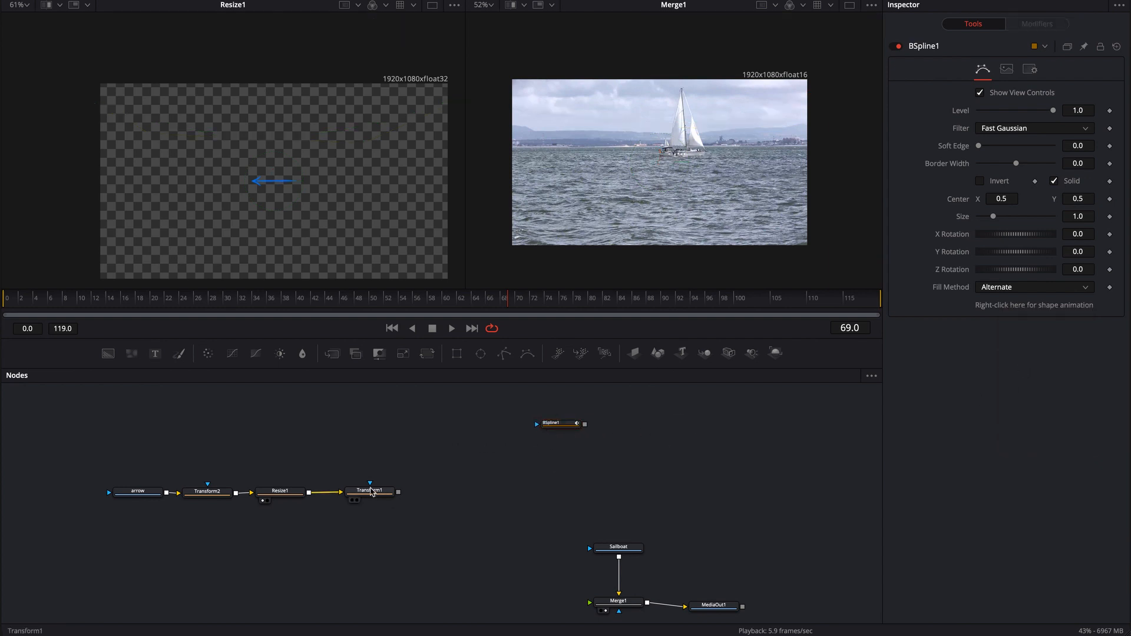
Add a Path modifier to the Center of Transform1.
click(366, 493)
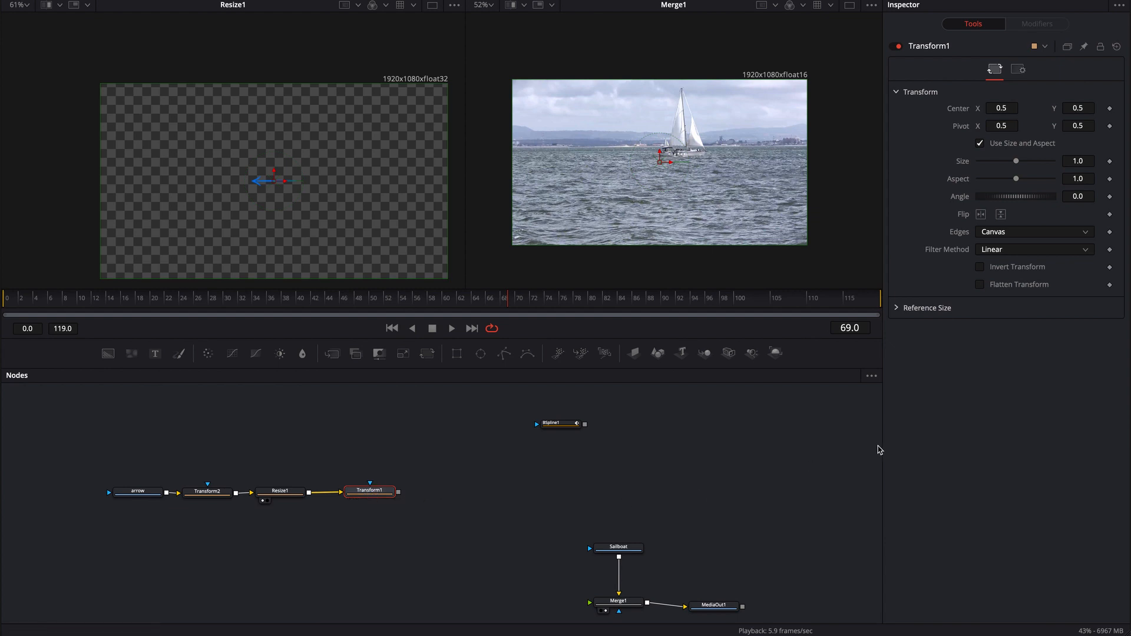
right_click(959, 112)
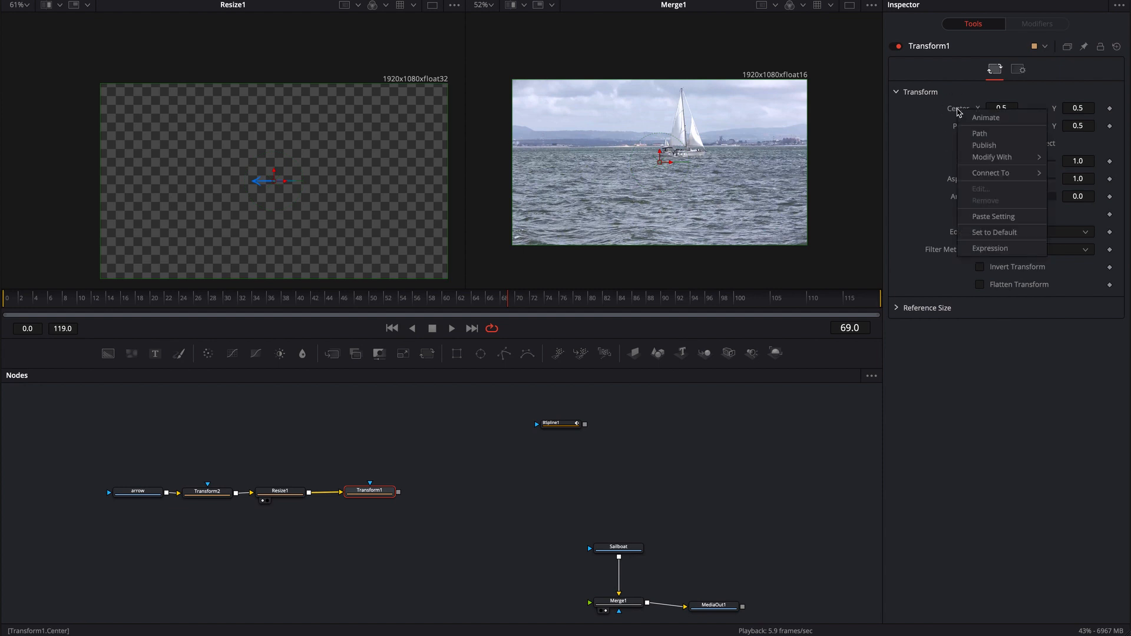
click(979, 134)
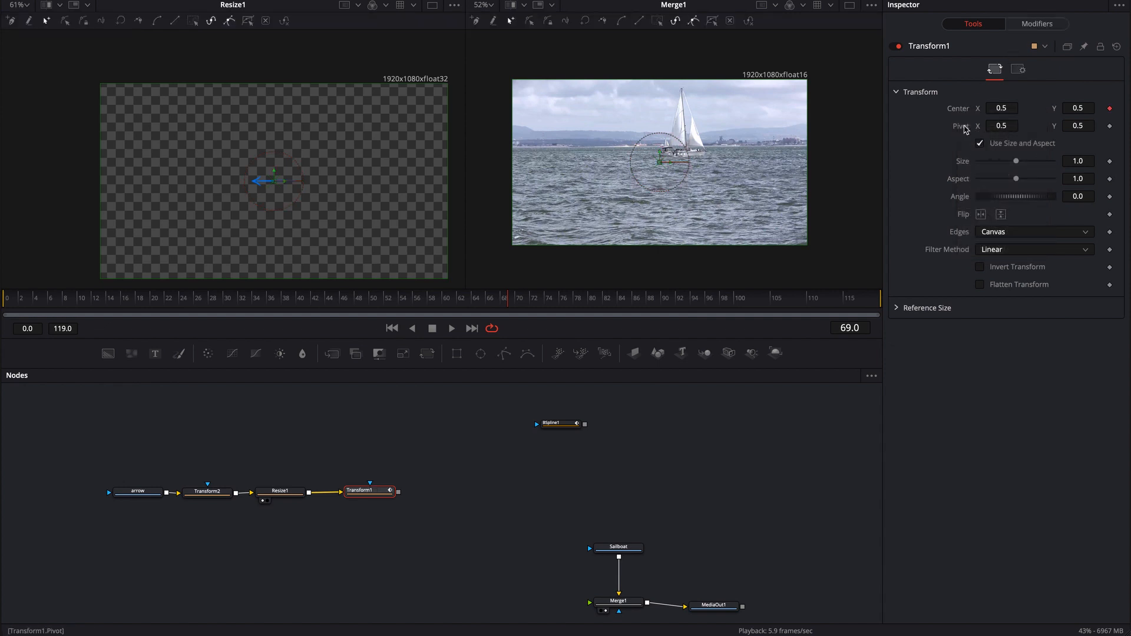
Remove the displacement keyframe from Transform1's Path1 modifier and connect its path shape to the published BSpline1 polyline.
click(1033, 26)
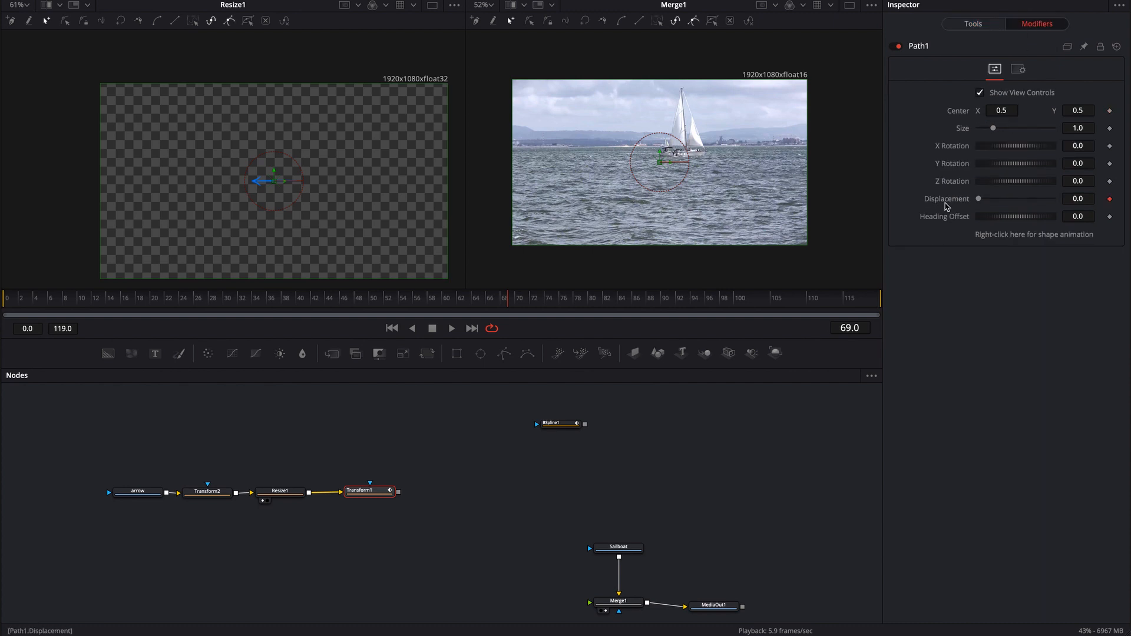
click(1110, 200)
right_click(1024, 239)
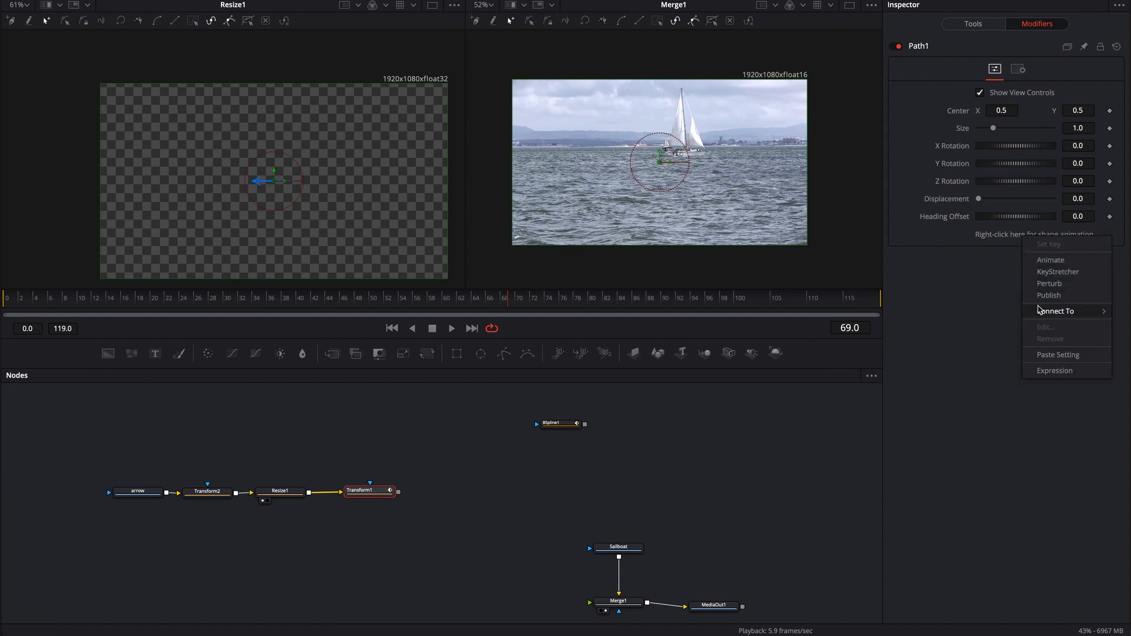
mouse_move(1054, 311)
mouse_move(966, 318)
click(1049, 318)
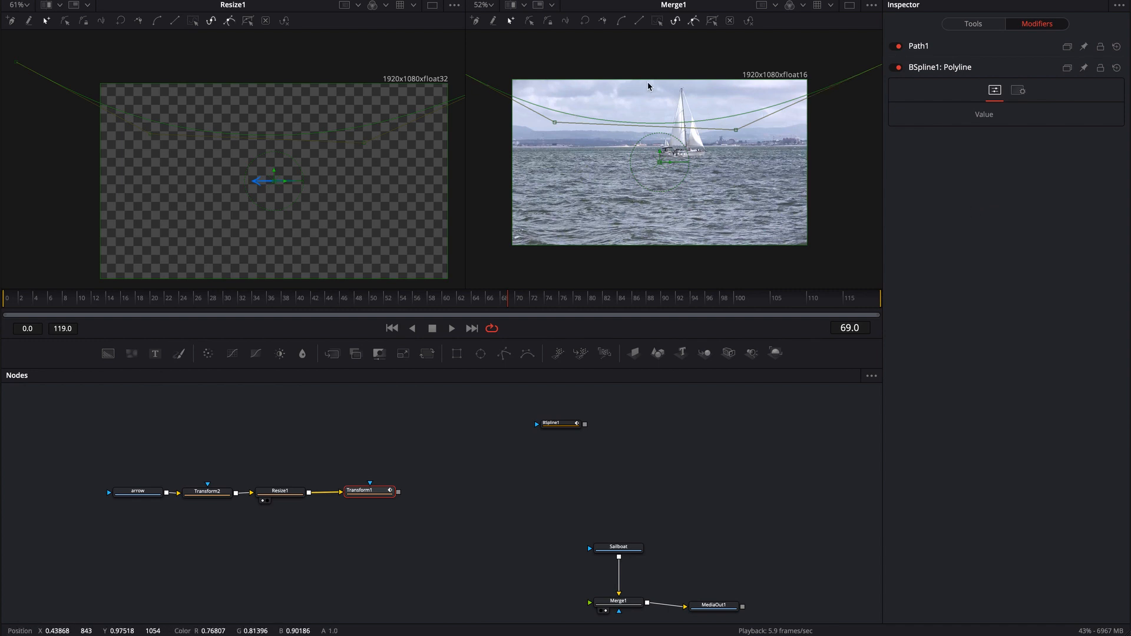
Load Transform1 into the first viewer and set Path1's displacement to about 0.346.
click(369, 492)
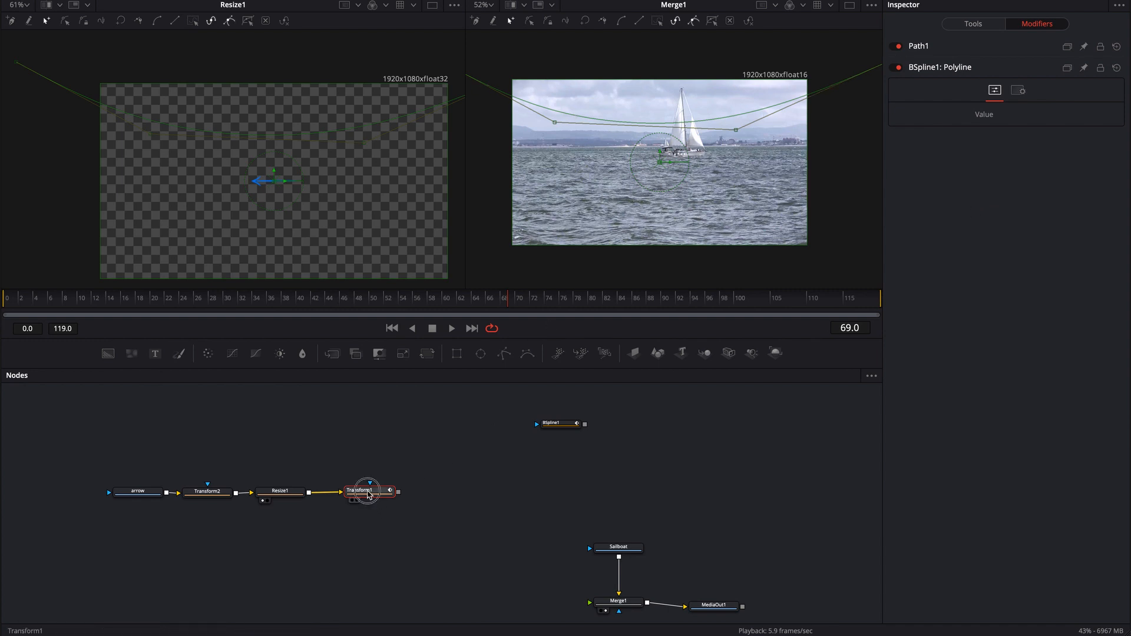
click(924, 48)
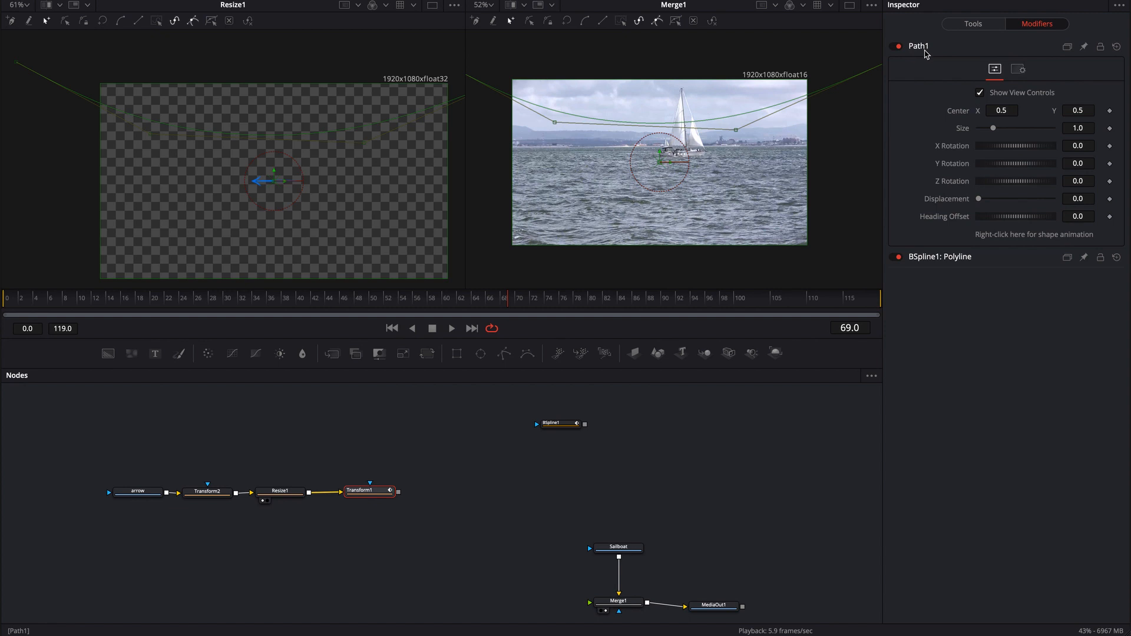
drag(978, 199, 1004, 204)
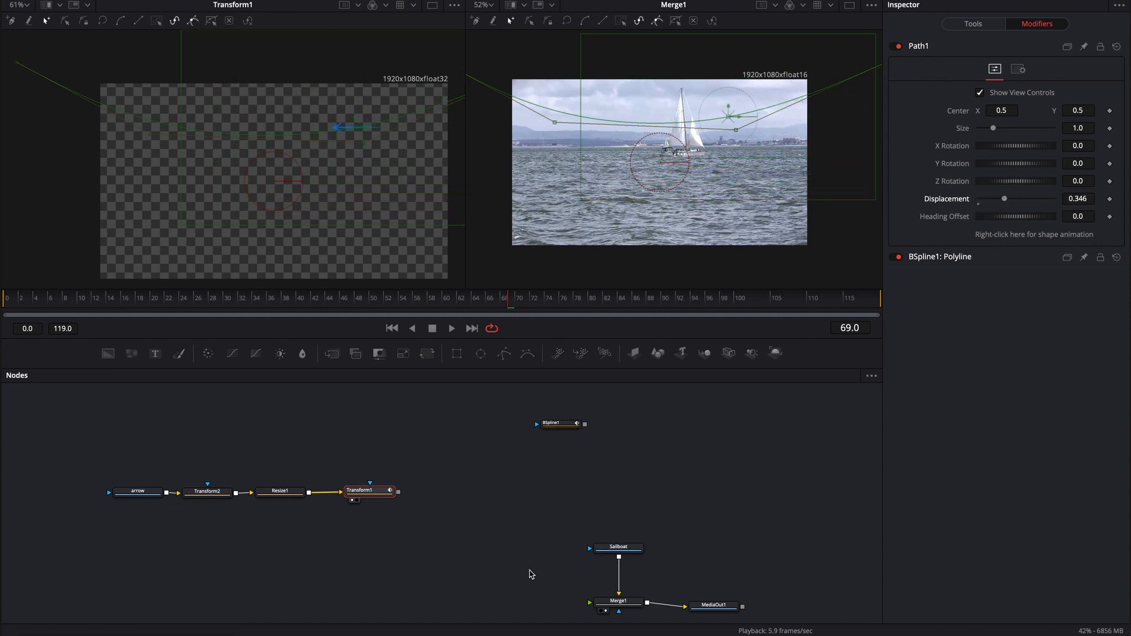
Connect Transform1's output to Merge1's foreground and move the arrow along the path to a displacement of about 0.472.
drag(399, 492, 600, 605)
click(422, 465)
click(375, 494)
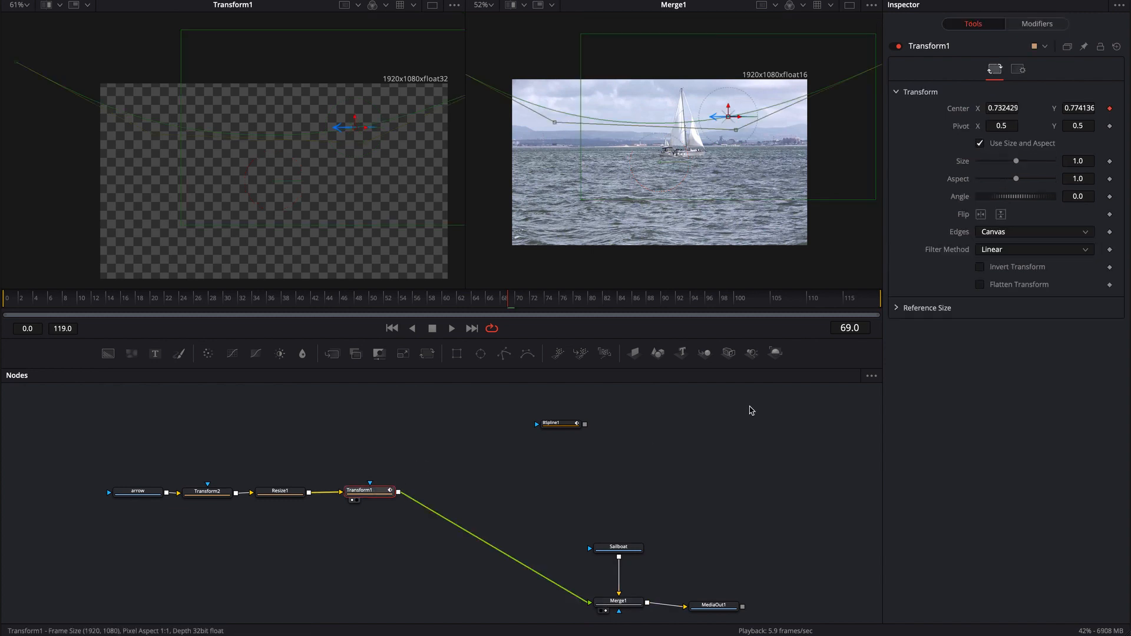
click(1035, 27)
mouse_move(992, 224)
mouse_down()
mouse_move(1048, 226)
mouse_move(981, 229)
mouse_move(1034, 231)
mouse_move(986, 232)
mouse_move(1011, 233)
mouse_up()
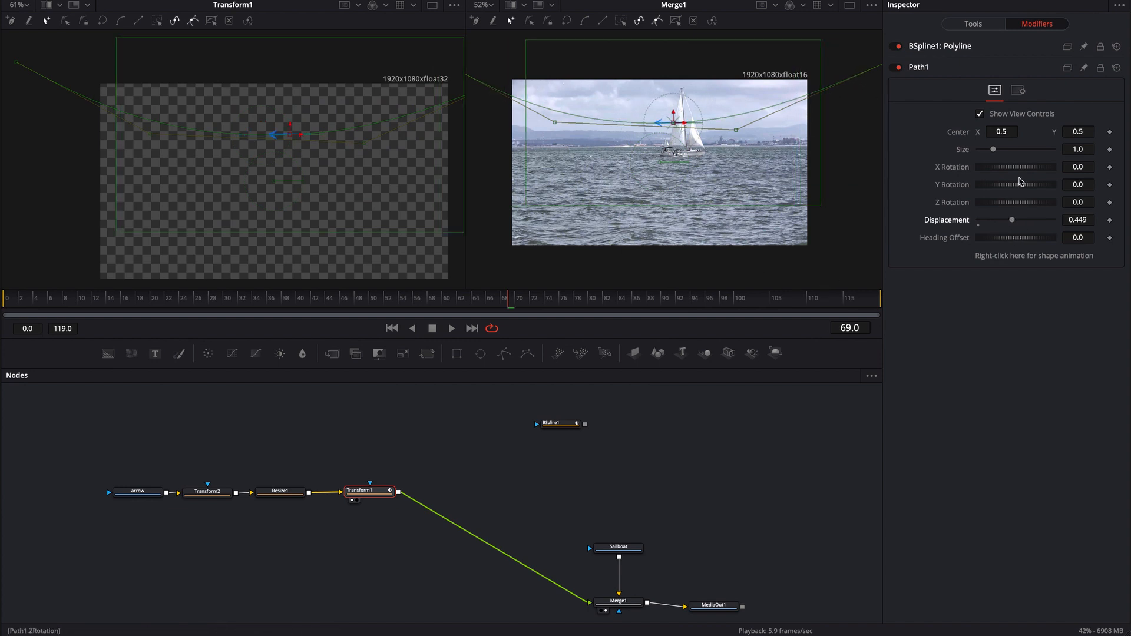
drag(1011, 220, 1013, 222)
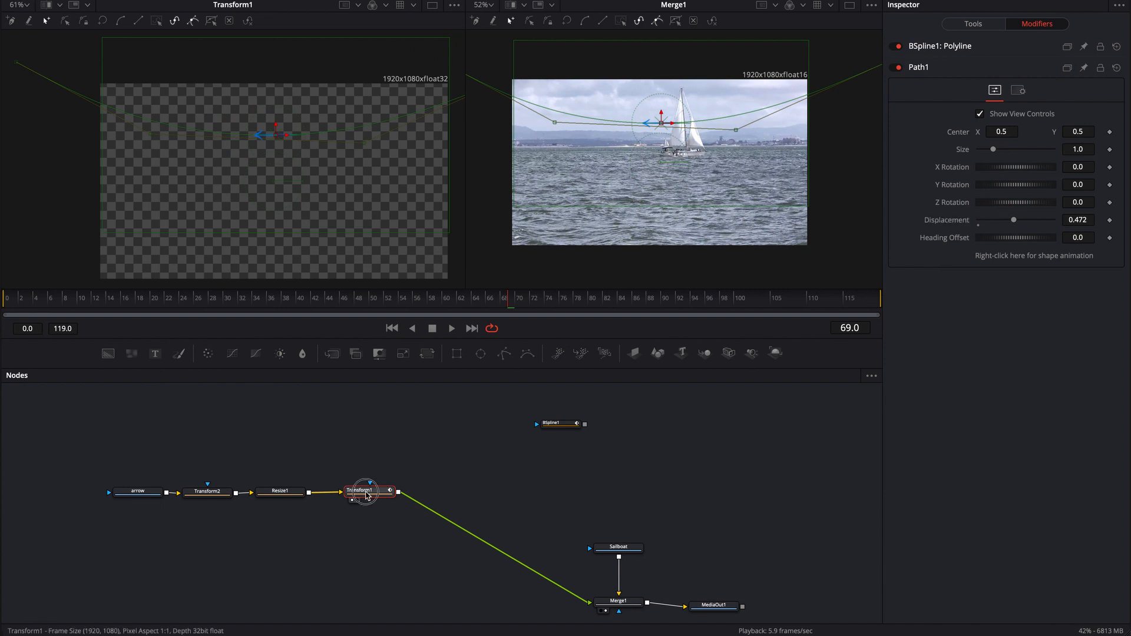
Connect Transform1's Angle to Path1's Heading and set the path displacement to about 0.504.
click(971, 25)
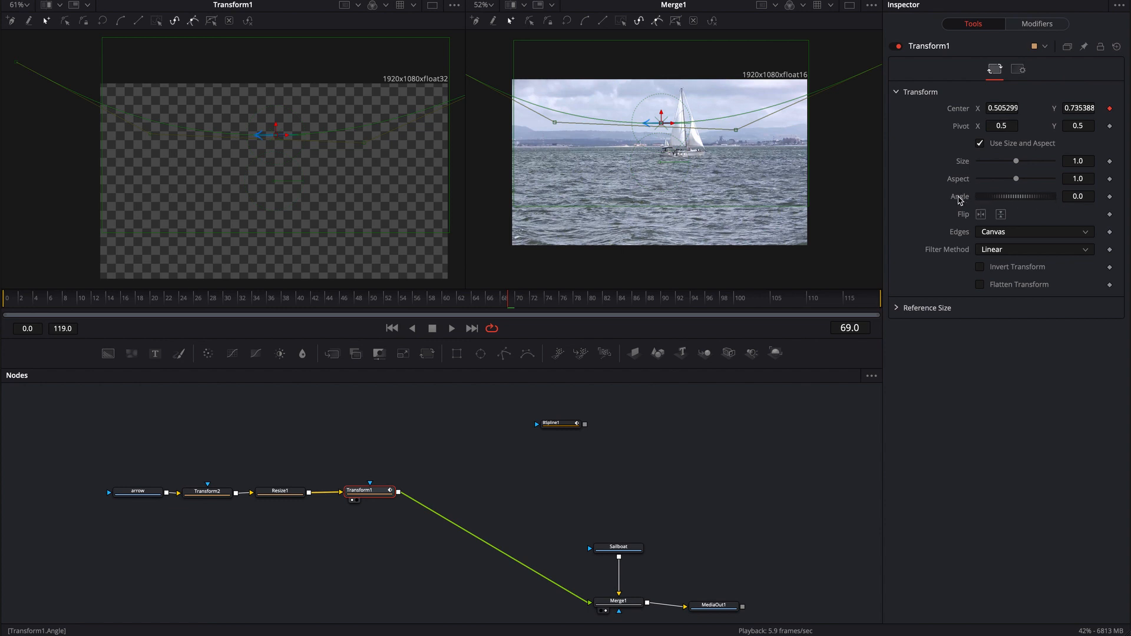
right_click(960, 201)
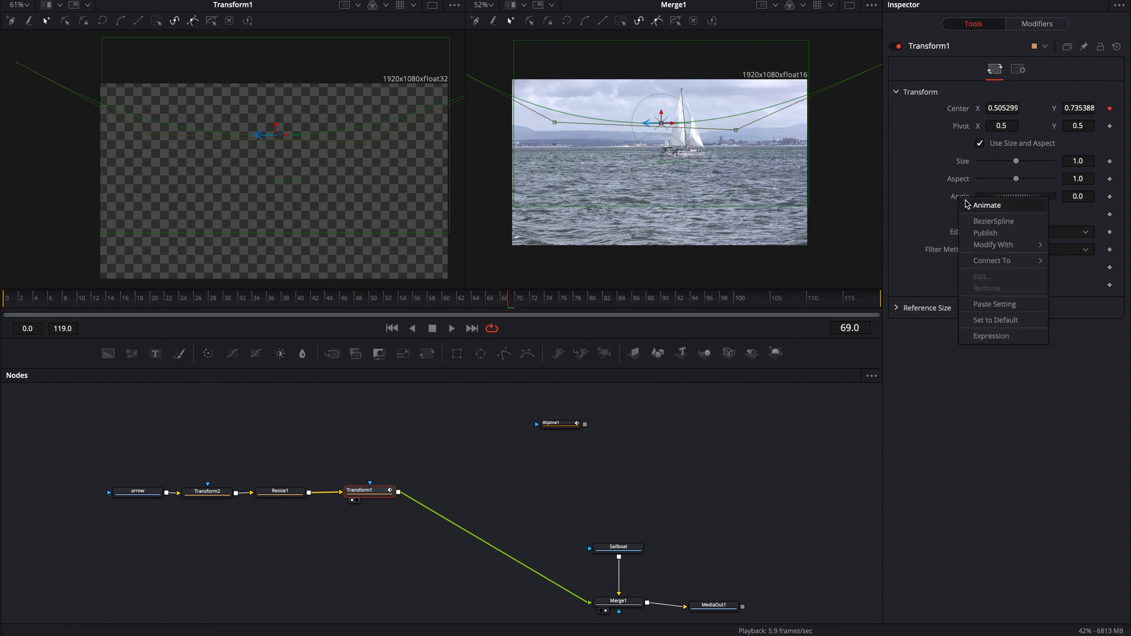
mouse_move(994, 261)
mouse_move(940, 266)
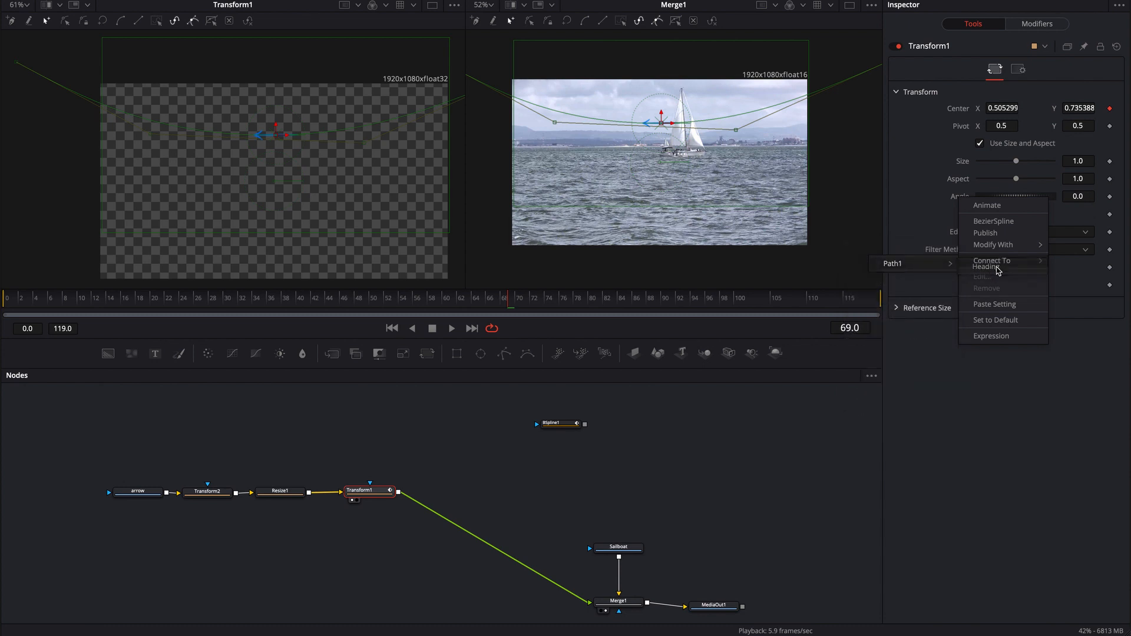
click(997, 270)
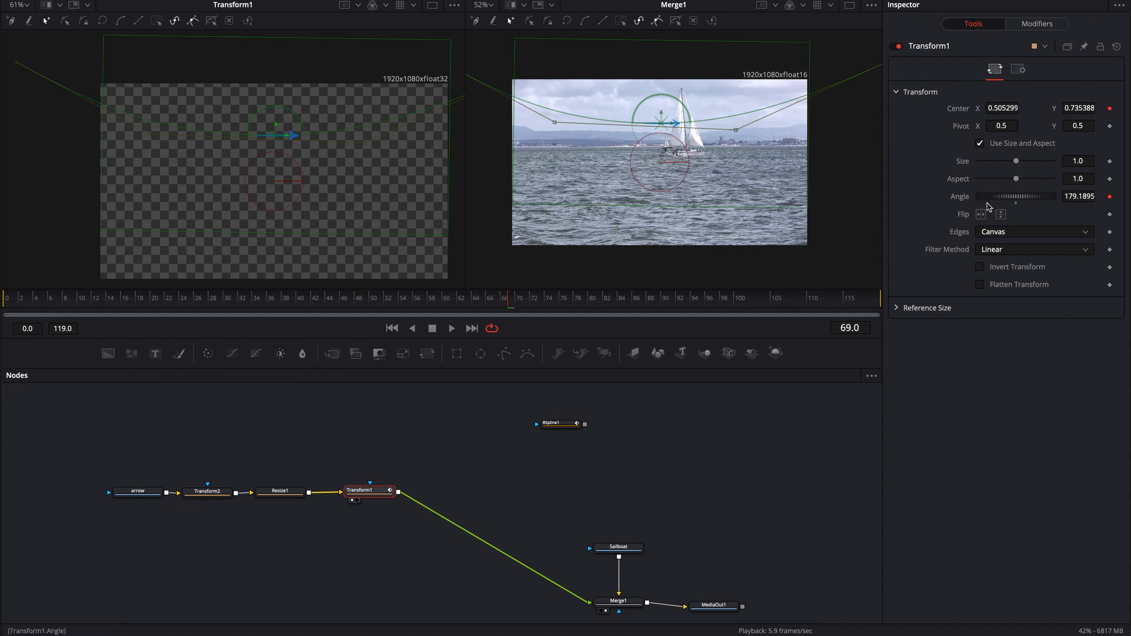
click(1037, 24)
mouse_move(1014, 224)
mouse_down()
mouse_move(992, 223)
mouse_move(1037, 227)
mouse_move(987, 229)
mouse_move(1034, 232)
mouse_move(1018, 234)
mouse_up()
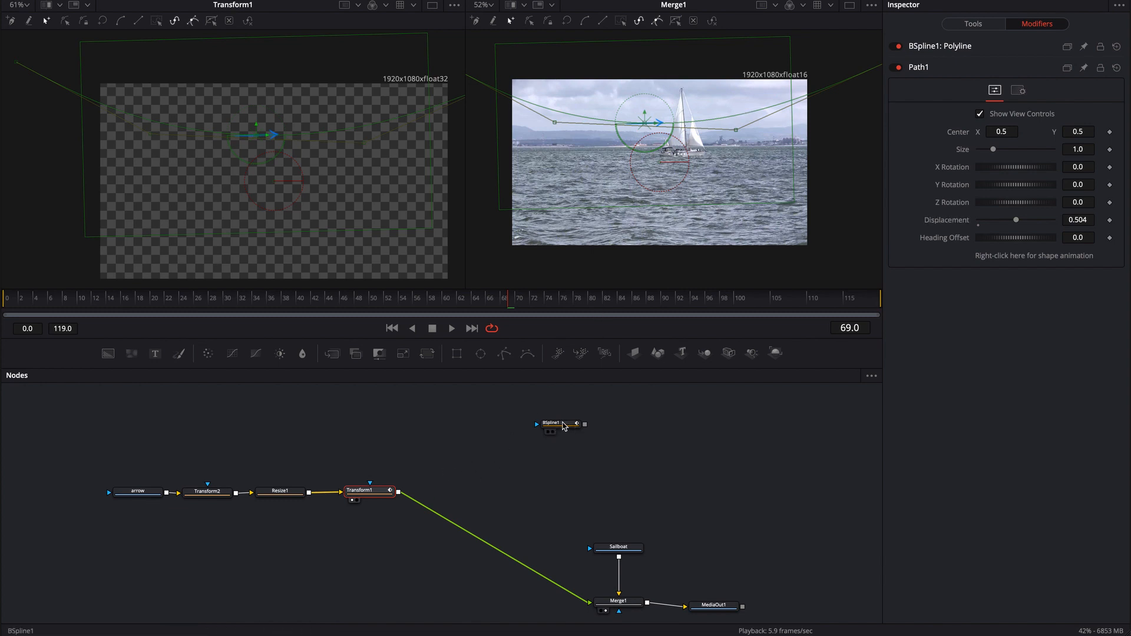
Convert the BSpline1 polyline from B-Spline to Bezier.
click(563, 425)
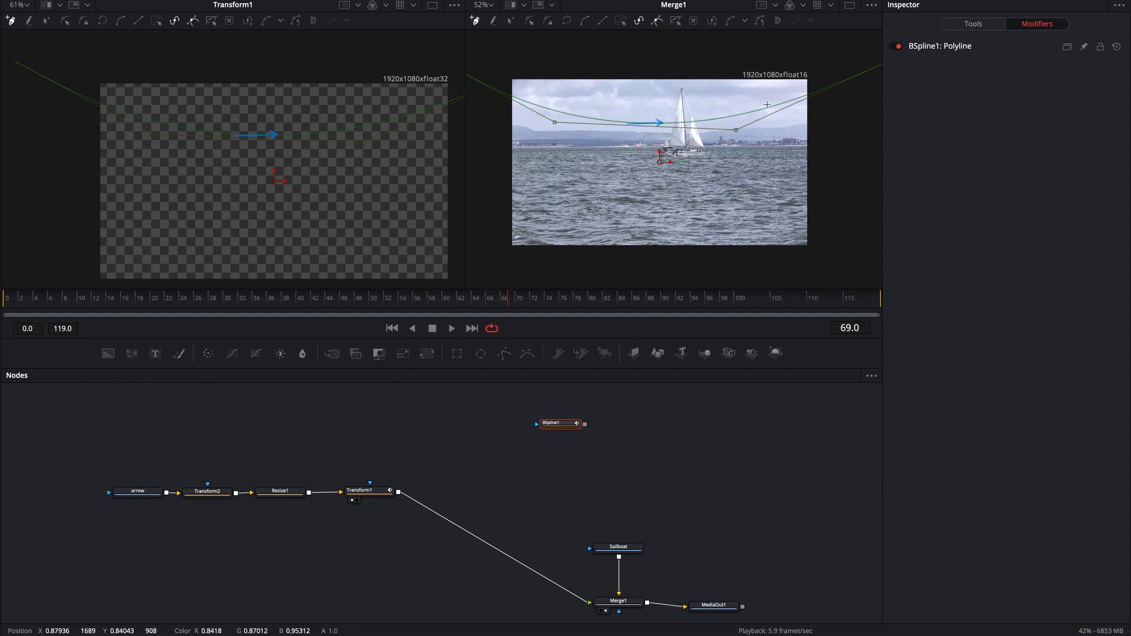
right_click(707, 119)
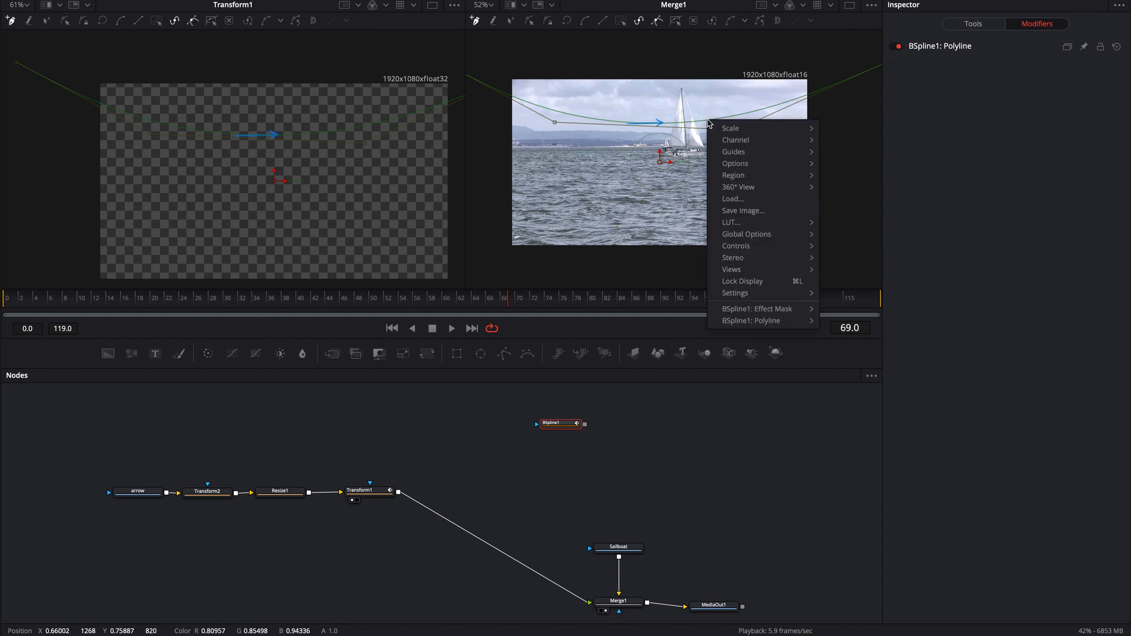
mouse_move(727, 323)
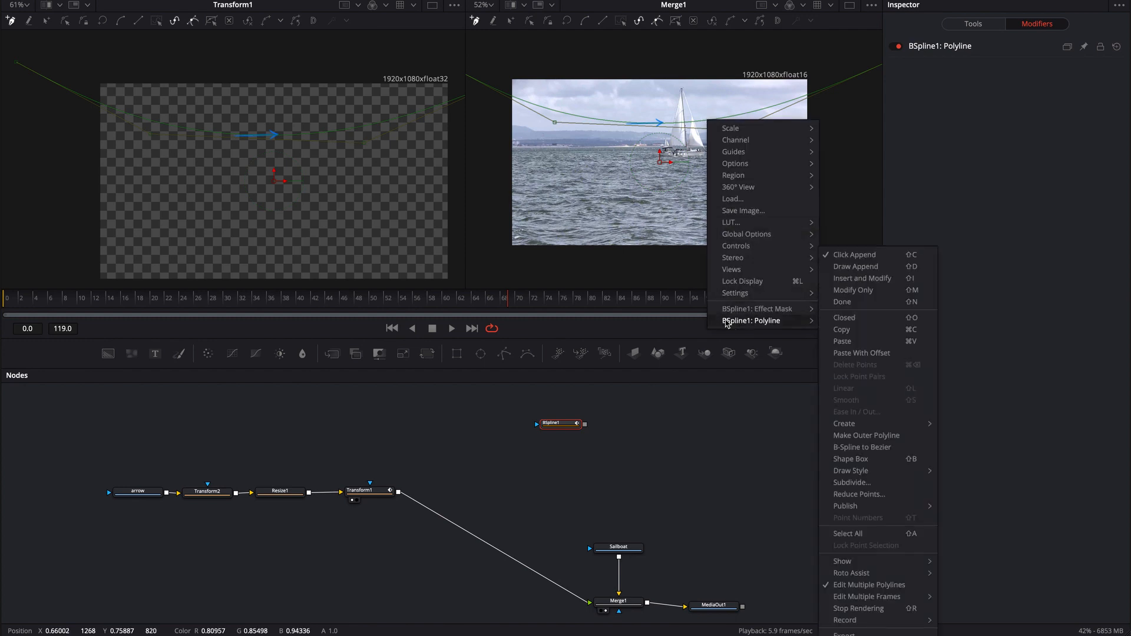
click(857, 448)
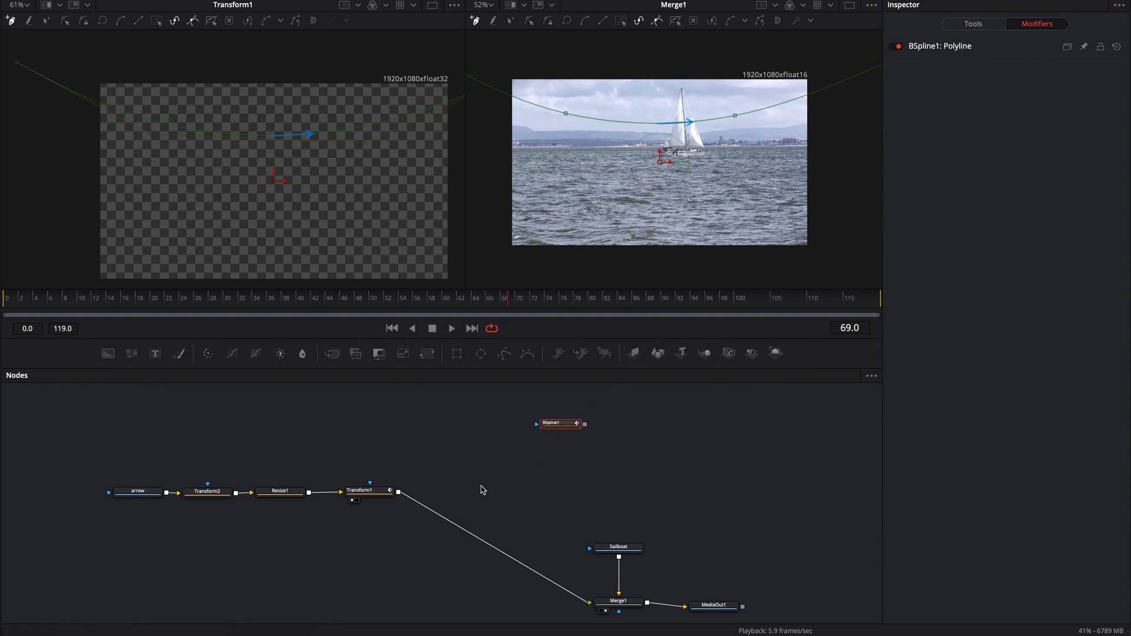
Turn off Transform2's horizontal flip and set Path1's displacement on Transform1 to about 0.535.
click(215, 495)
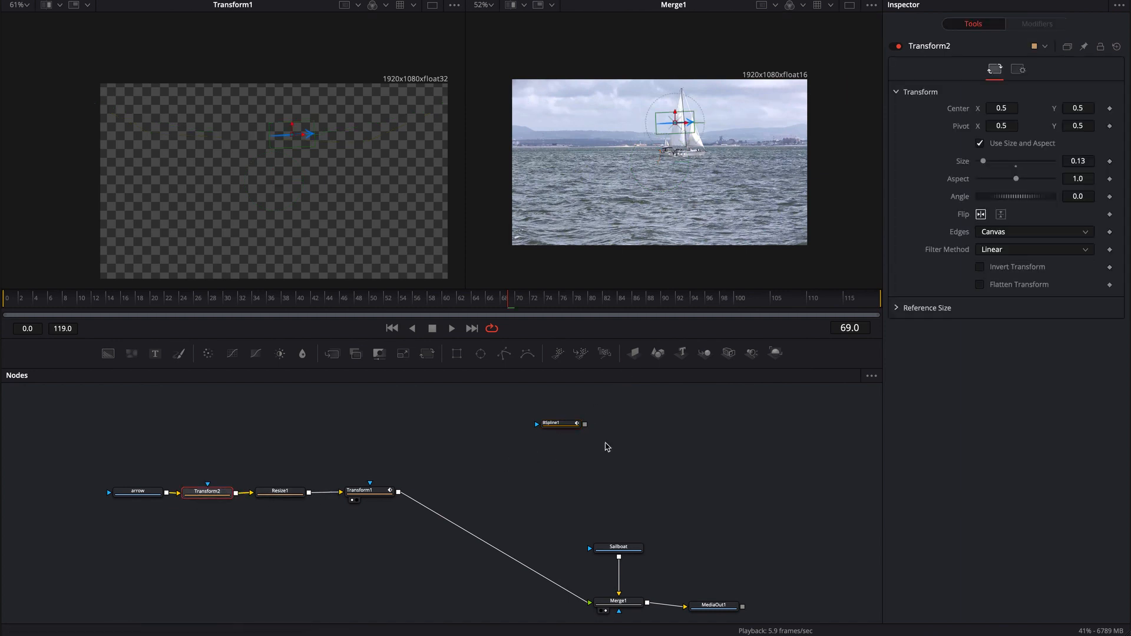
click(981, 215)
click(373, 494)
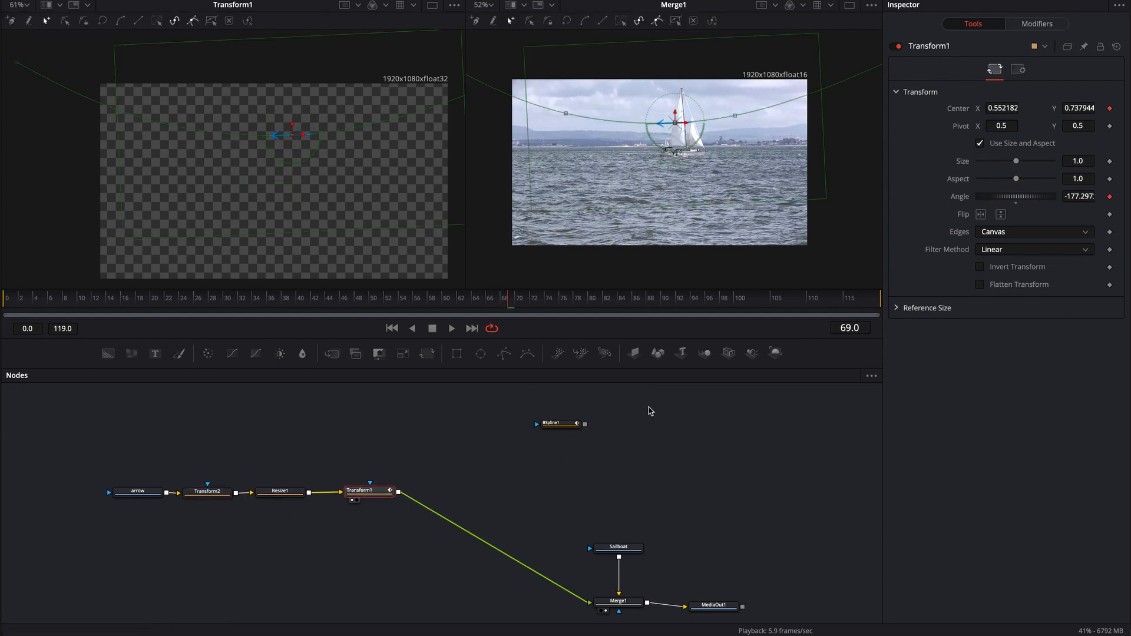
click(1043, 24)
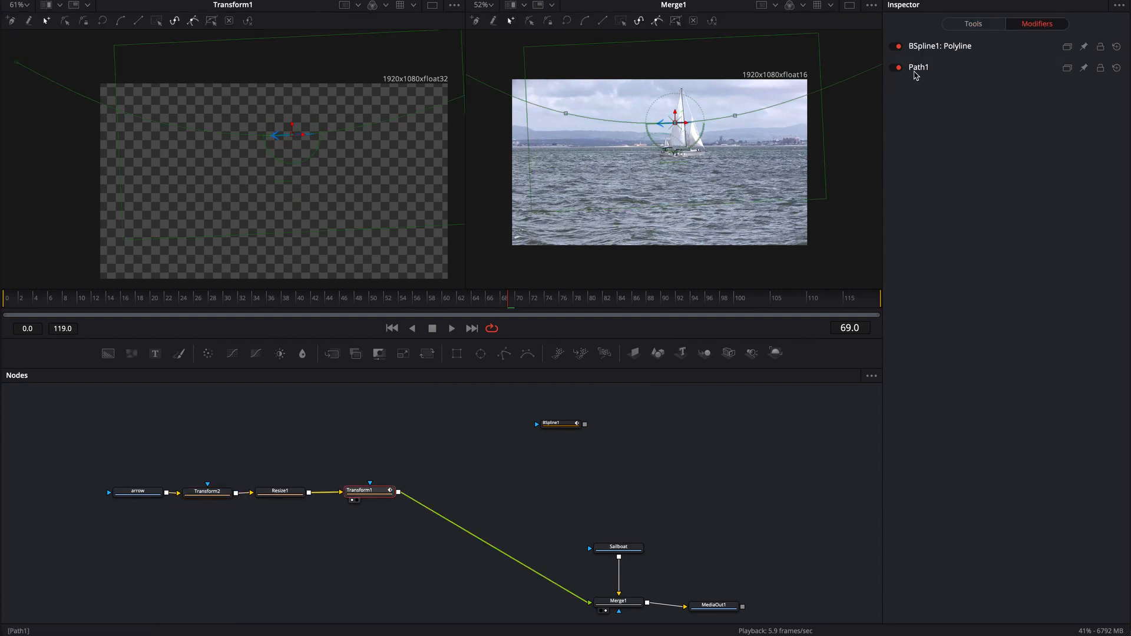
click(917, 69)
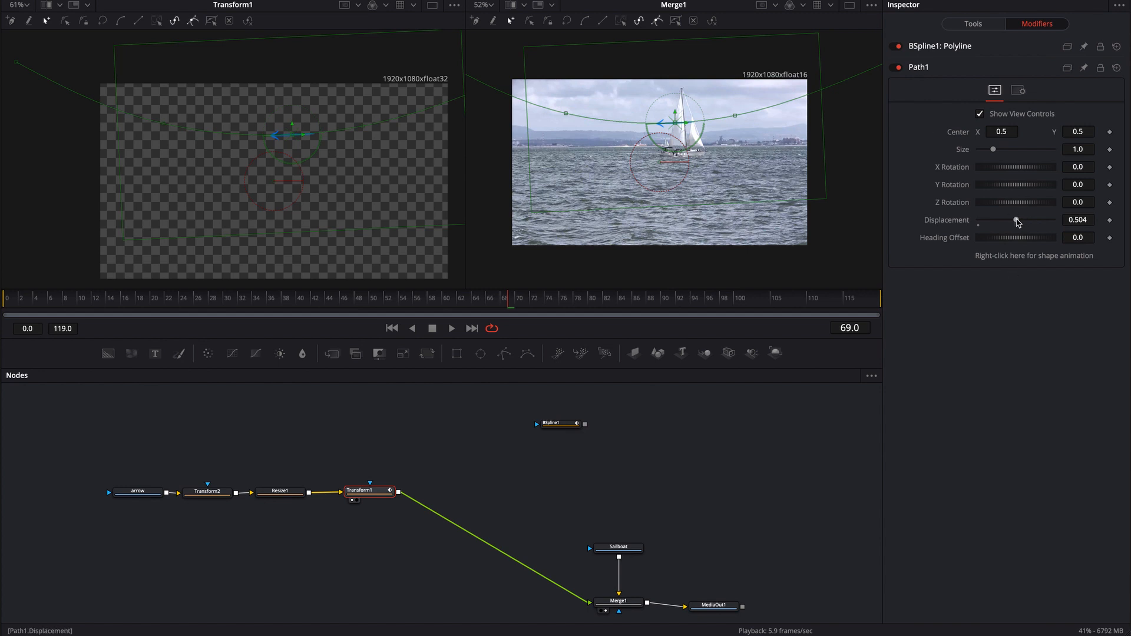
mouse_move(1018, 222)
mouse_down()
mouse_move(1000, 222)
mouse_move(1051, 225)
mouse_move(976, 221)
mouse_move(1020, 223)
mouse_up()
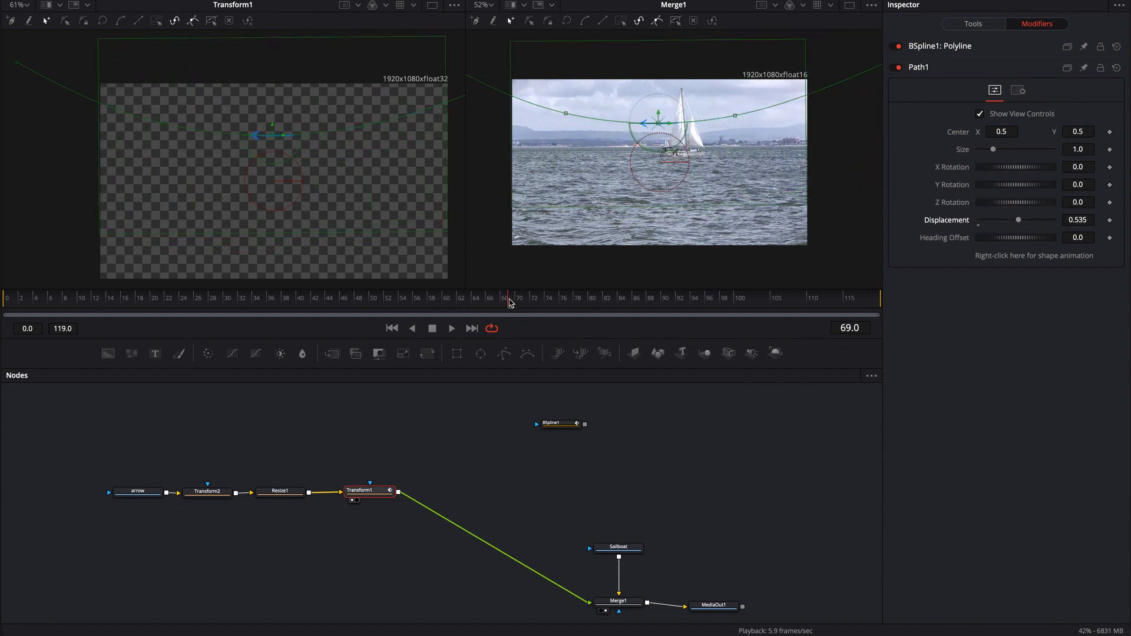
Animate Path1's displacement from 0.165 at frame 0 to a much higher value at the clip's end, and scrub through the motion.
drag(513, 304, 3, 306)
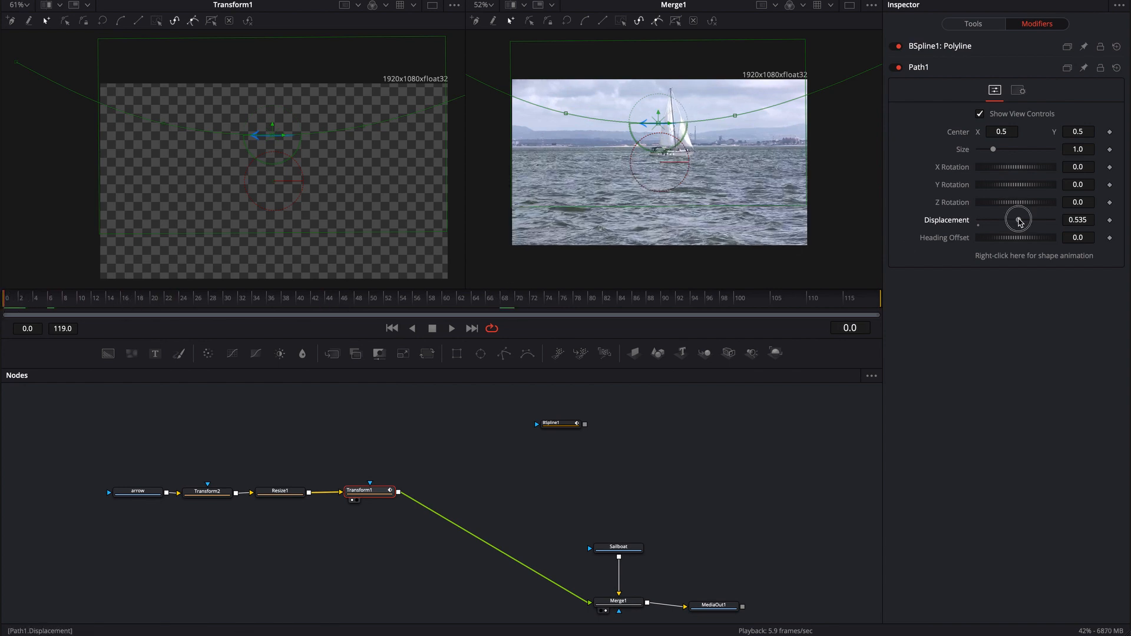
drag(1020, 222, 991, 223)
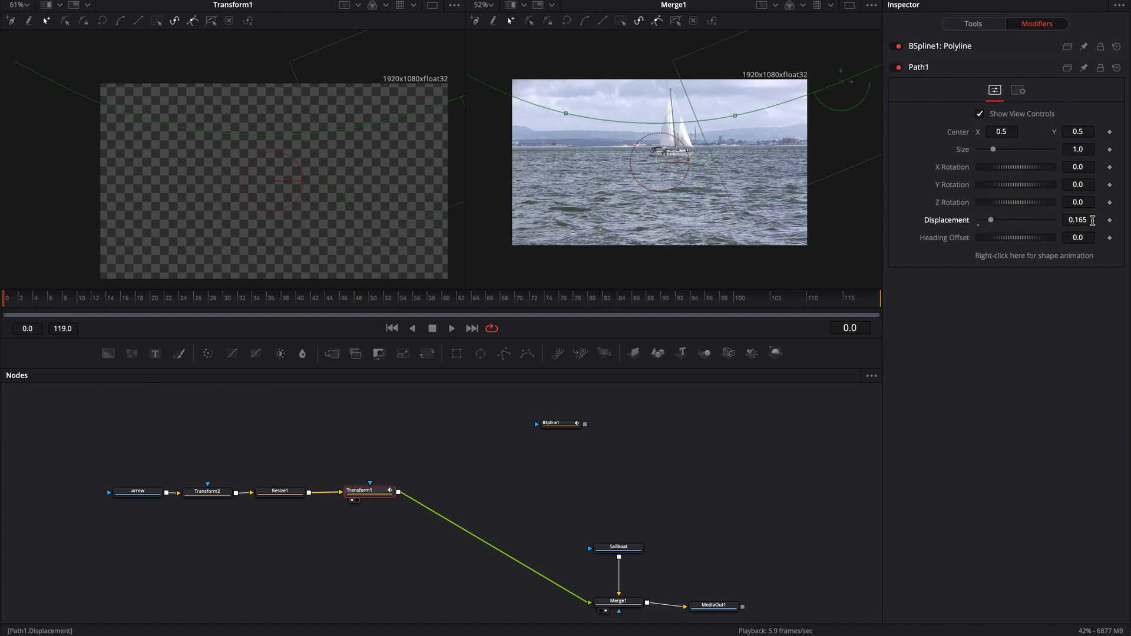
click(1109, 221)
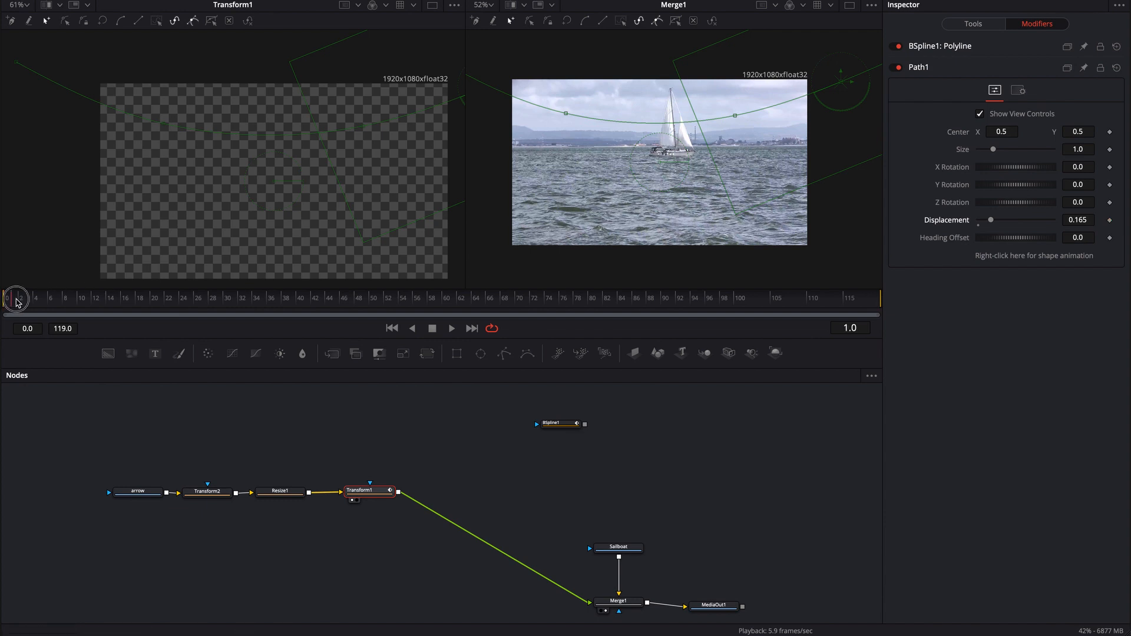
drag(16, 302, 877, 299)
drag(991, 221, 1048, 224)
drag(680, 303, 293, 310)
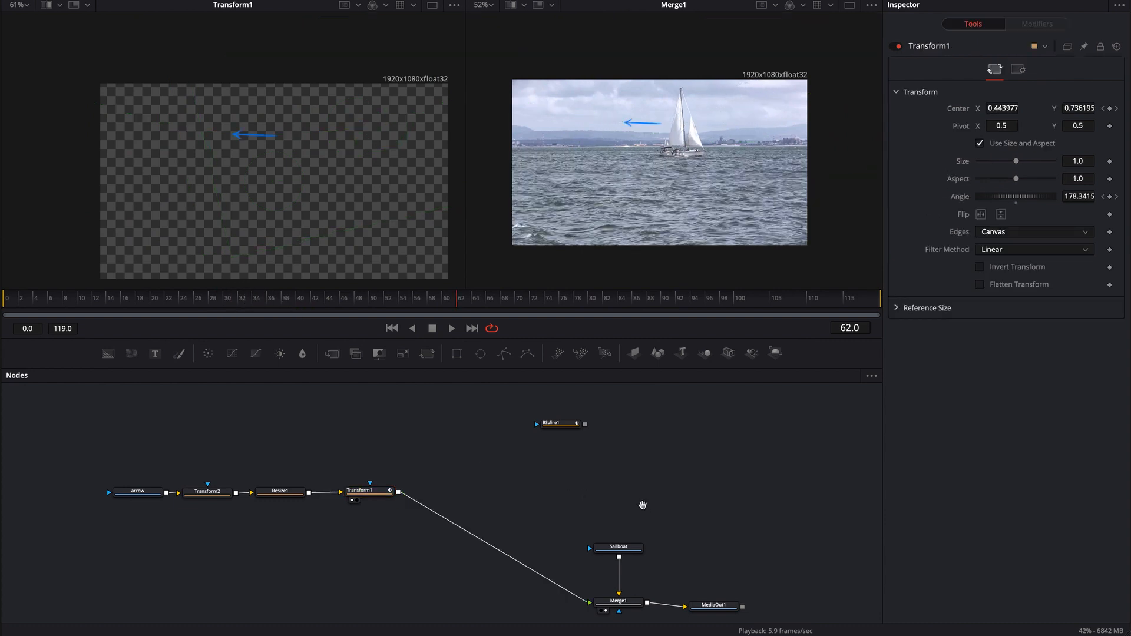
Move the BSpline1 node above Transform1 in the node graph and deselect it.
drag(643, 505, 676, 460)
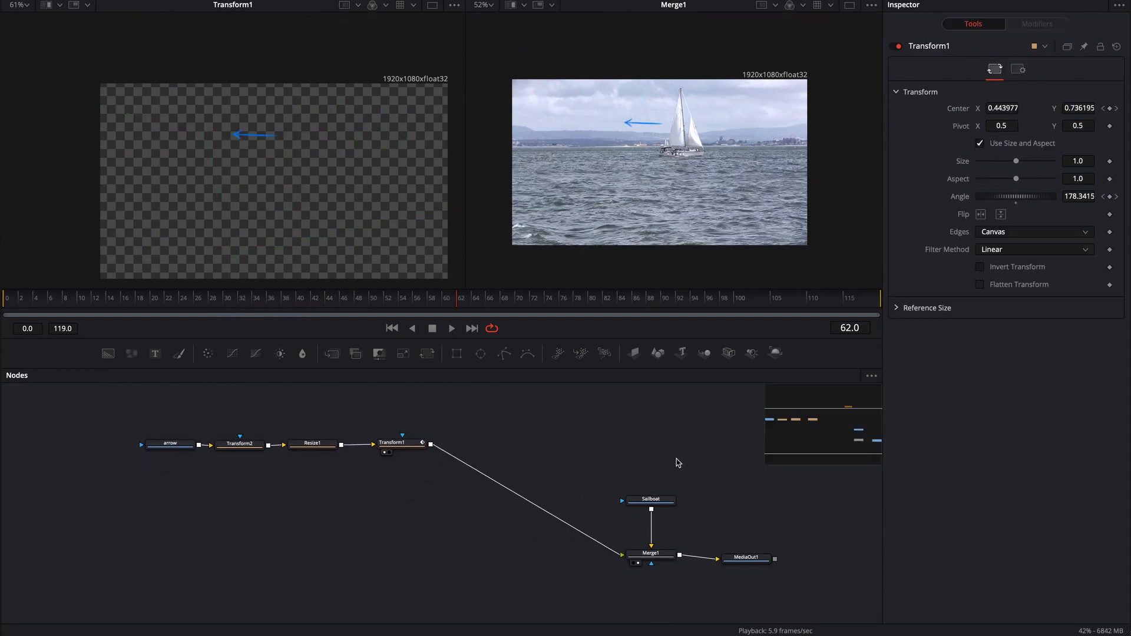
drag(589, 453, 625, 491)
drag(631, 416, 447, 402)
click(478, 422)
drag(655, 477, 640, 441)
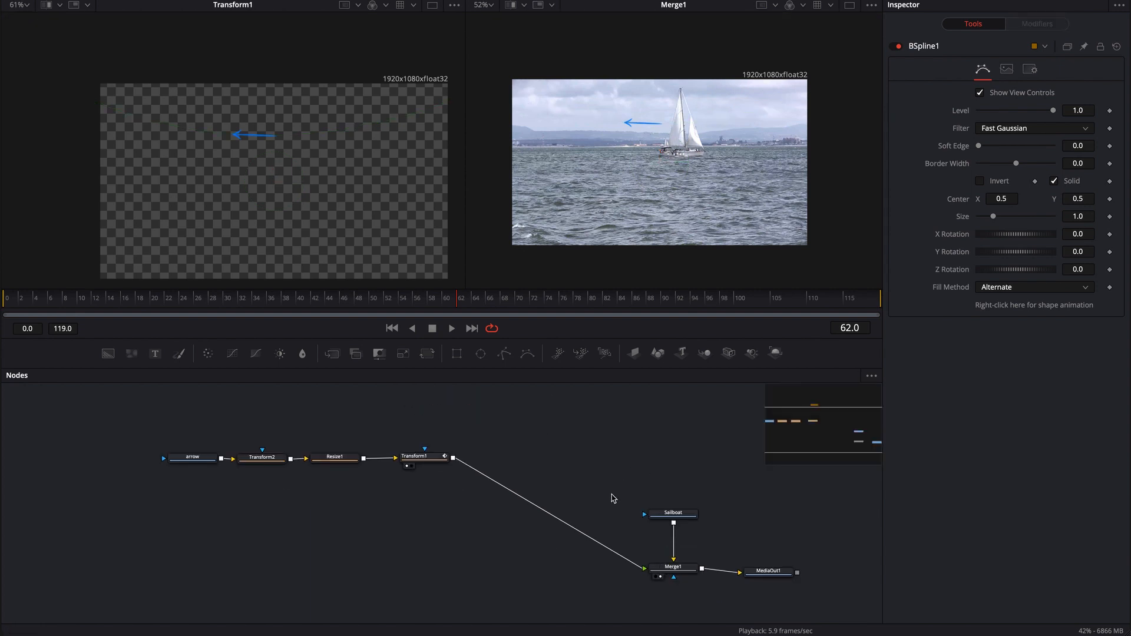
drag(613, 491, 624, 481)
drag(557, 437, 544, 468)
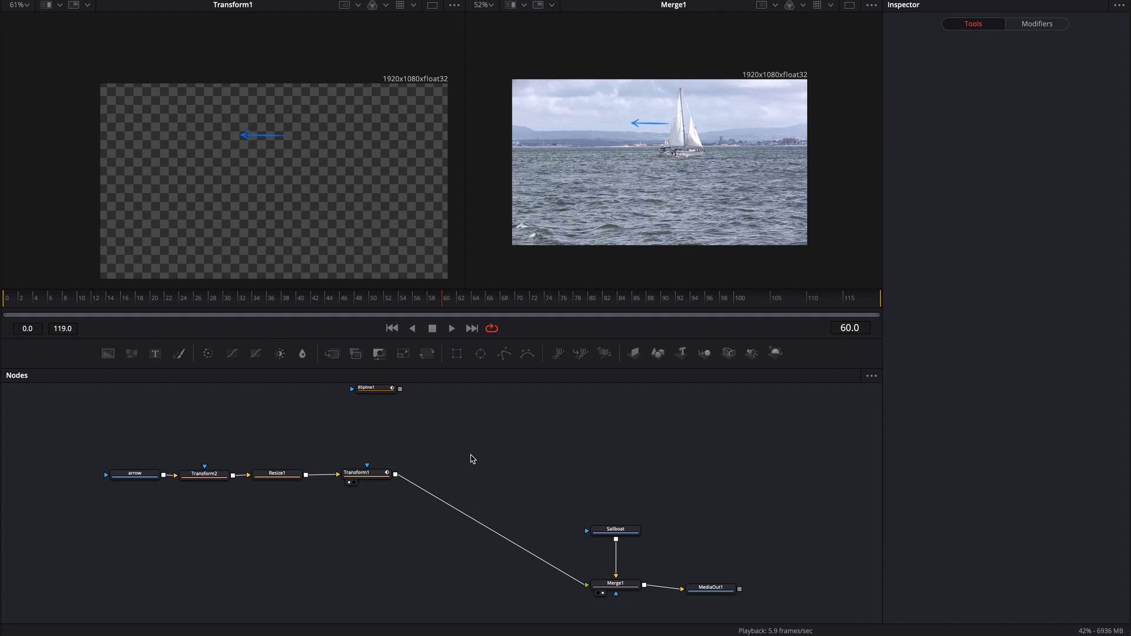
Insert a Duplicate node between Transform1 and Merge1, place it directly below Transform1 and set its Copies to 10.
click(373, 473)
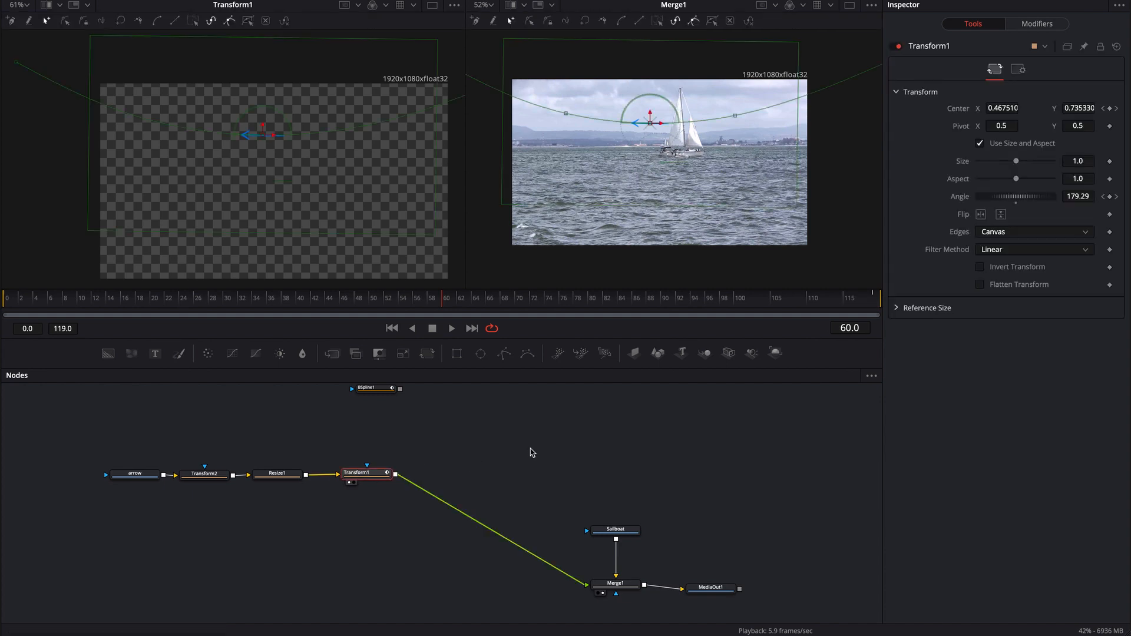
key(shift+space)
text(dupl)
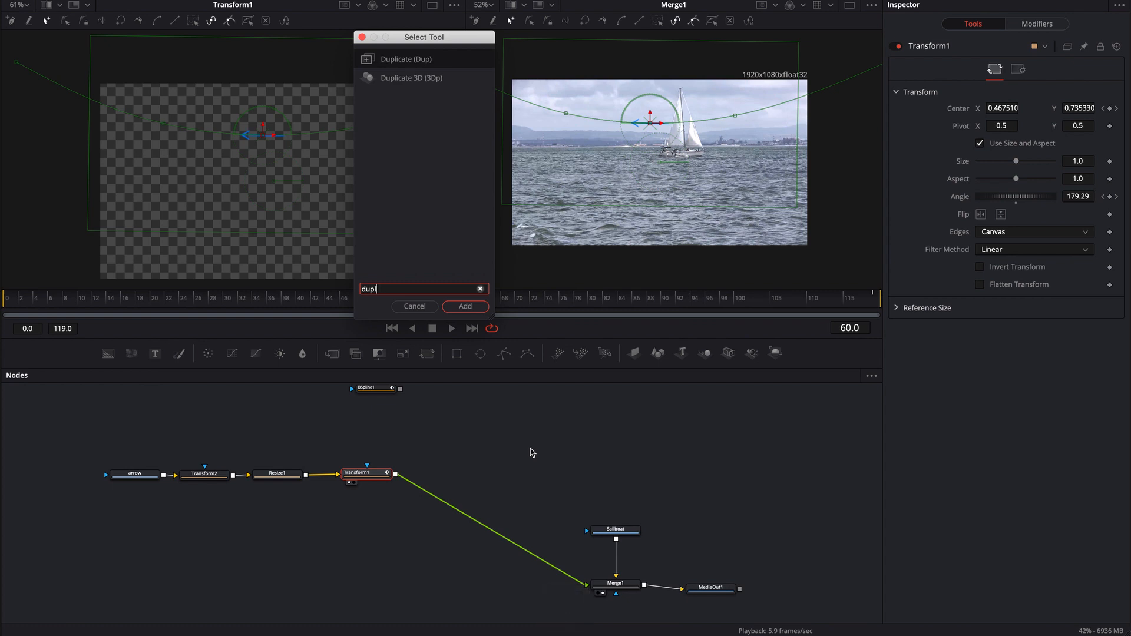
key(Return)
drag(424, 476, 370, 543)
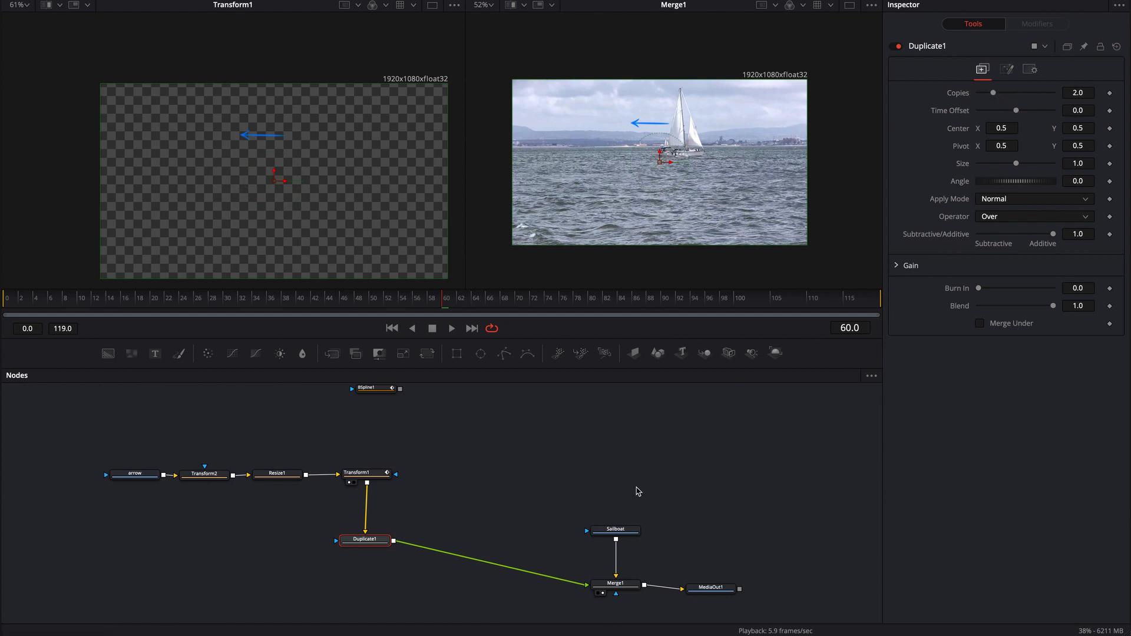
drag(372, 541, 374, 539)
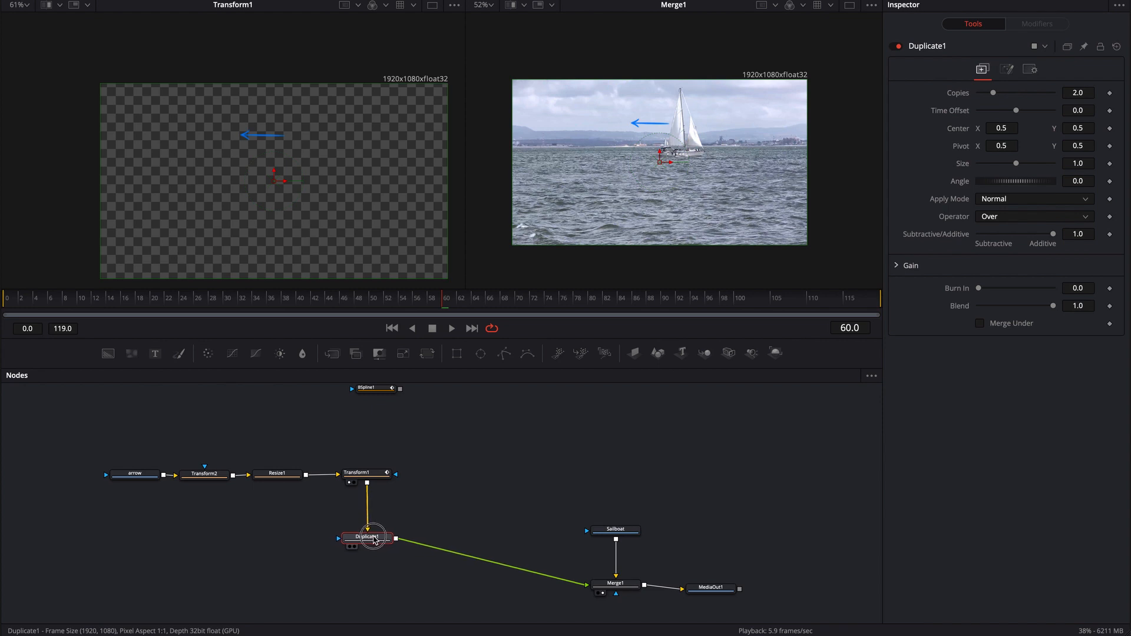
drag(992, 93, 1076, 91)
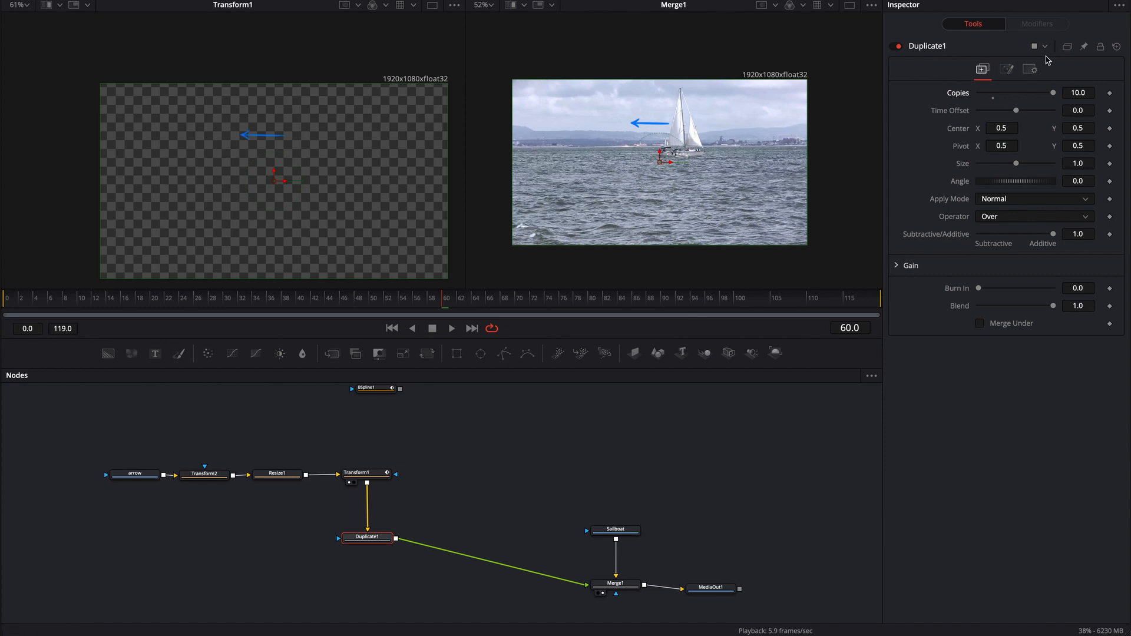
Raise Duplicate1's Time Offset to 5 and increase it to 10 to spread the arrows along the path.
click(1018, 112)
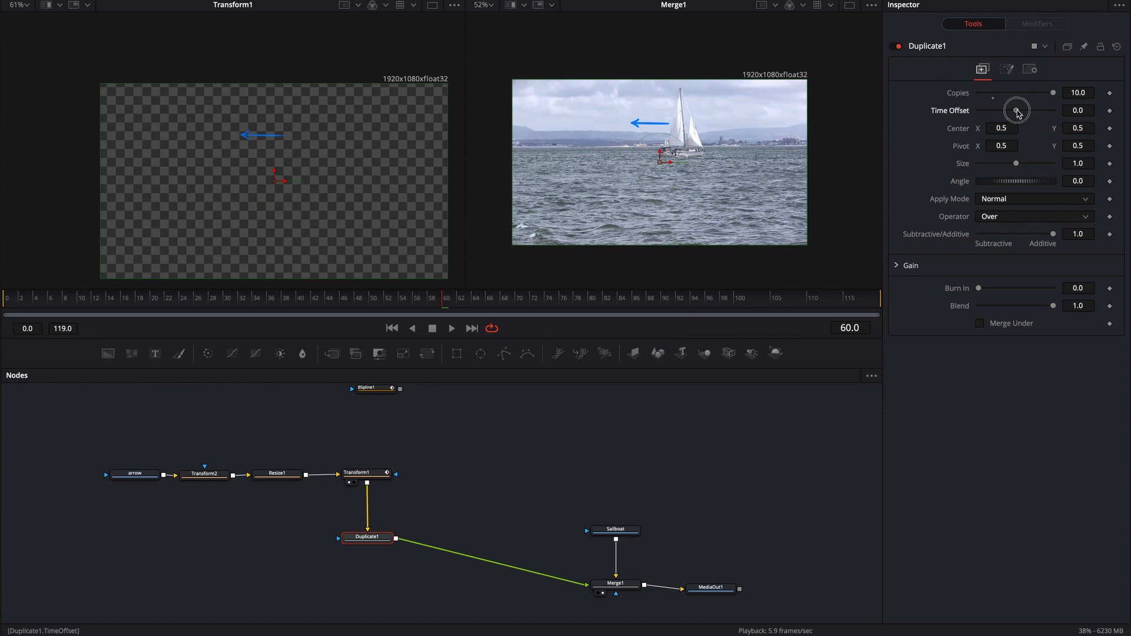
drag(1020, 113, 1074, 113)
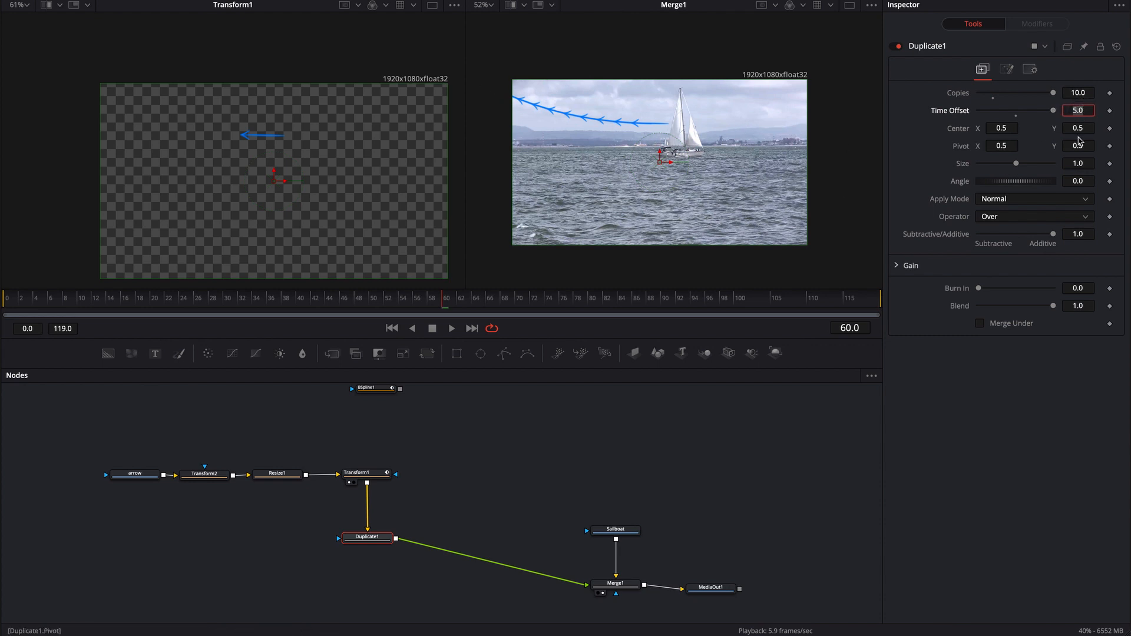
text(10)
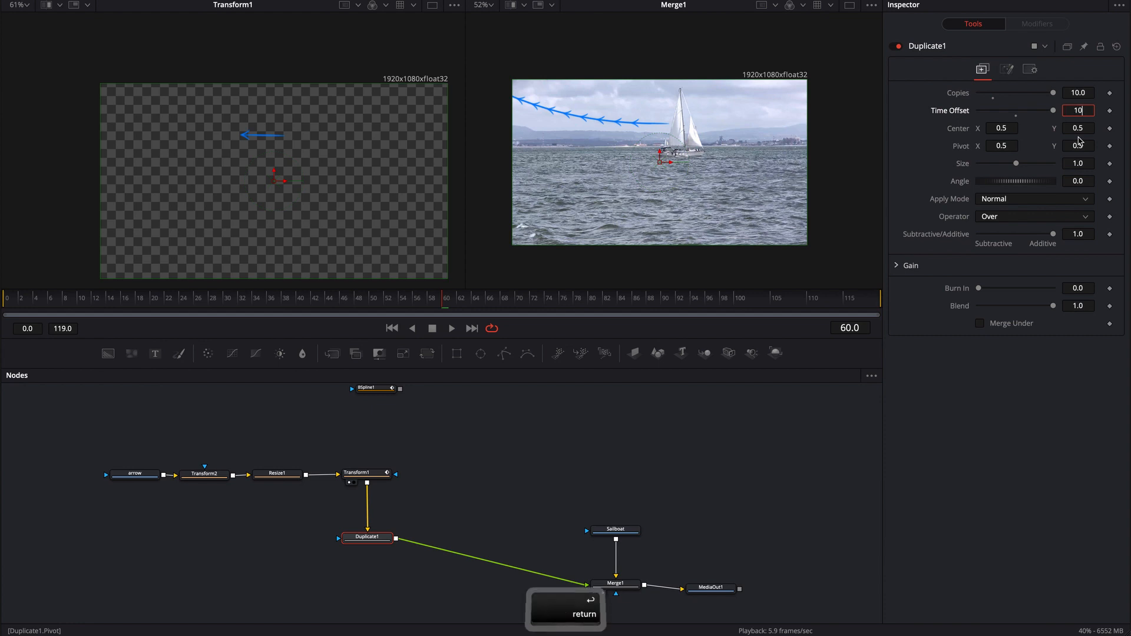
key(Return)
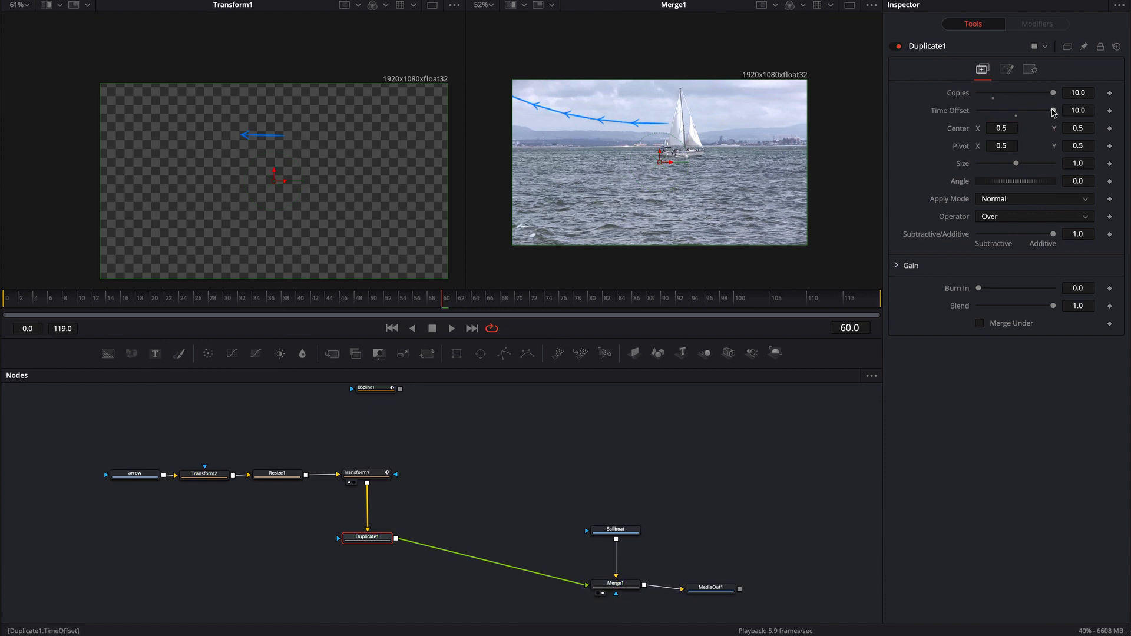
Try wider Time Offset values on Duplicate1 between about 15 and 20, settle on 19, and scrub through to the last frame.
drag(1053, 110, 1042, 113)
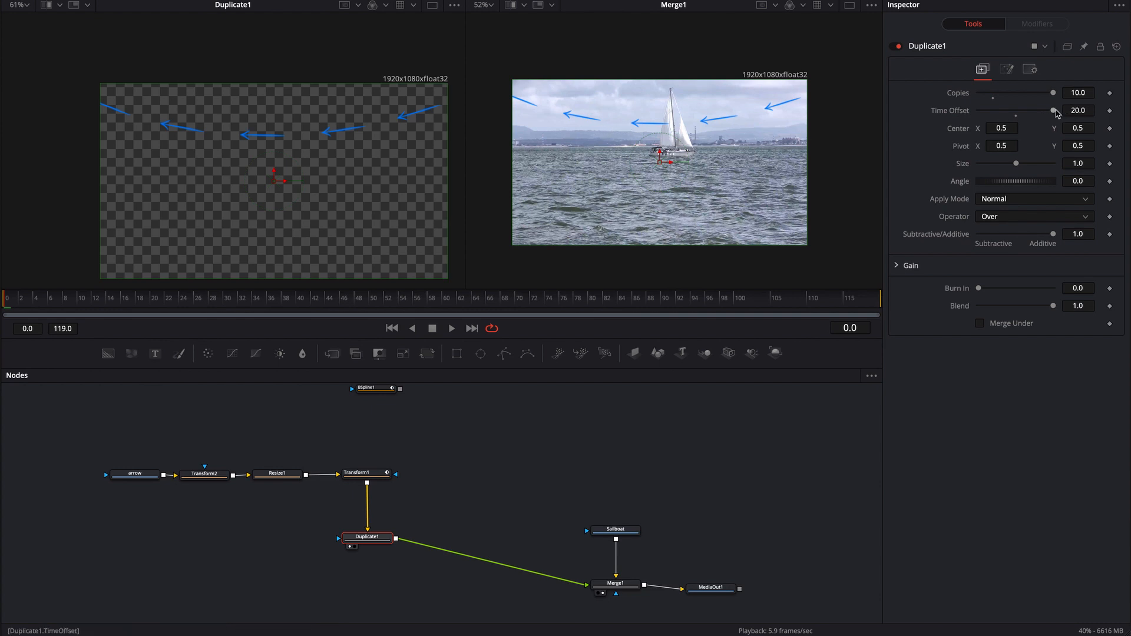
mouse_move(1056, 114)
mouse_down()
mouse_move(1020, 115)
mouse_move(1045, 114)
mouse_up()
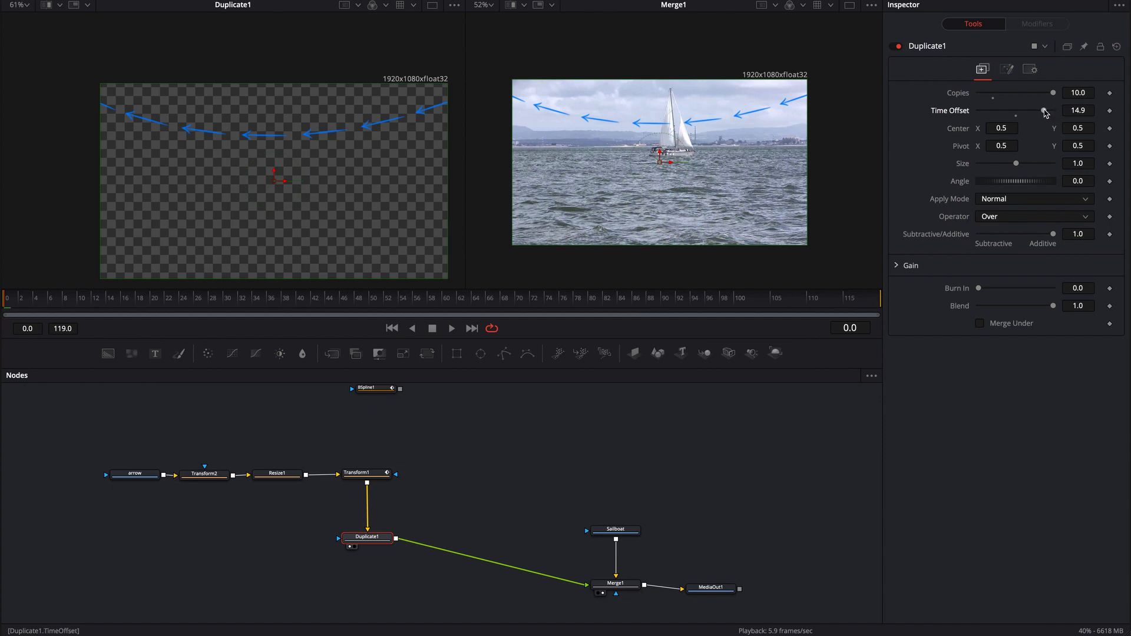
click(1045, 111)
drag(1045, 112, 1052, 115)
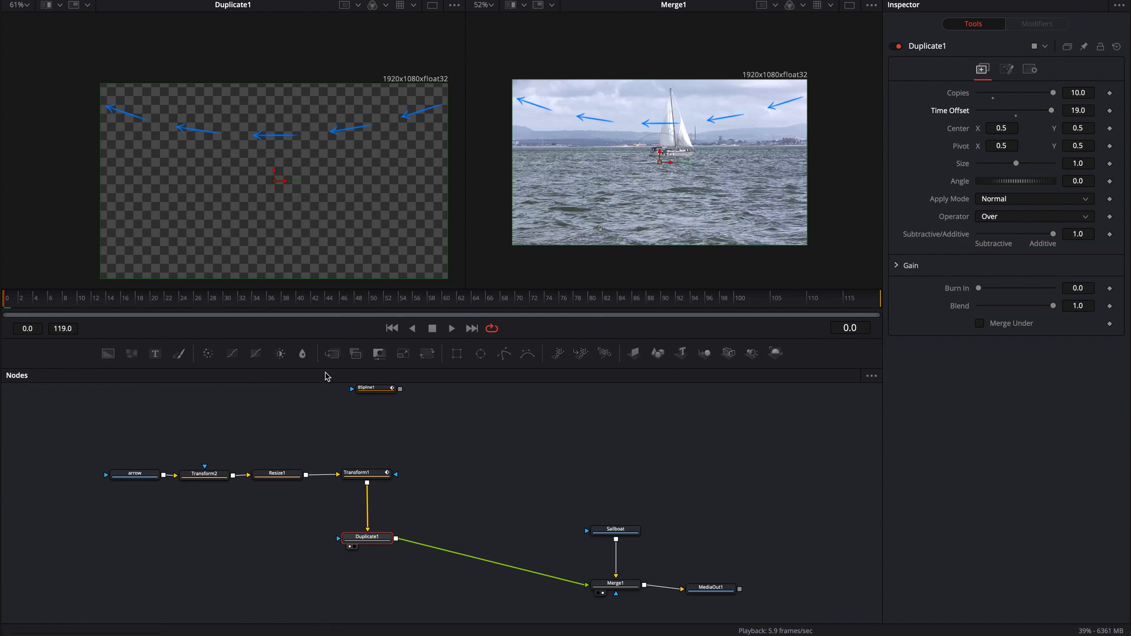
drag(264, 304, 876, 302)
Set Duplicate1's Copies to 20 and Time Offset to -20, and scrub the timeline to check the arrow trail.
click(1081, 93)
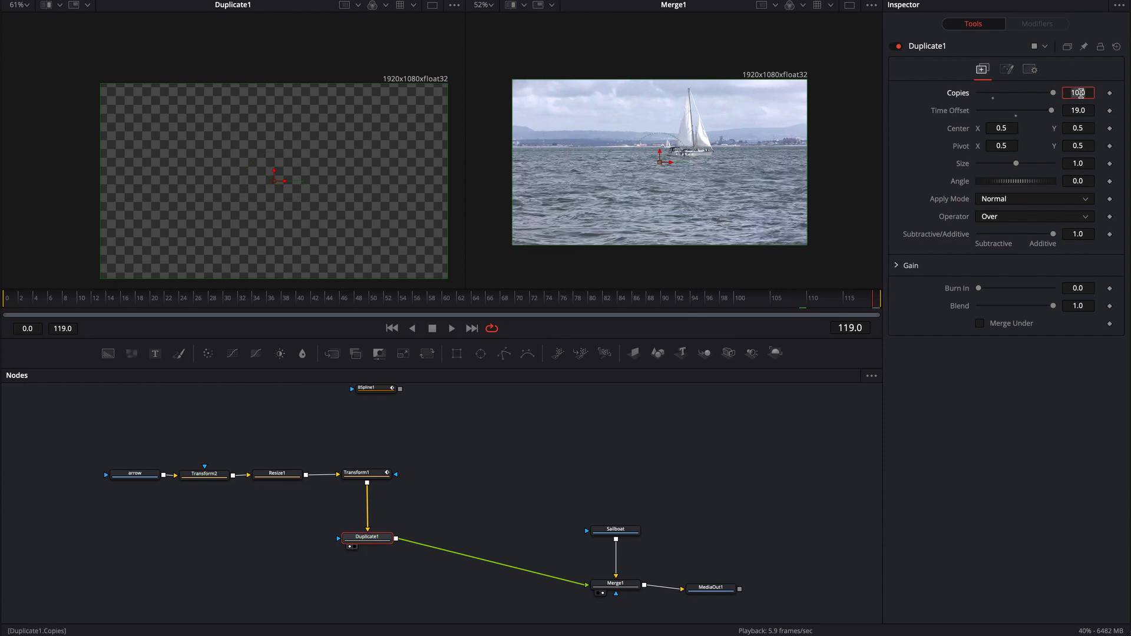
text(20)
key(Return)
drag(1055, 113, 977, 112)
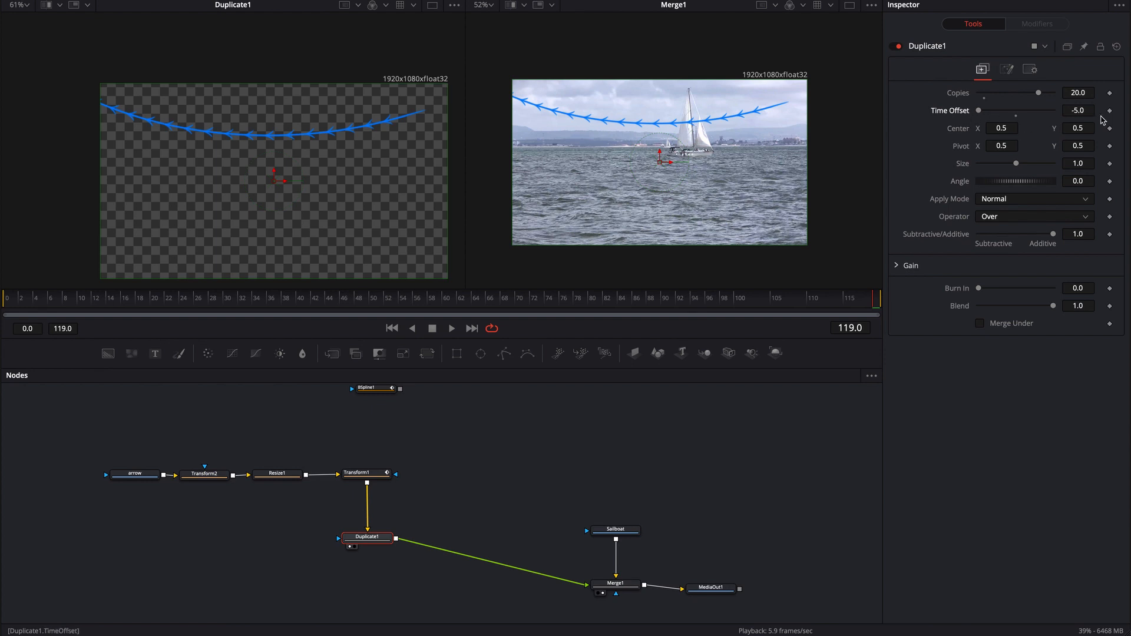
click(1082, 110)
text(20)
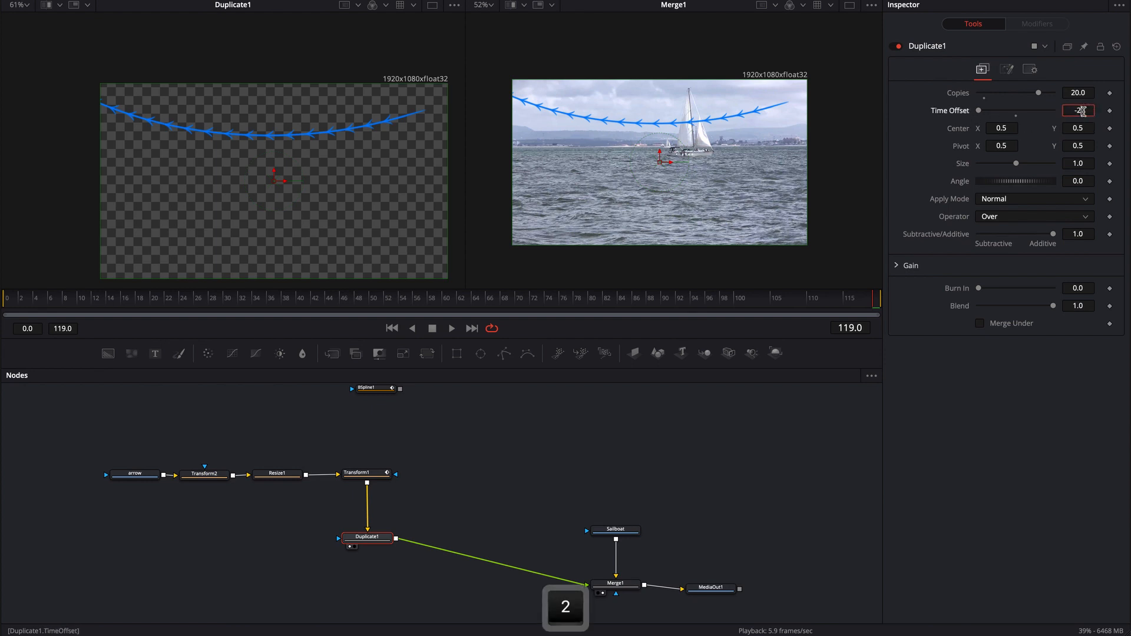
key(Return)
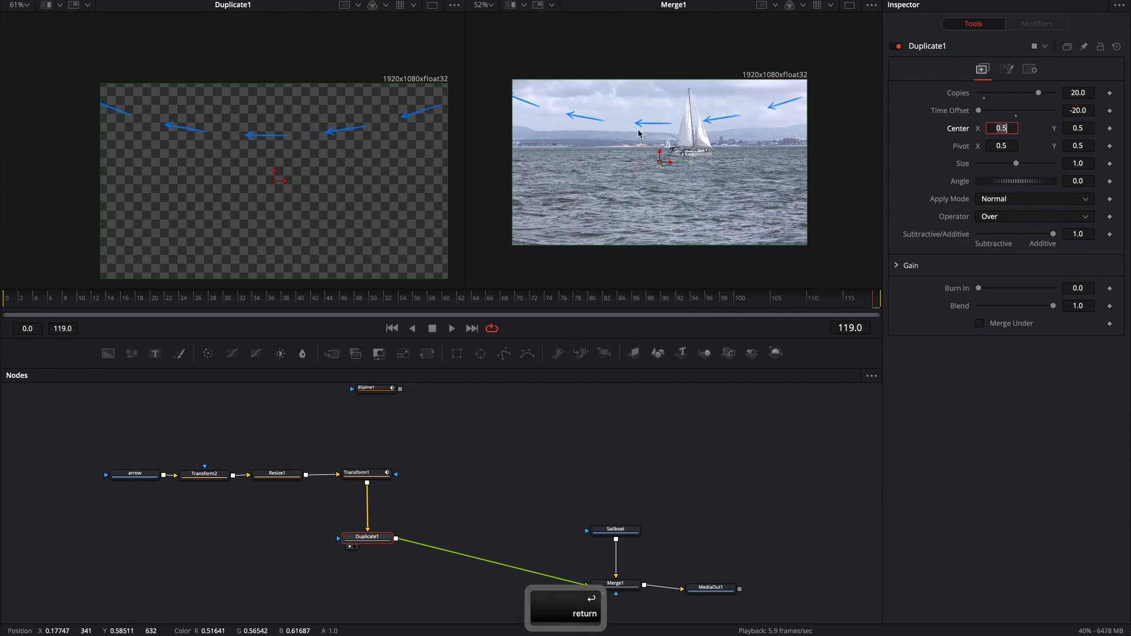
drag(701, 309, 5, 296)
click(271, 303)
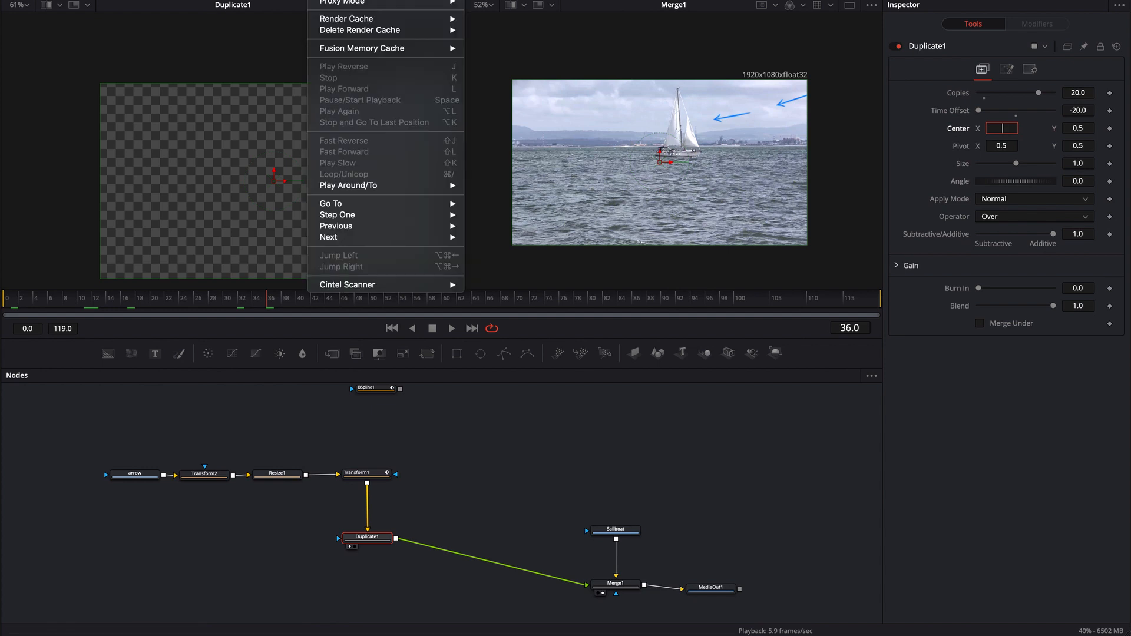
Set Proxy Mode to Half Resolution and play back the arrow trail from frame 36, stopping around frame 86.
mouse_move(412, 2)
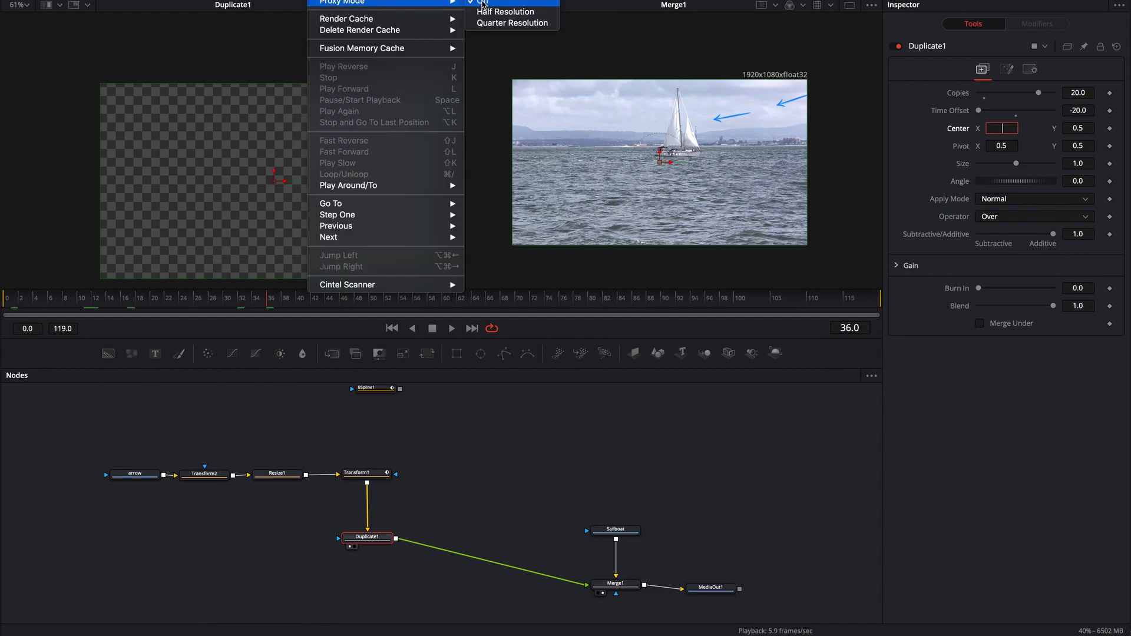
click(495, 13)
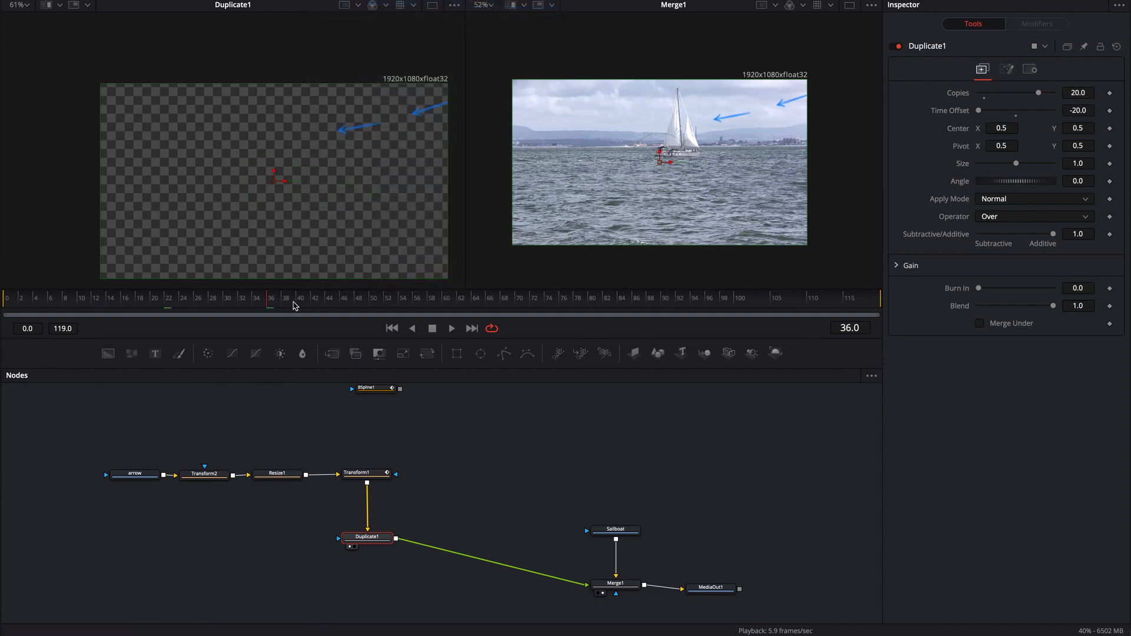
key(space)
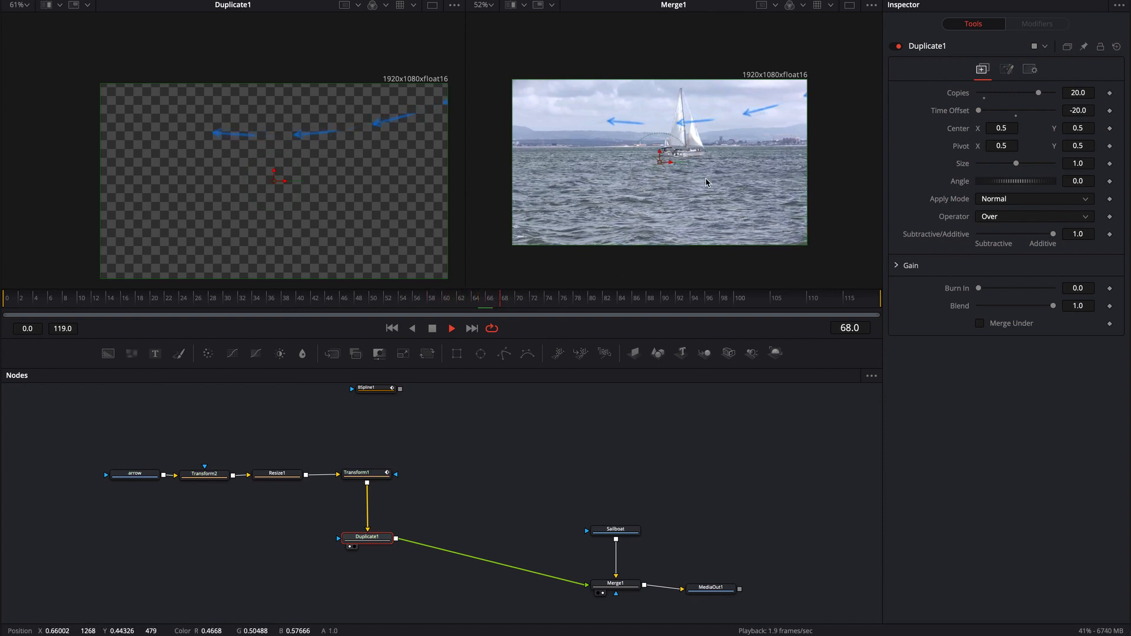
click(432, 329)
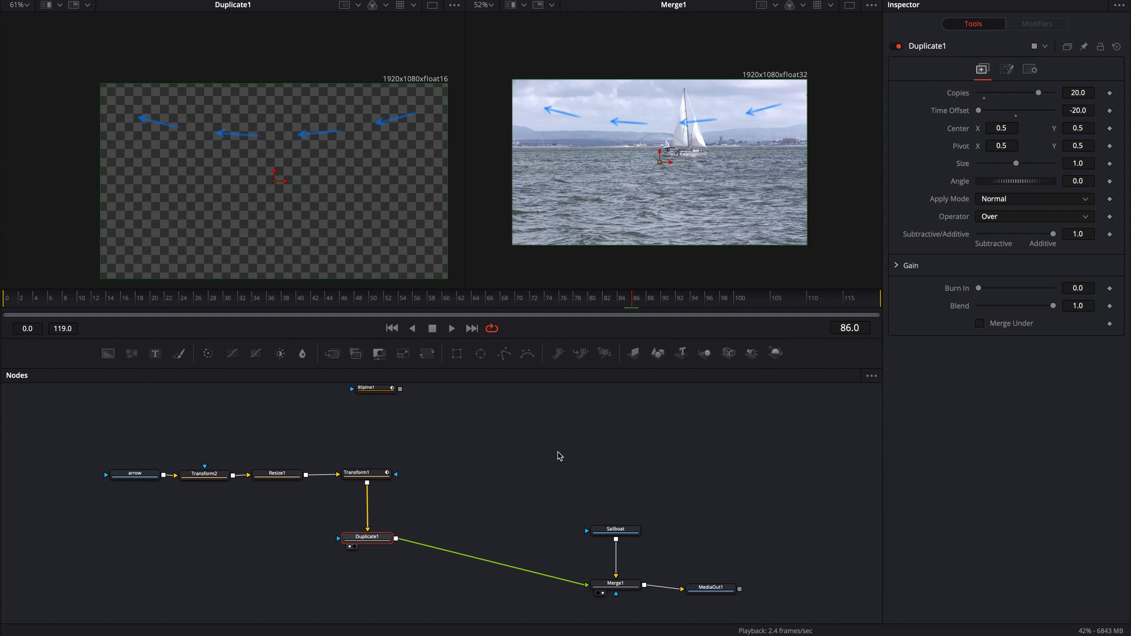
Move Duplicate1 closer to Transform1, insert a second Duplicate node after it and place the new node directly below.
drag(367, 538, 367, 514)
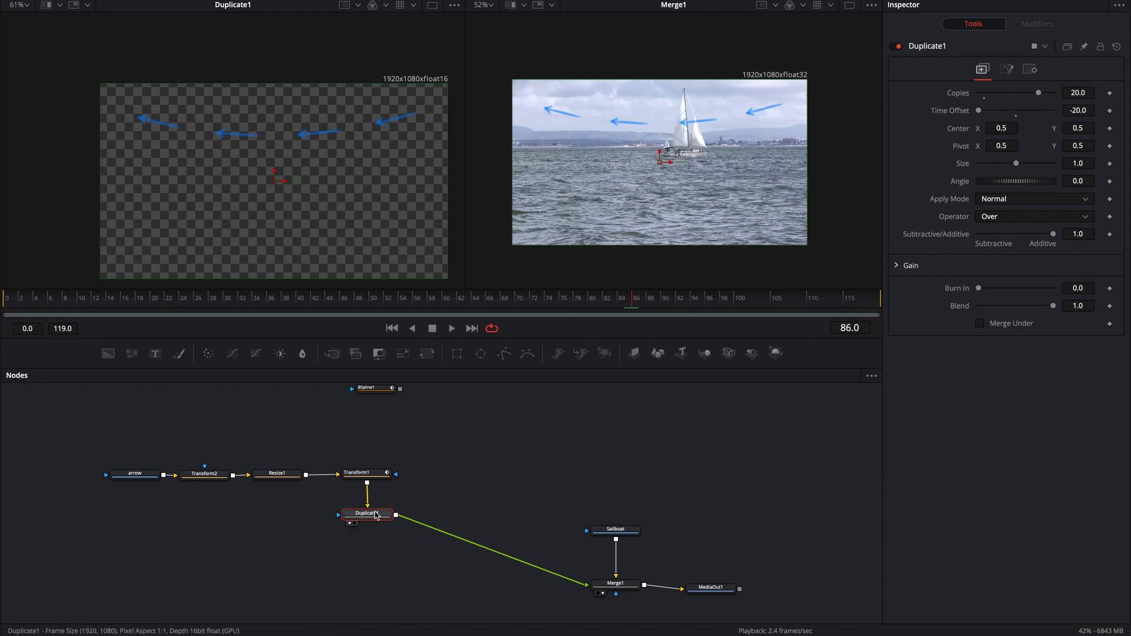
key(shift+space)
text(dupl)
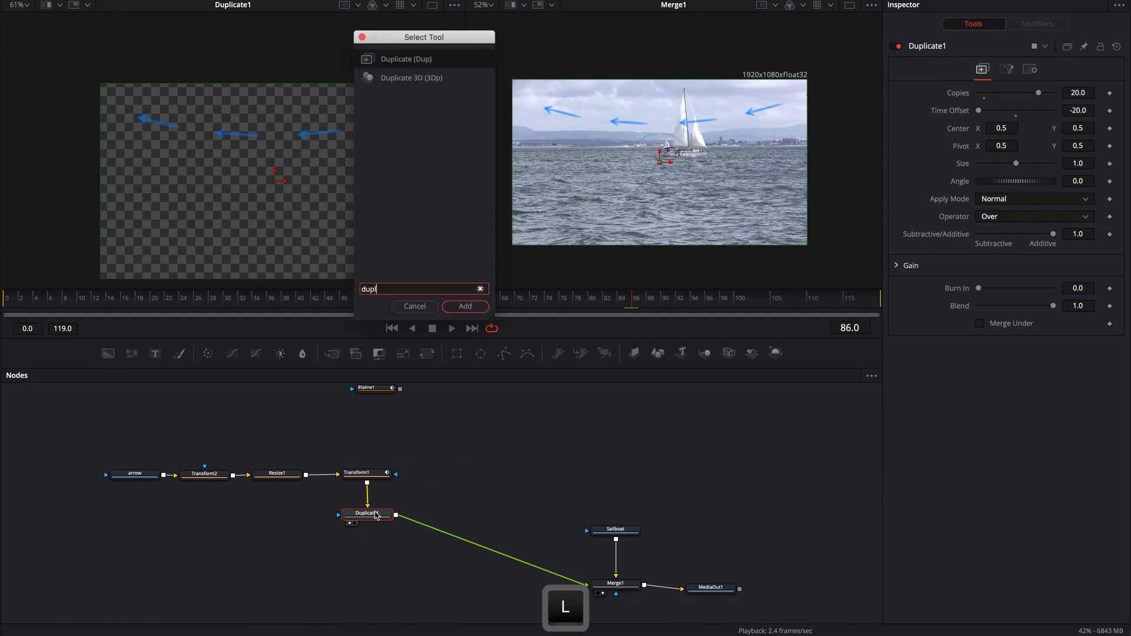
key(Return)
drag(436, 530, 368, 562)
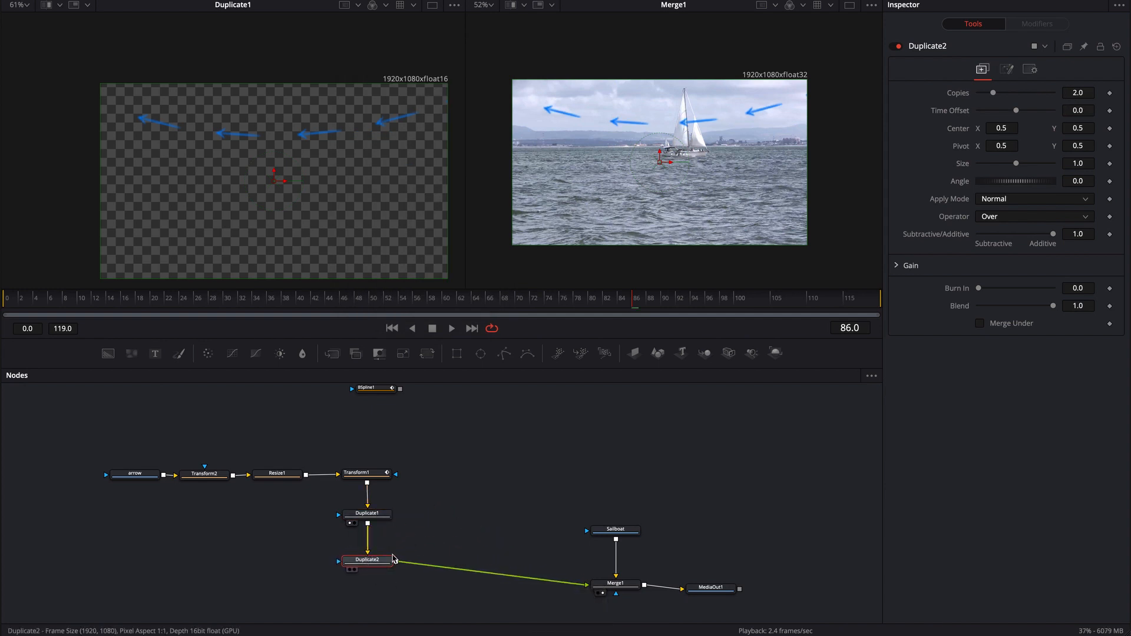
Set Duplicate2's Copies to 3 and lower its Center Y to about 0.396 to stack rows of arrows.
drag(1087, 93, 1071, 93)
click(1071, 93)
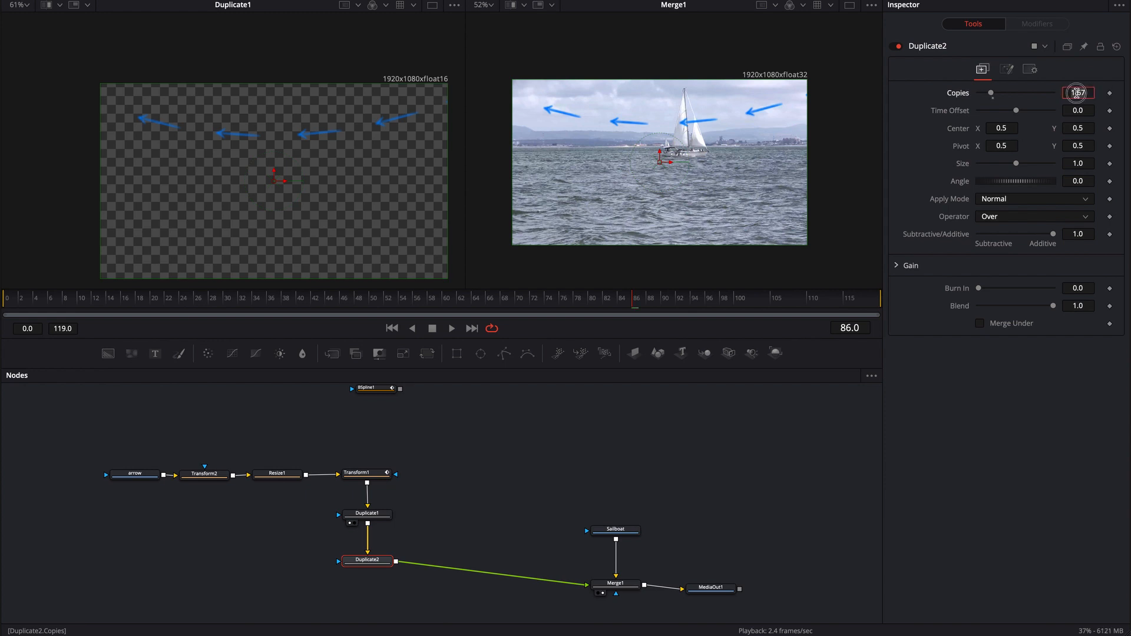
text(3)
key(Return)
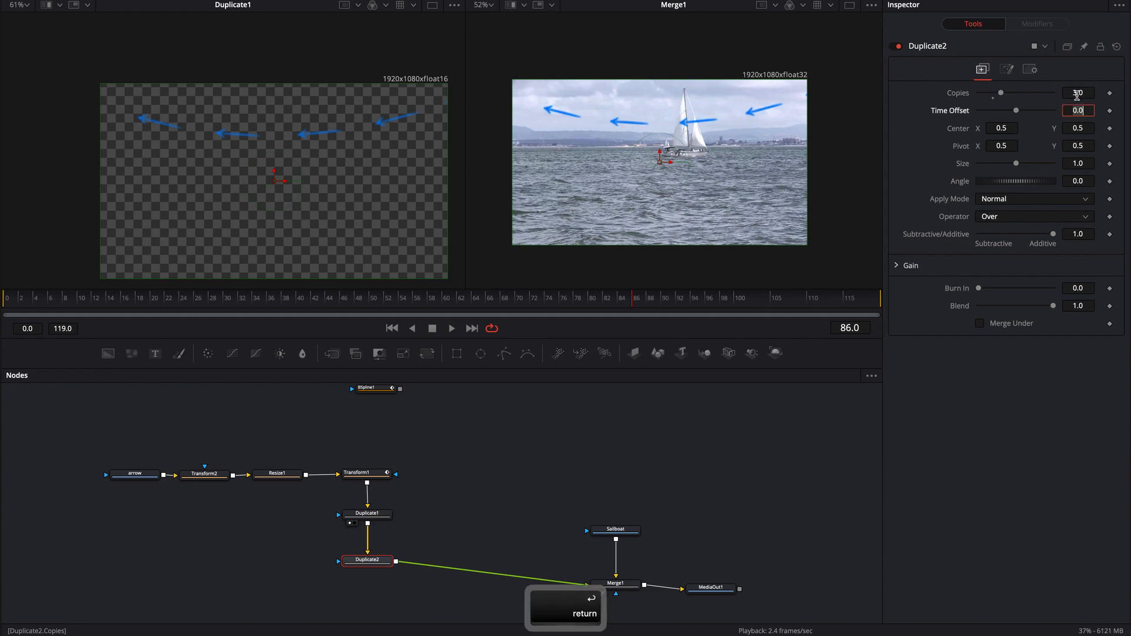
click(937, 129)
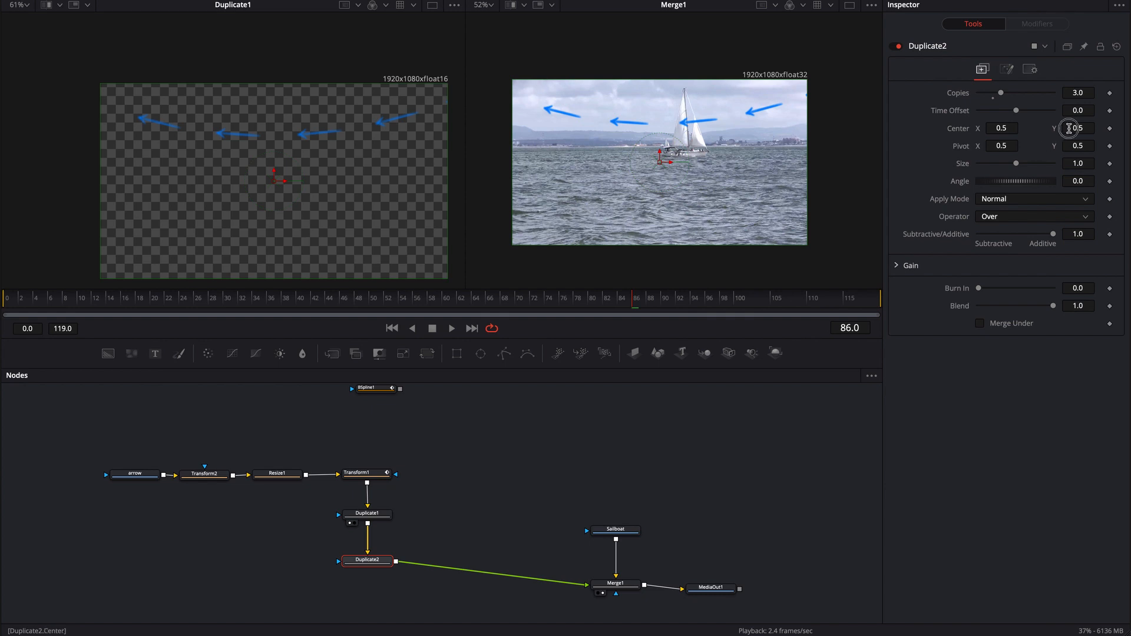
drag(1069, 128, 1009, 129)
Even out the vertical spacing of Duplicate1 and Duplicate2 in the node graph, and play back the stacked arrow rows.
drag(360, 562, 361, 570)
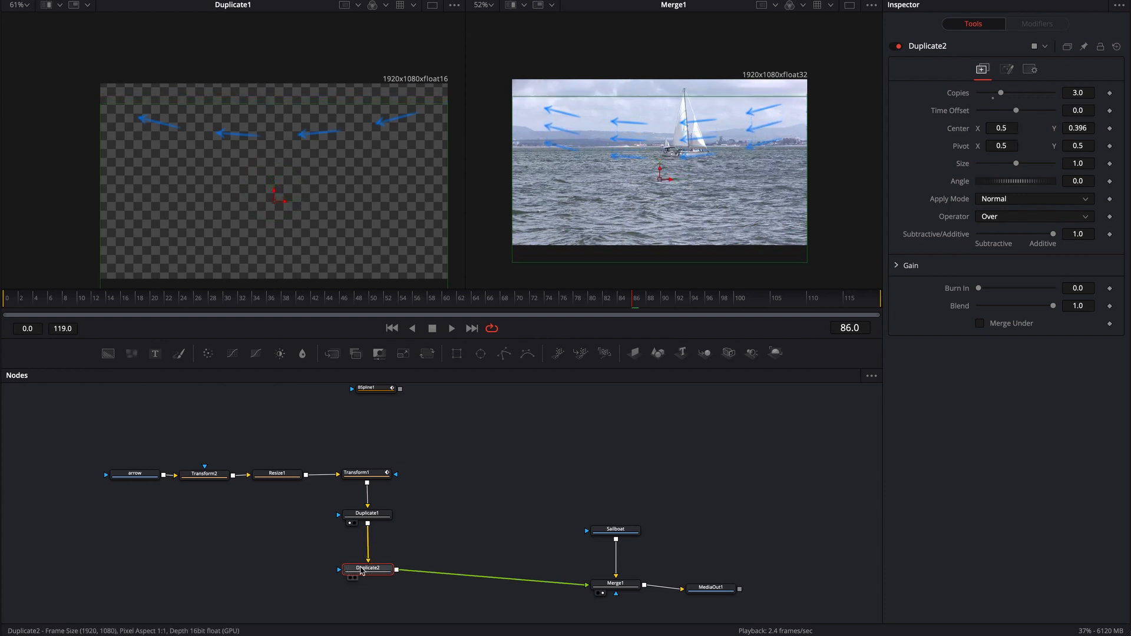
drag(364, 514, 364, 523)
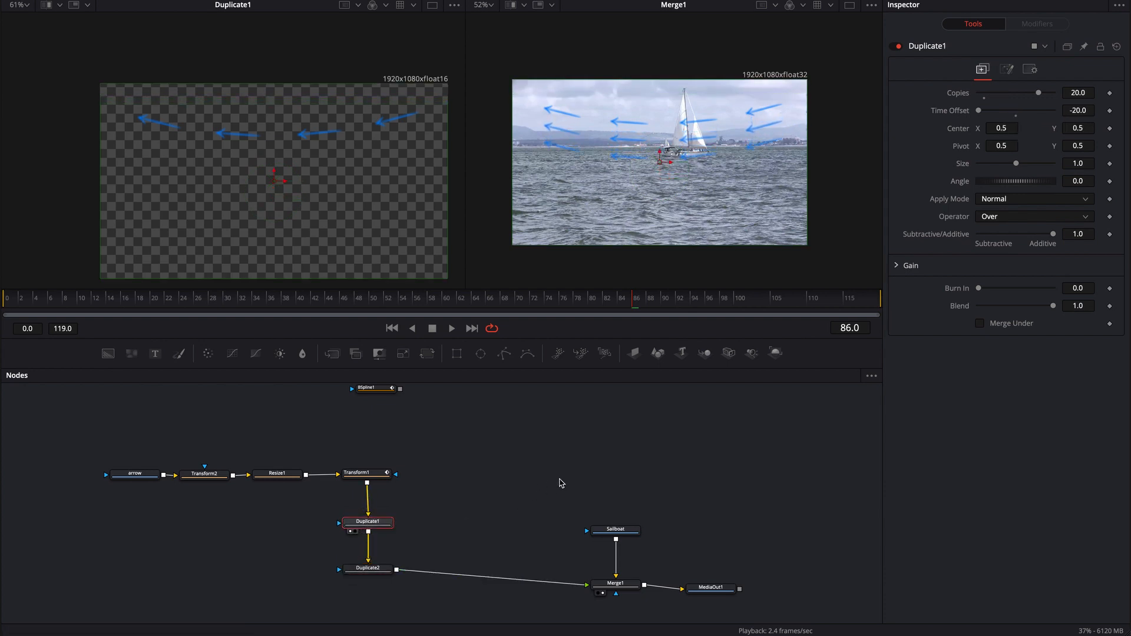
key(space)
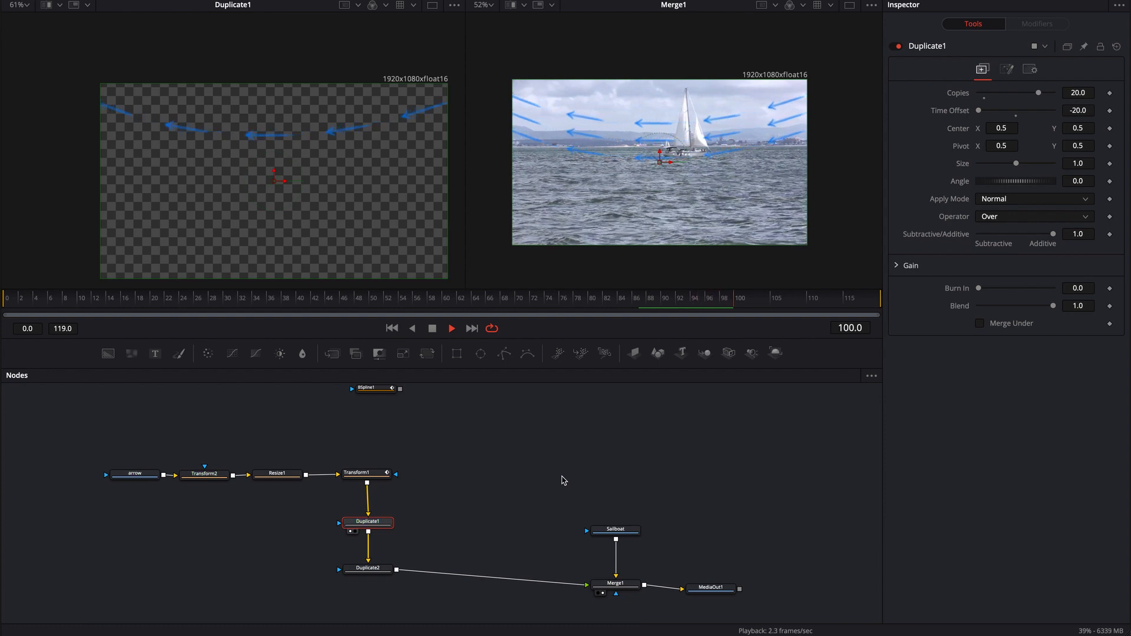
key(space)
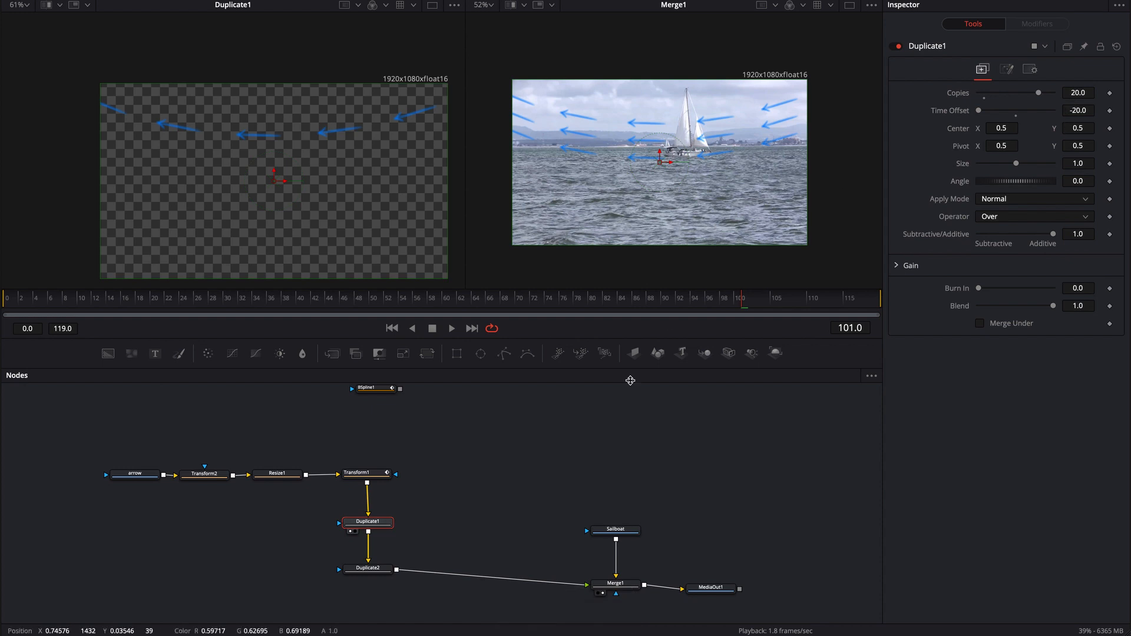
Raise Duplicate2's Center Y to about 0.604 so the arrow copies stack upward.
click(368, 569)
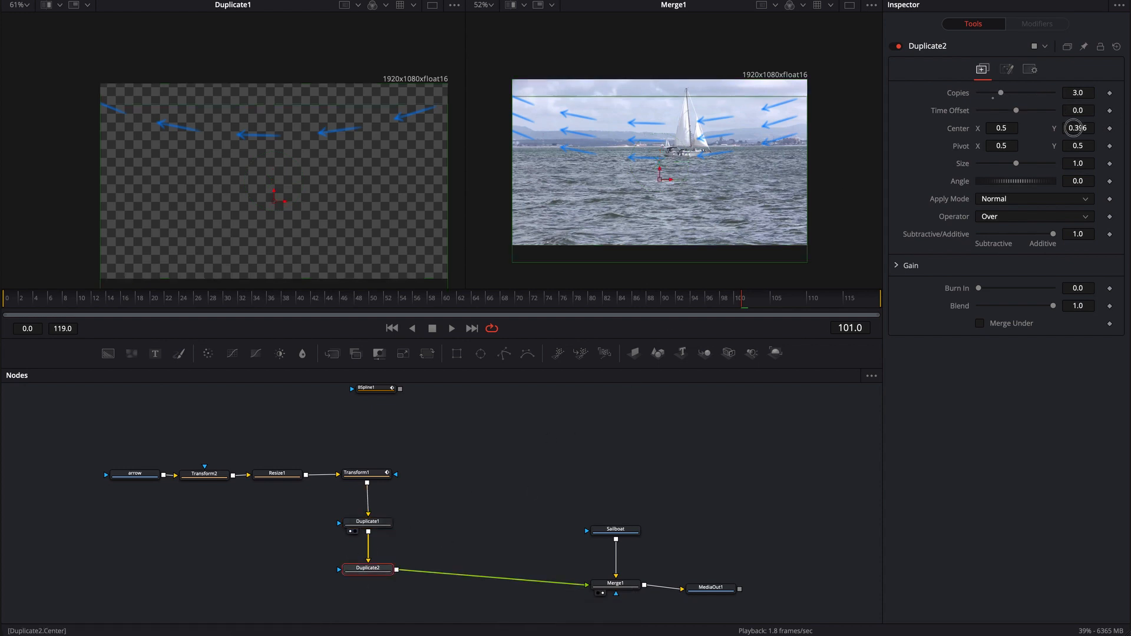
drag(1074, 128, 1121, 128)
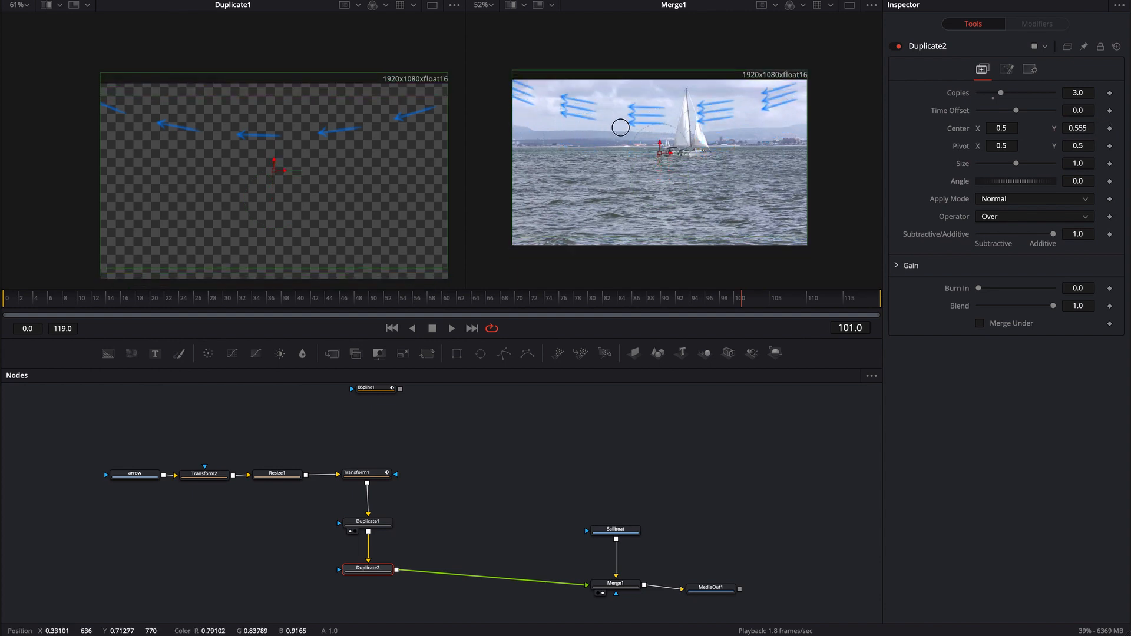
drag(620, 128, 640, 127)
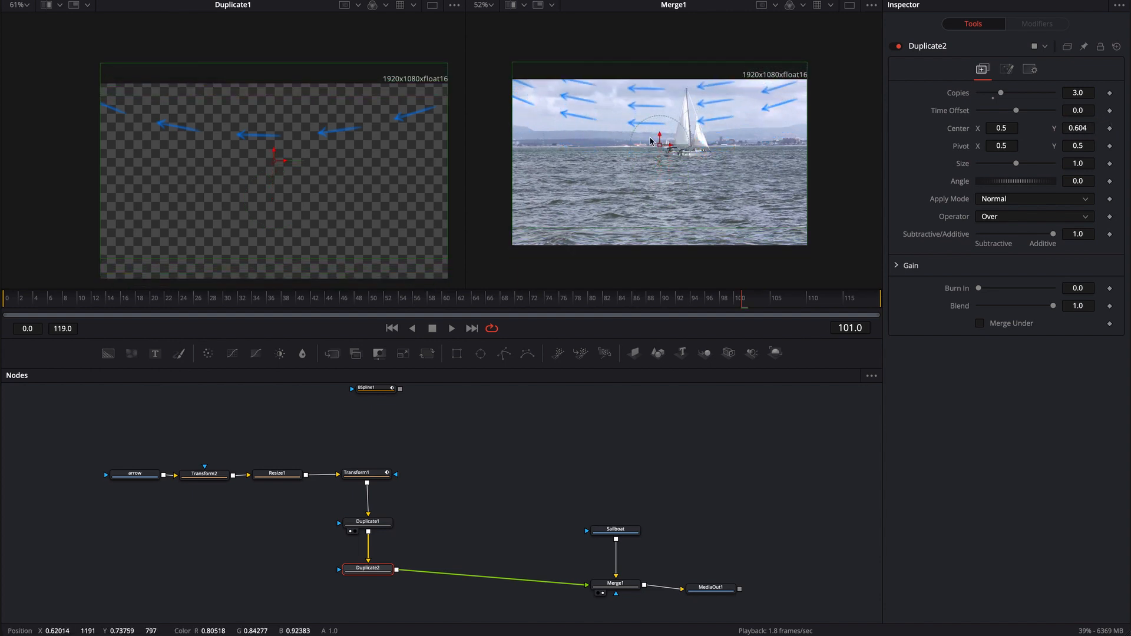
Show Transform2 in the first viewer and move its Center Y to about 0.622 to reposition the arrow rows.
click(195, 478)
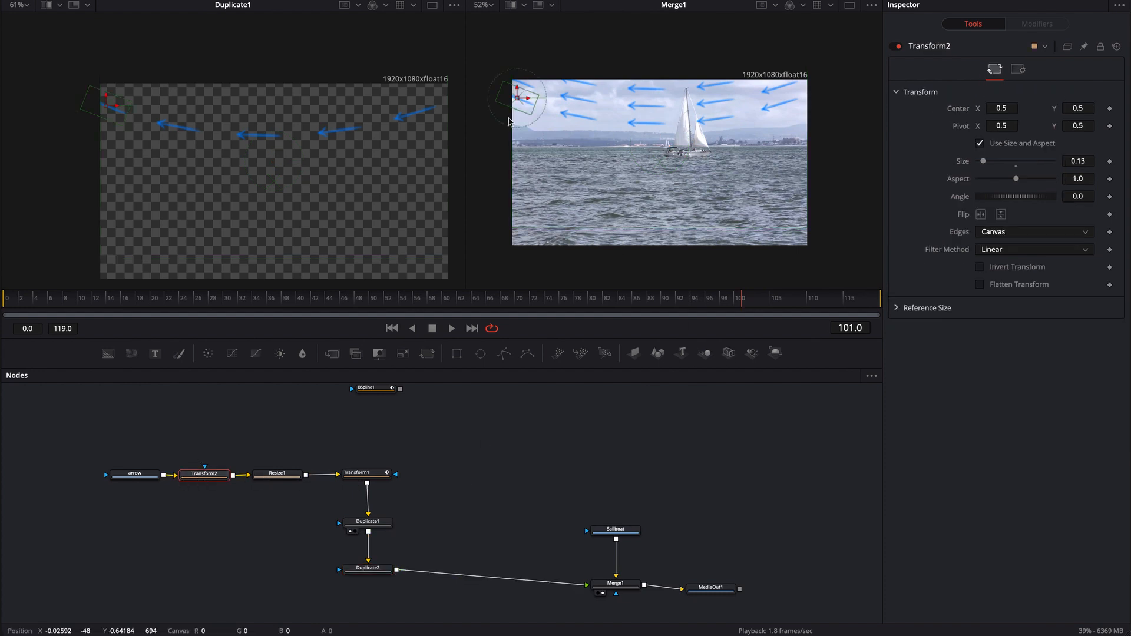
key(1)
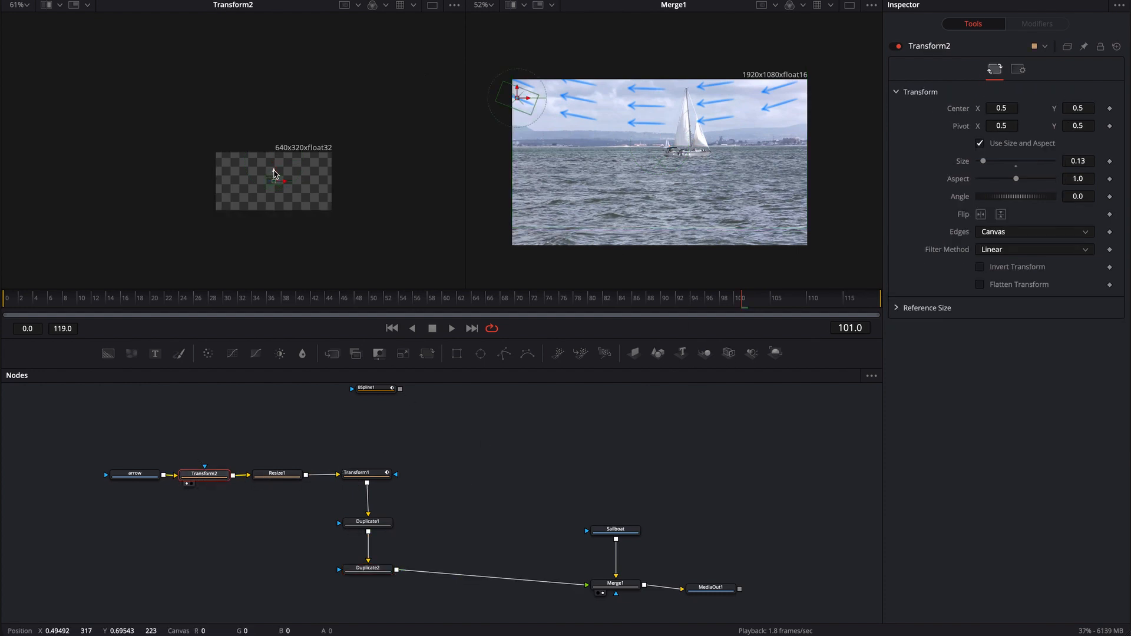
drag(273, 173, 273, 166)
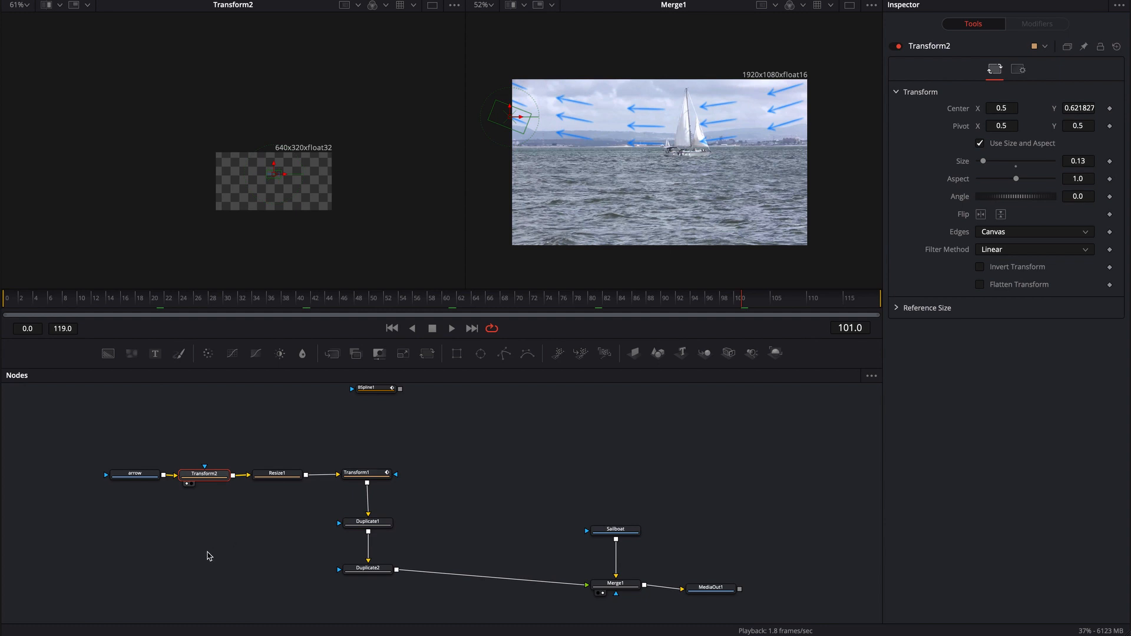
Move the arrow and Transform2 nodes away from Resize1, and insert a CBAlphaGlow node with a magenta glow between Duplicate2 and Merge1.
drag(102, 448, 234, 502)
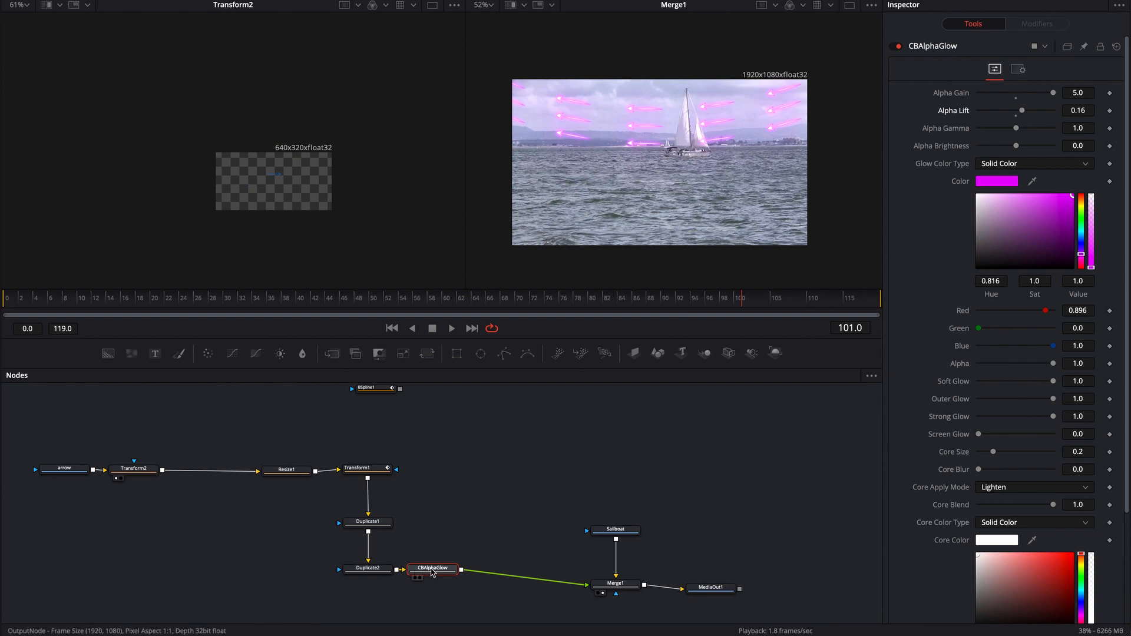
drag(432, 568, 453, 567)
scroll(337, 156, up, 5)
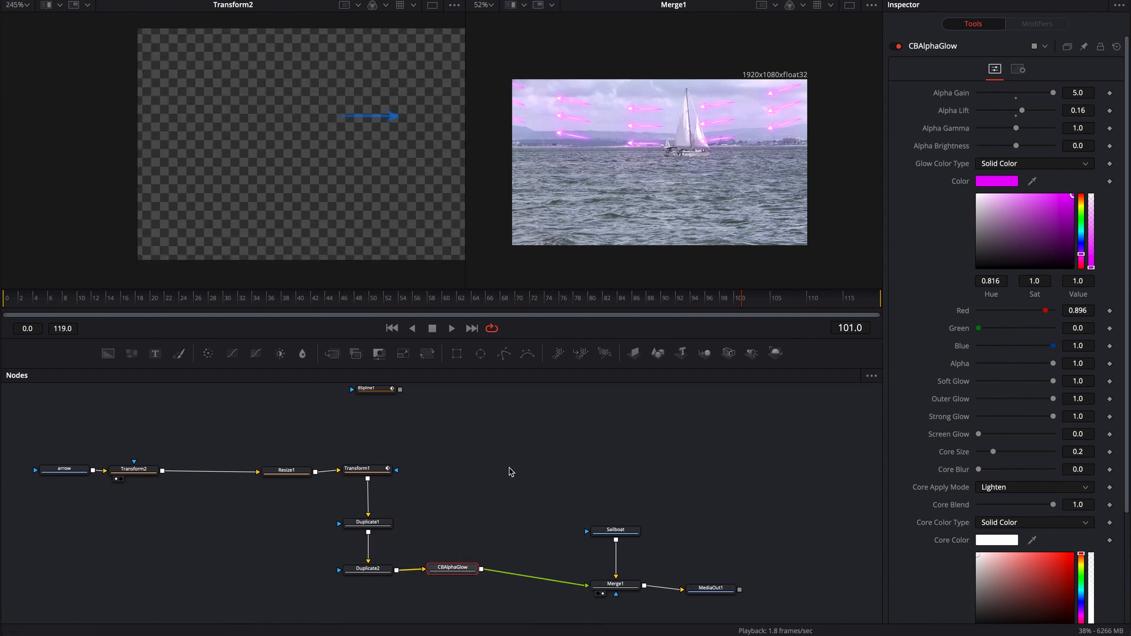
drag(511, 472, 504, 496)
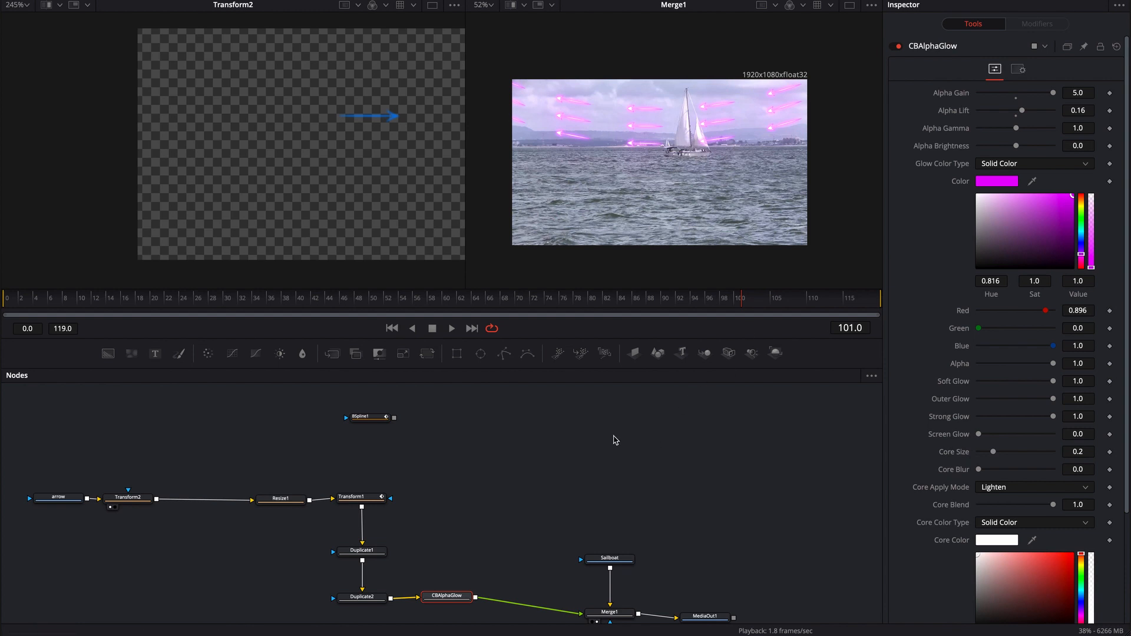
Randomize Duplicate1's copies with jitter values of Center X -0.073, Axis X -0.03 and X Size 0.27.
drag(714, 518, 706, 464)
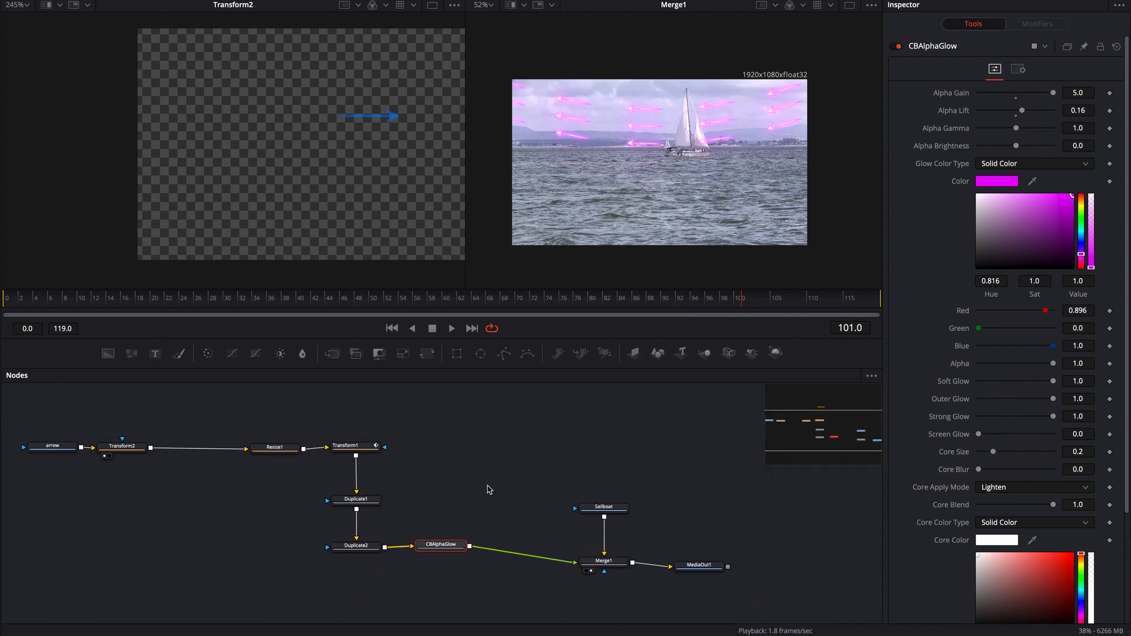
click(356, 499)
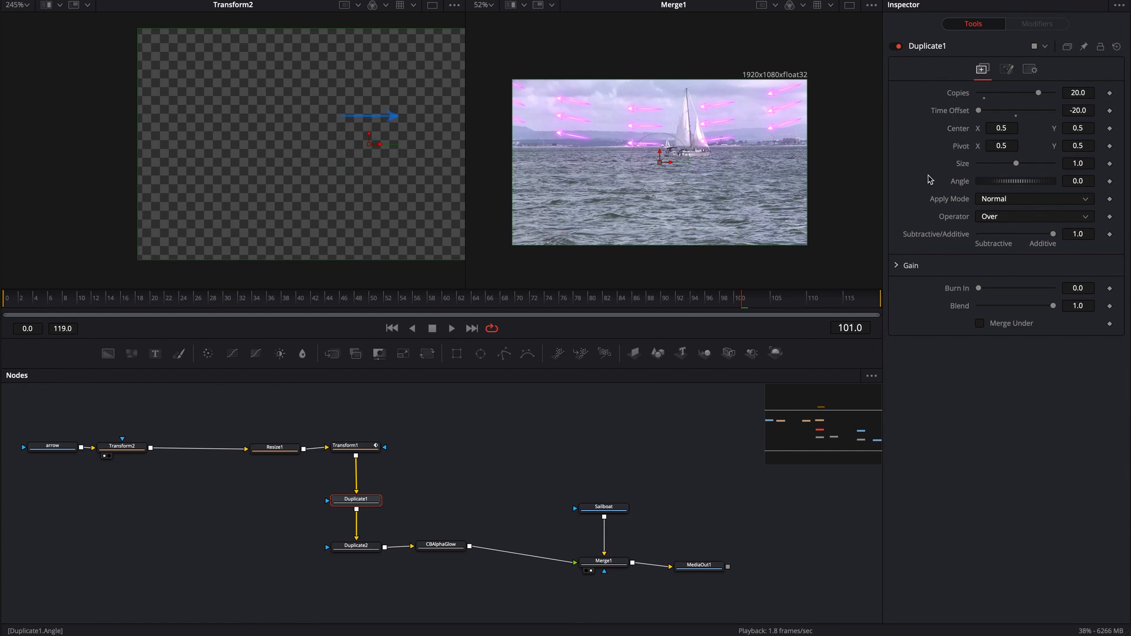
click(1007, 69)
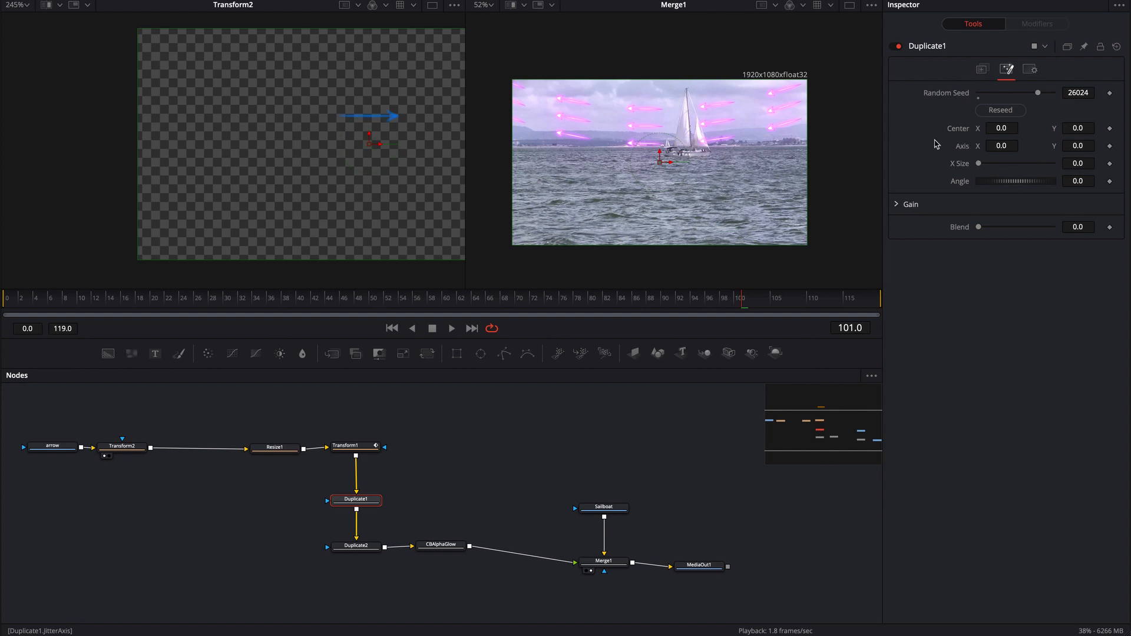
mouse_move(1006, 129)
mouse_down()
mouse_move(962, 126)
mouse_move(996, 146)
mouse_up()
drag(979, 164, 992, 168)
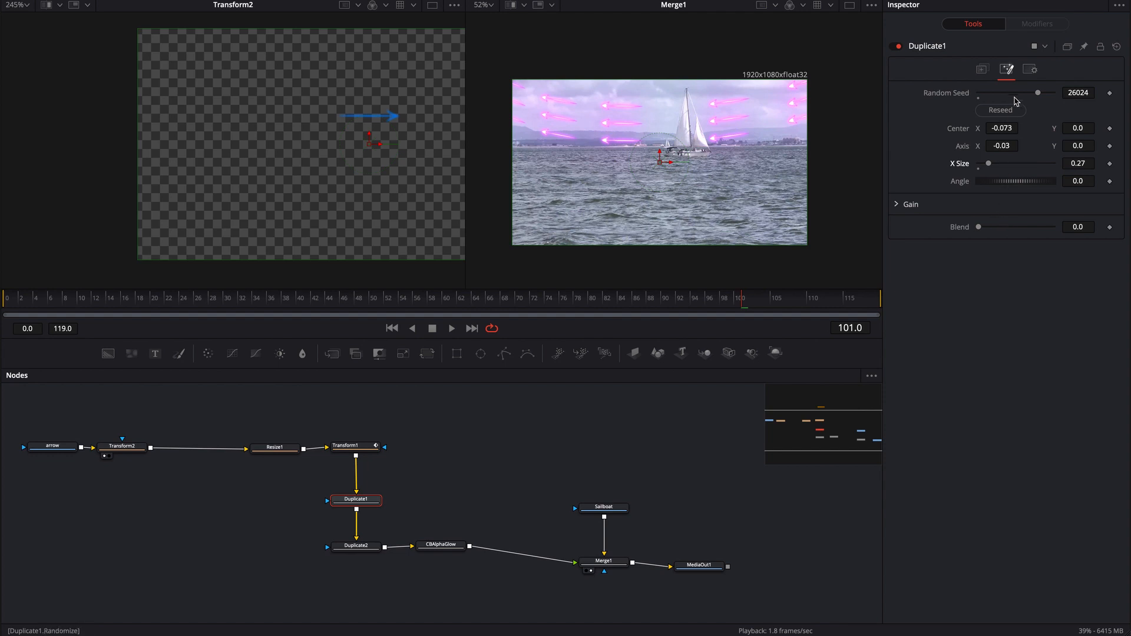
Try rotating Duplicate1's arrow copies to an Angle of 65.2, play back the result, and undo the rotation.
click(982, 69)
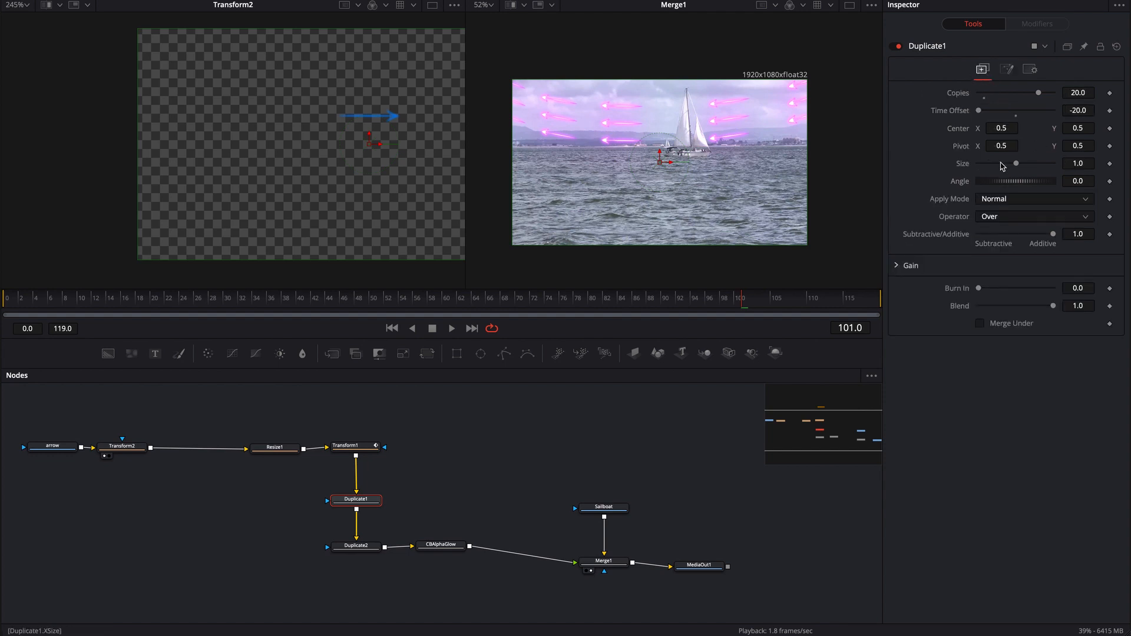
drag(1007, 185, 1021, 185)
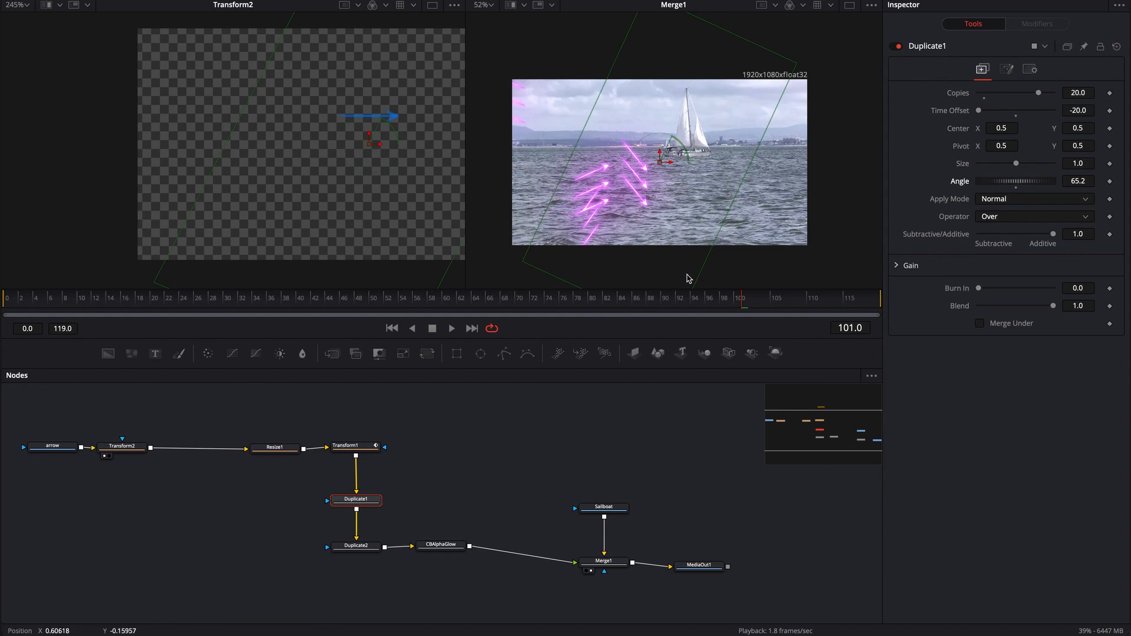
key(space)
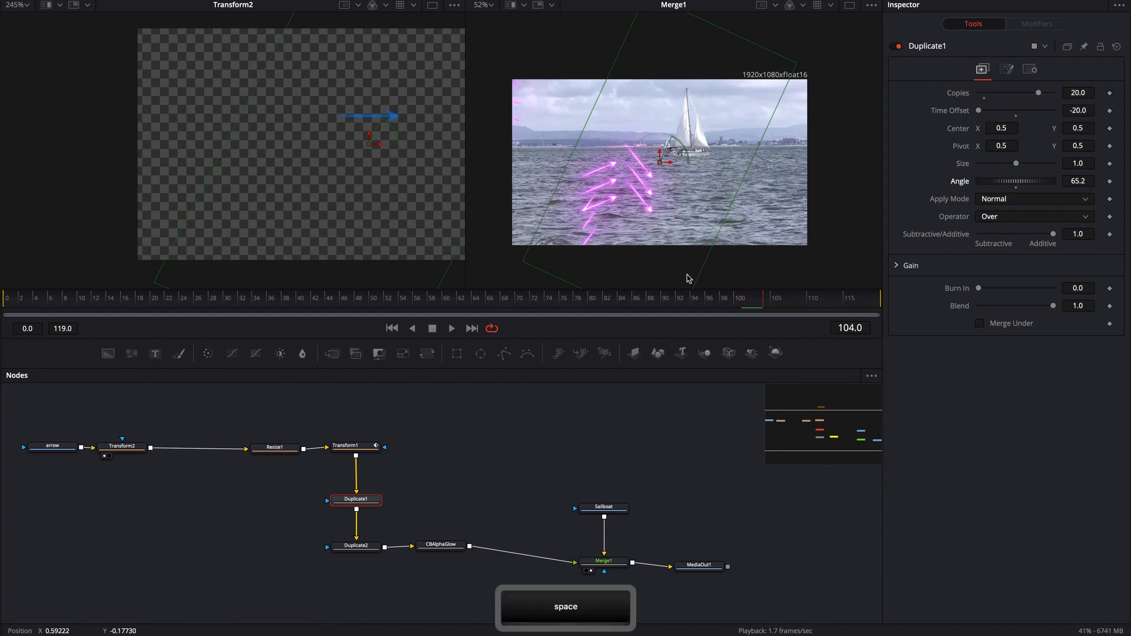
key(space)
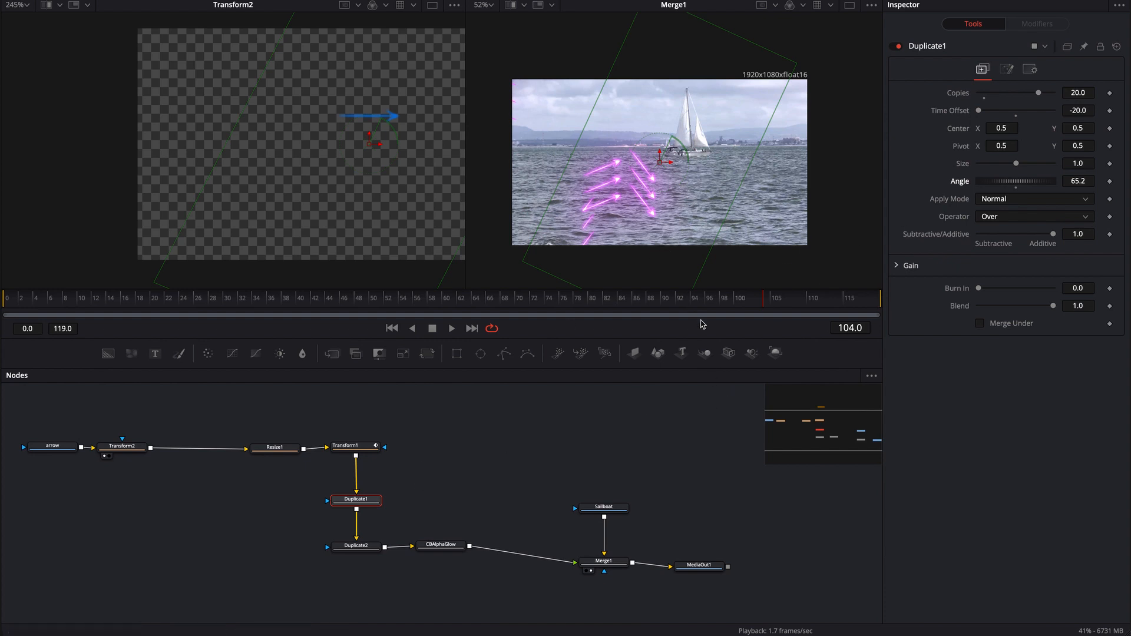
key(super+z)
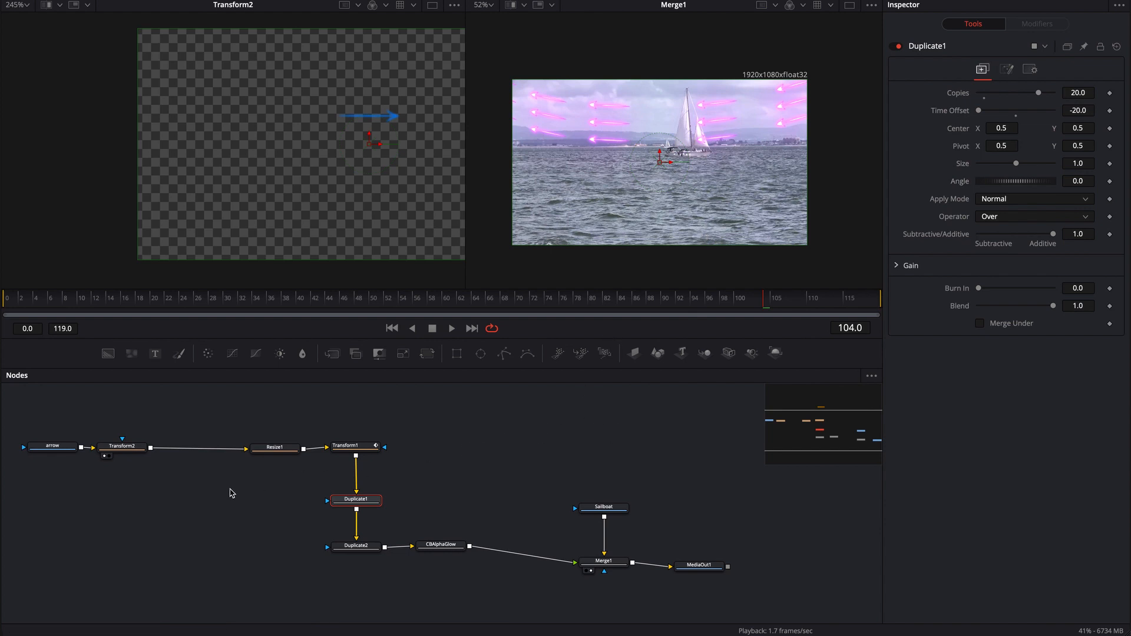
Enable Motion Blur on Transform1 and raise its Quality and Shutter Angle.
drag(230, 493, 372, 492)
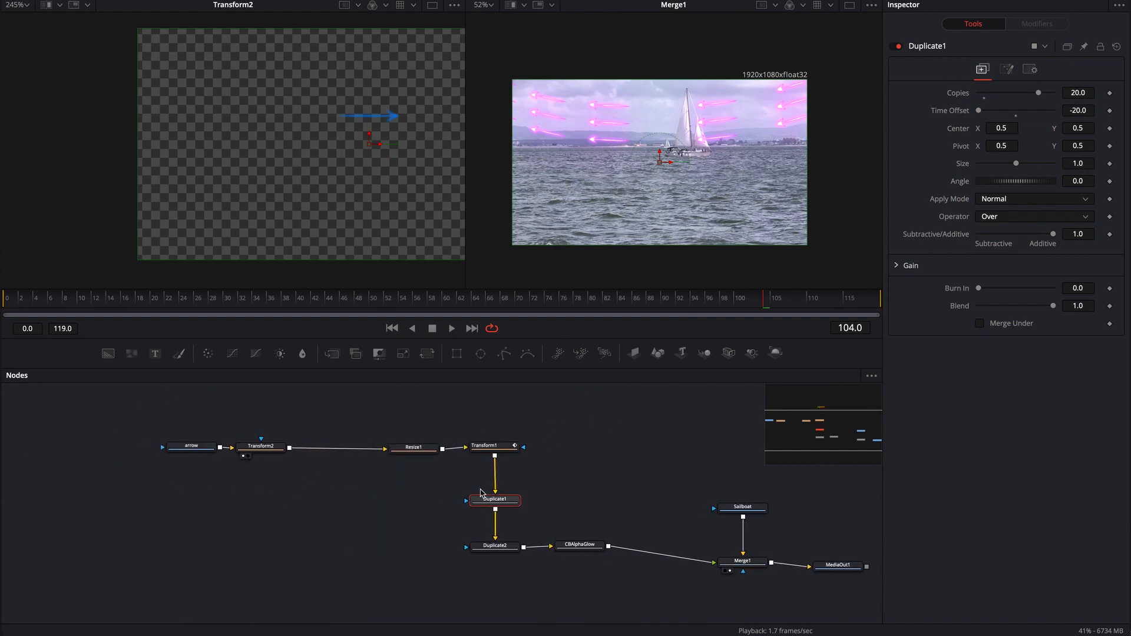
drag(538, 463, 379, 468)
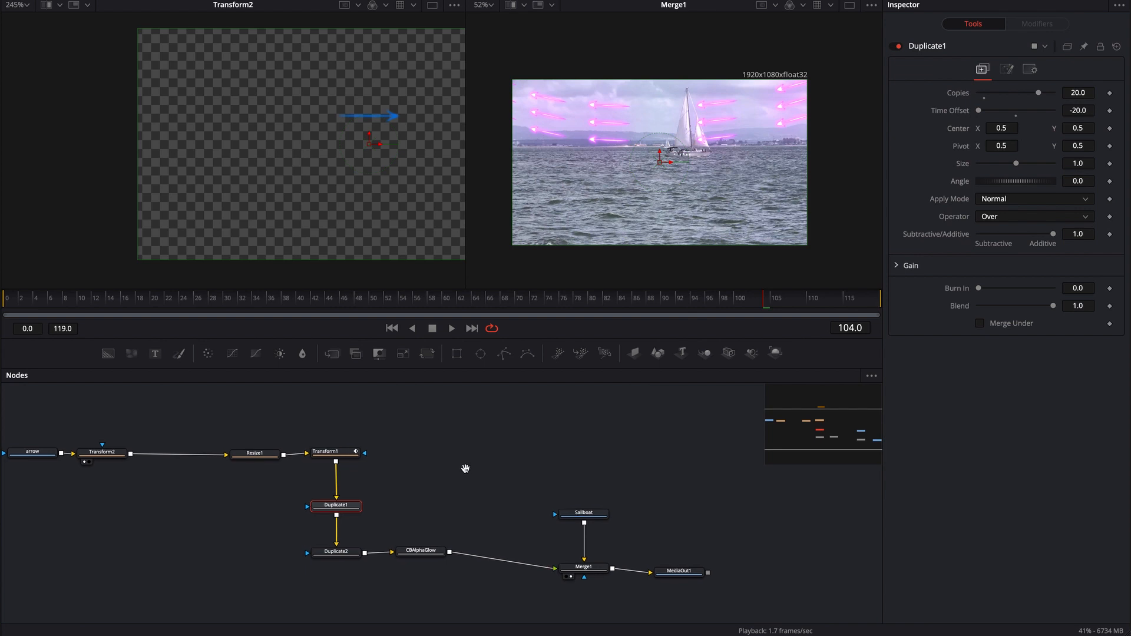
drag(465, 467, 526, 484)
click(391, 463)
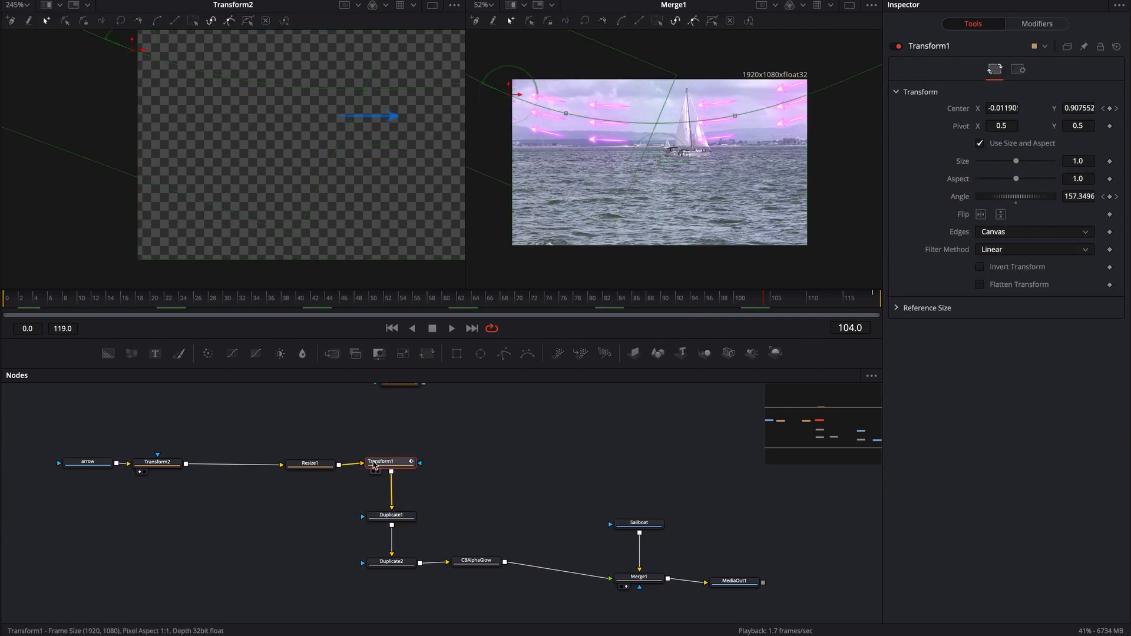
drag(389, 464, 389, 466)
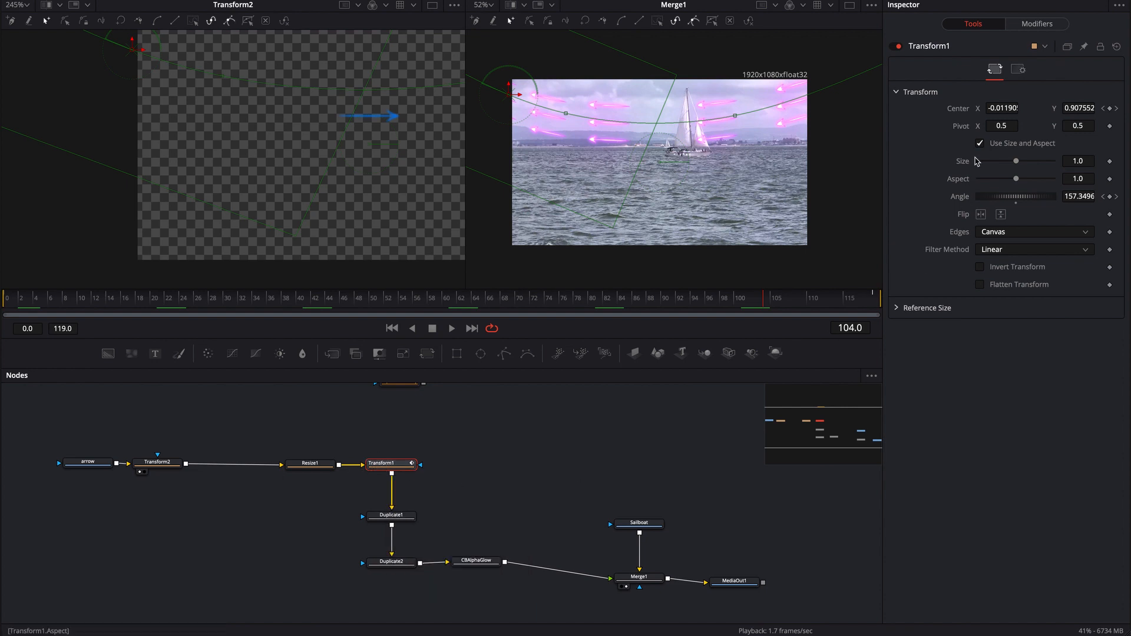
click(1021, 72)
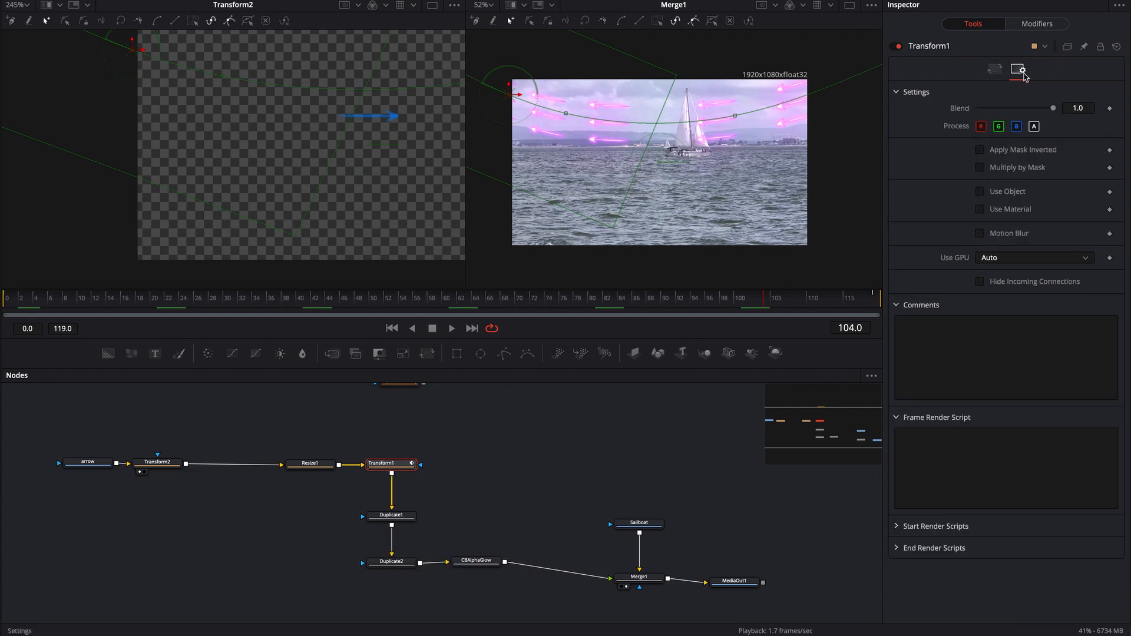
click(981, 234)
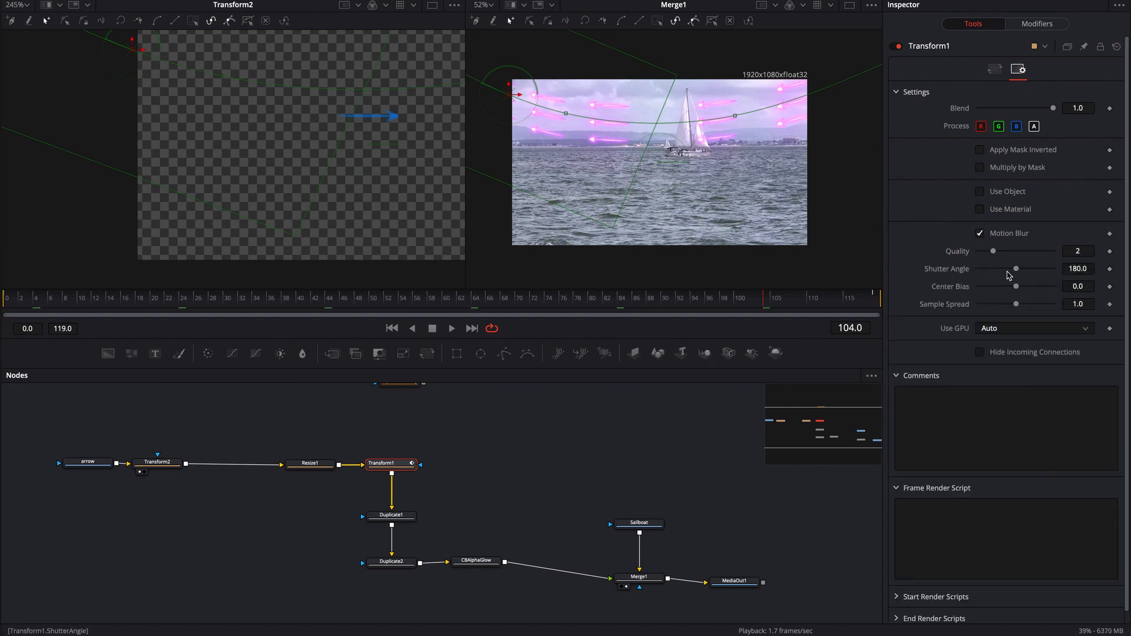
click(1000, 251)
drag(1016, 269, 1028, 269)
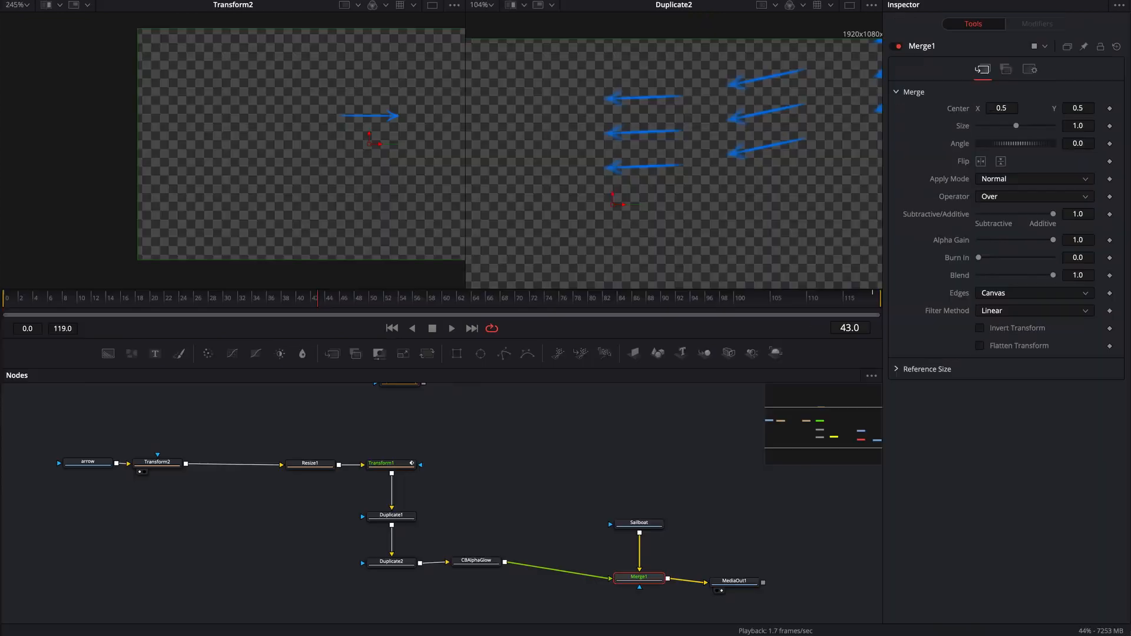
Delete the CBAlphaGlow node and connect Duplicate2's output directly to Merge1.
drag(466, 526, 508, 593)
key(BackSpace)
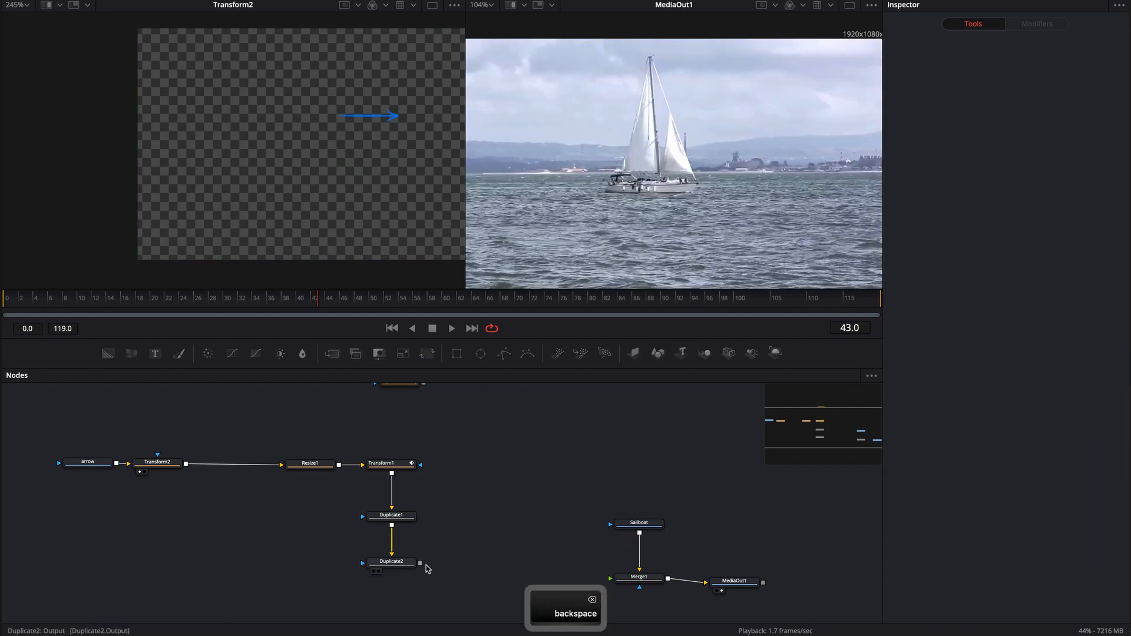
drag(420, 563, 611, 579)
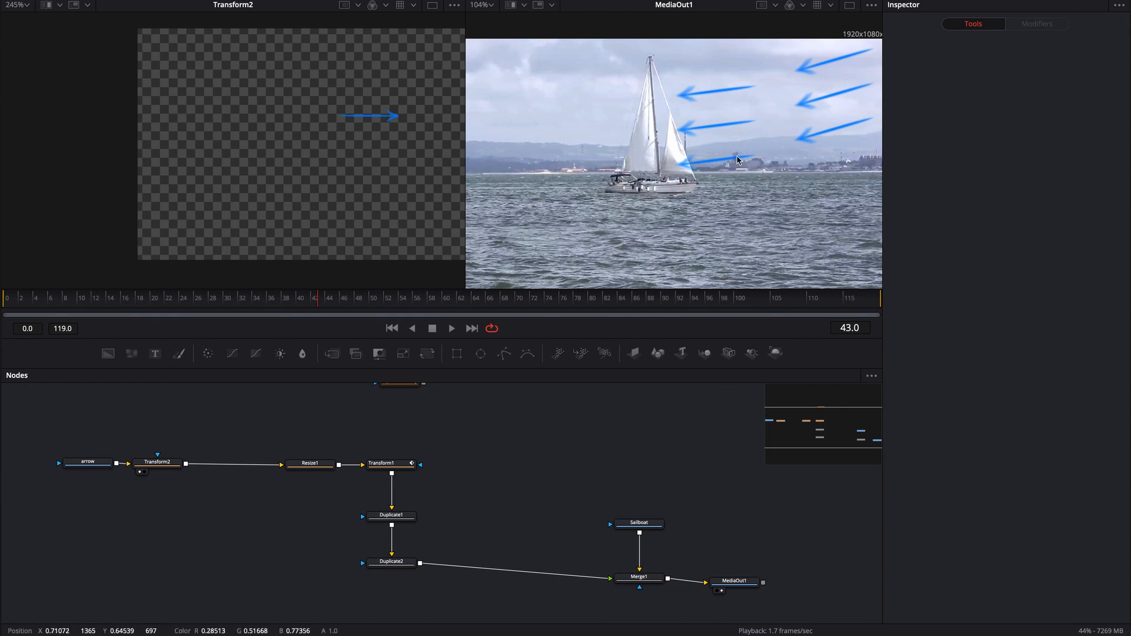
Turn off Motion Blur on Transform1 and deselect the node.
scroll(731, 156, down, 2)
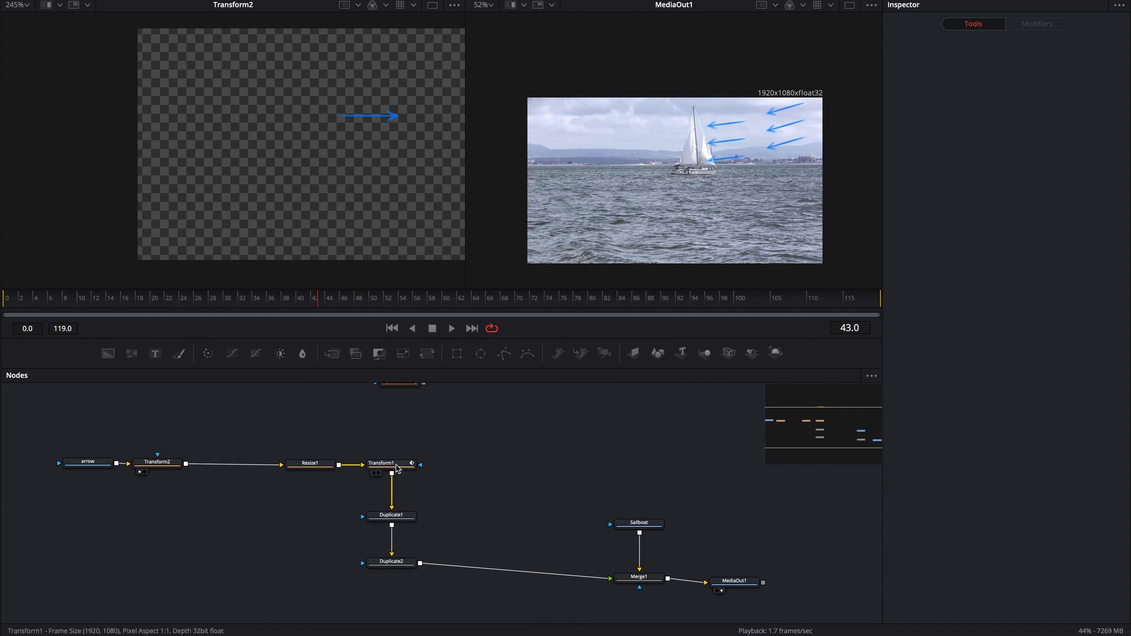
click(396, 465)
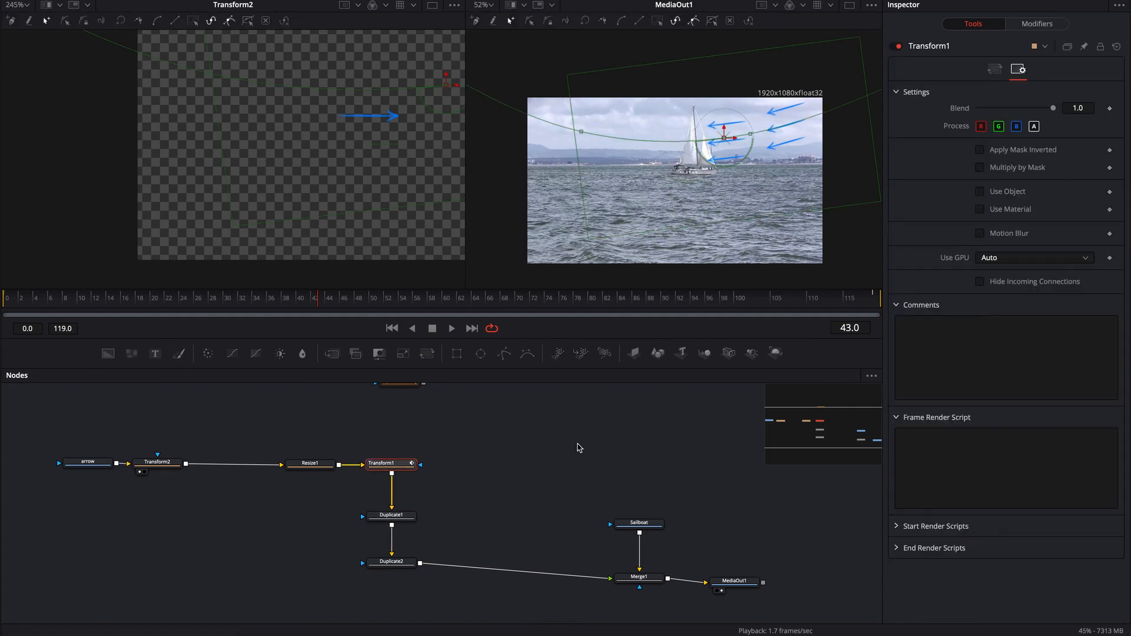
click(577, 444)
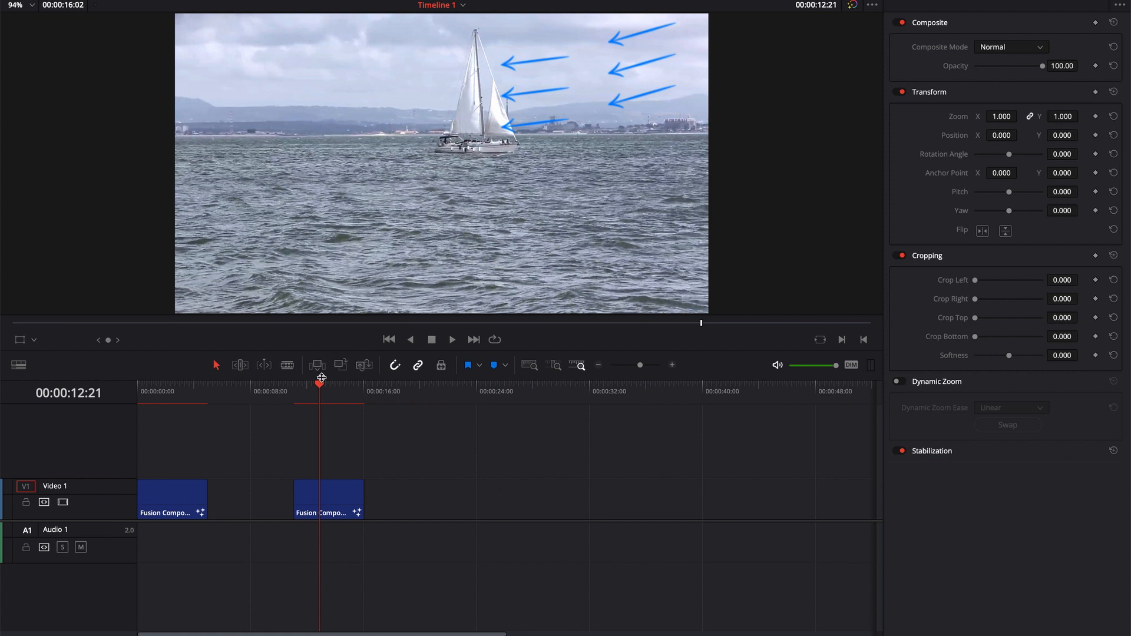
Scrub the edit timeline from the first Fusion composition into the second, stopping at 00:00:13:08.
click(174, 390)
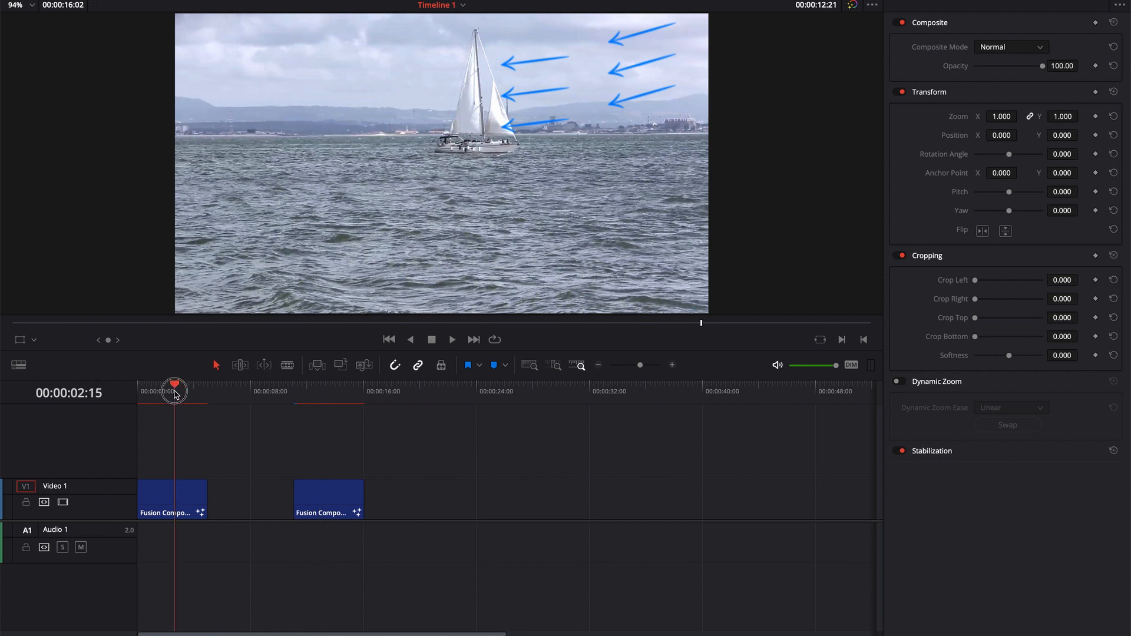
drag(169, 390, 326, 396)
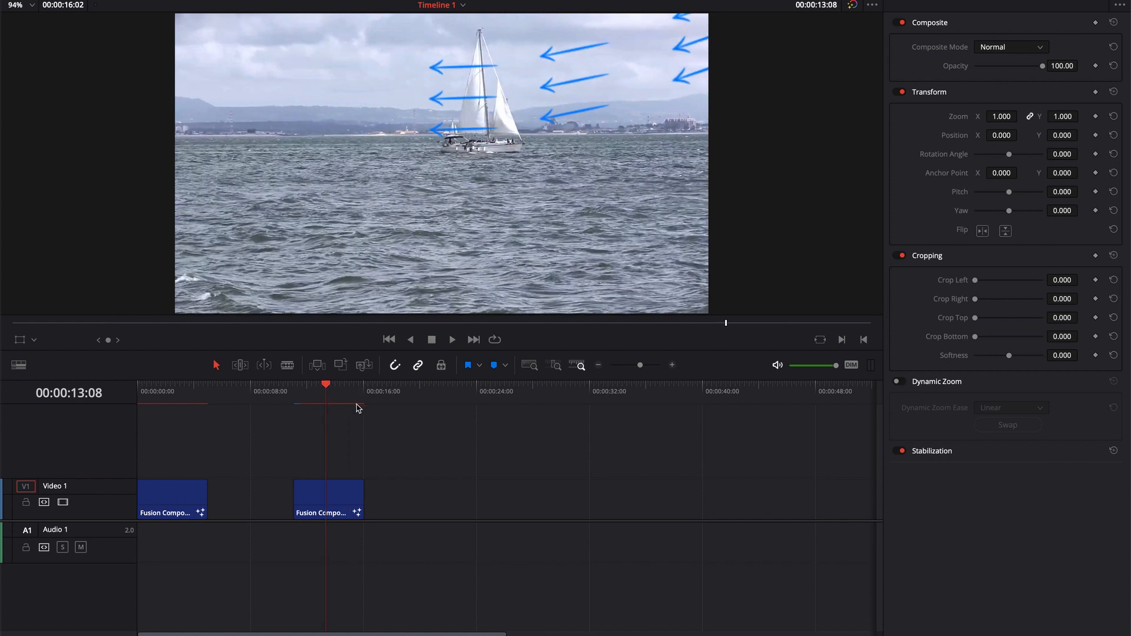